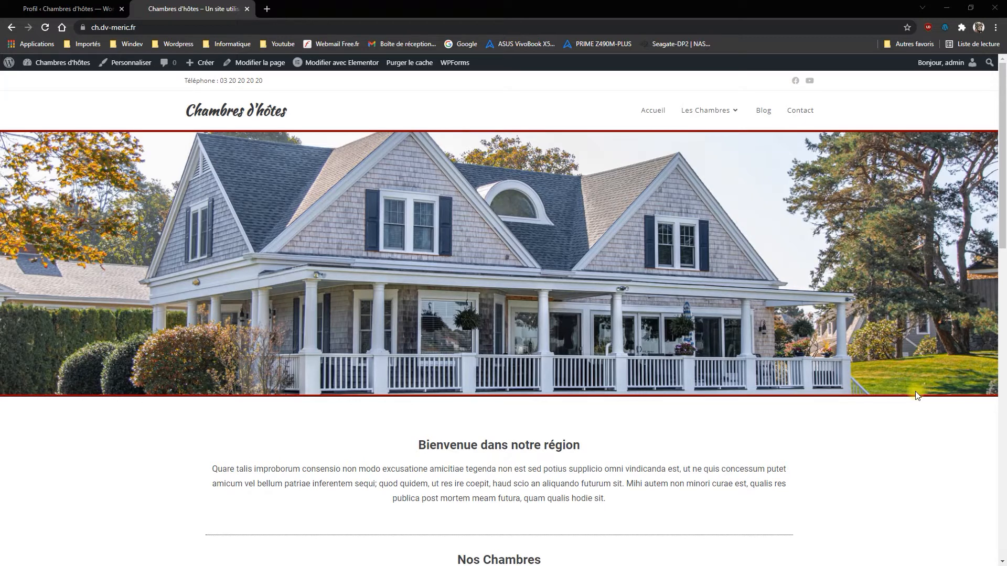
# - Open the Accueil page from the WordPress administration in the Elementor editor
pyautogui.click(61, 11)
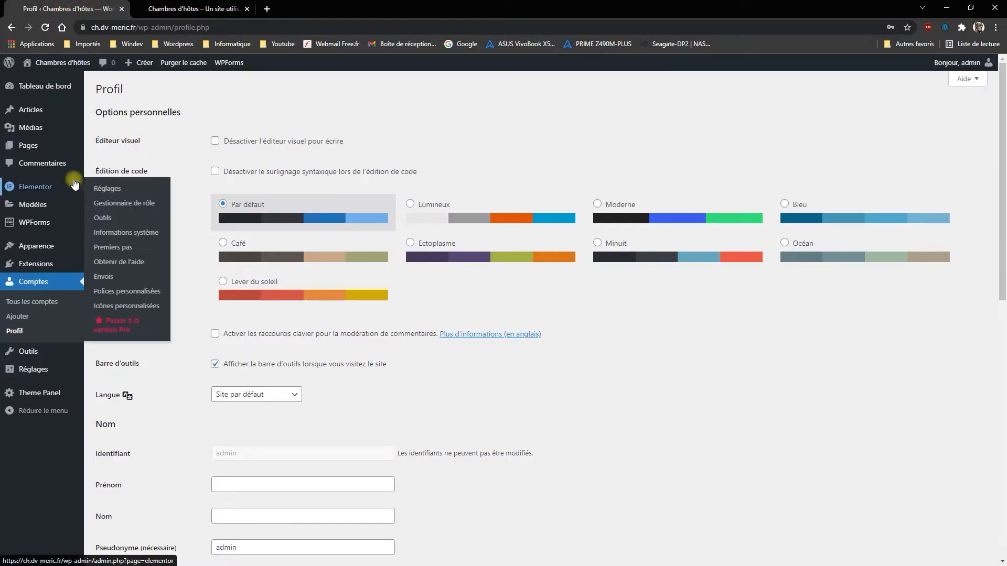
pyautogui.click(28, 146)
pyautogui.click(130, 167)
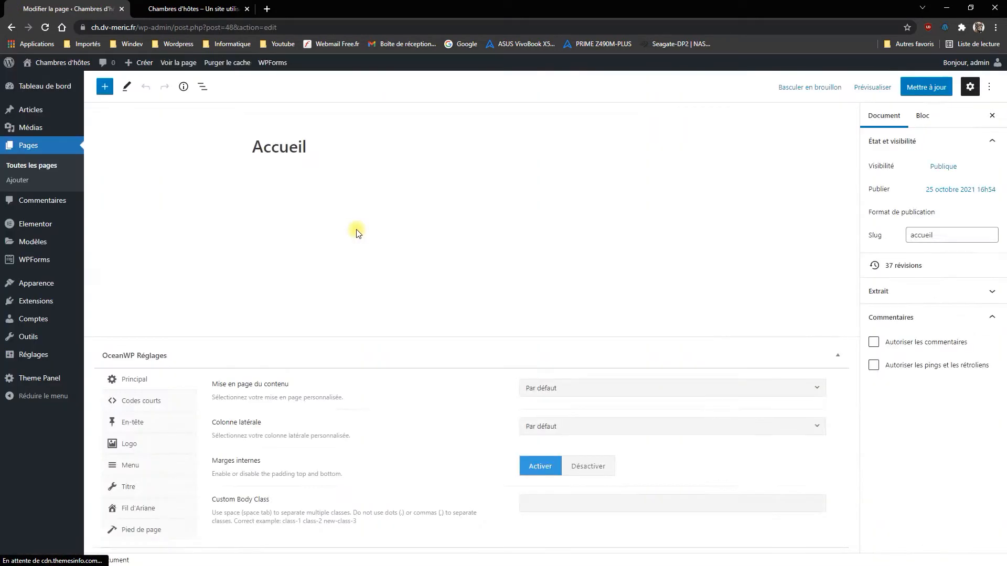
pyautogui.click(438, 246)
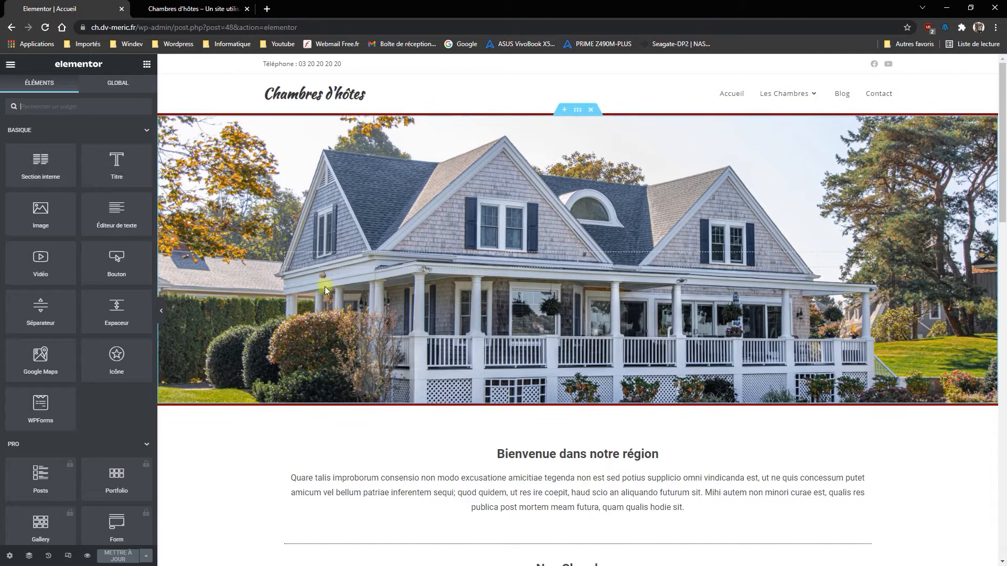
# - Set fond02.png from the media library as the site-wide background image in the Elementor site settings
pyautogui.click(7, 67)
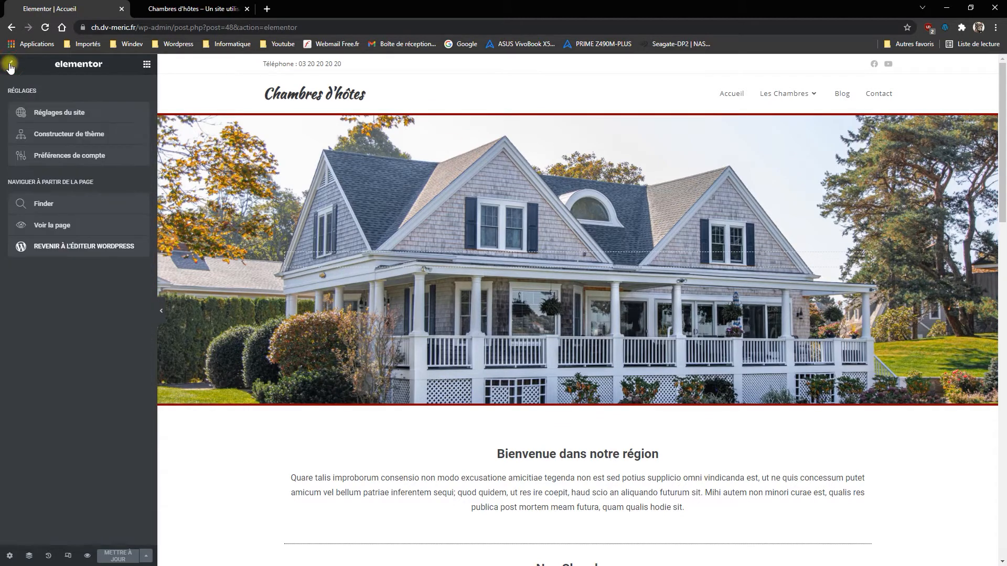
pyautogui.click(72, 112)
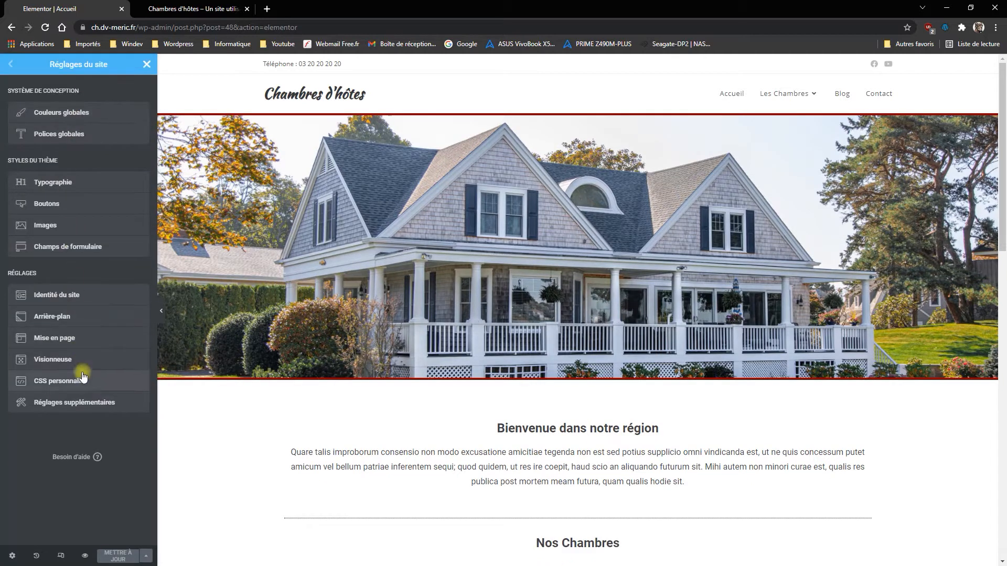
pyautogui.click(61, 317)
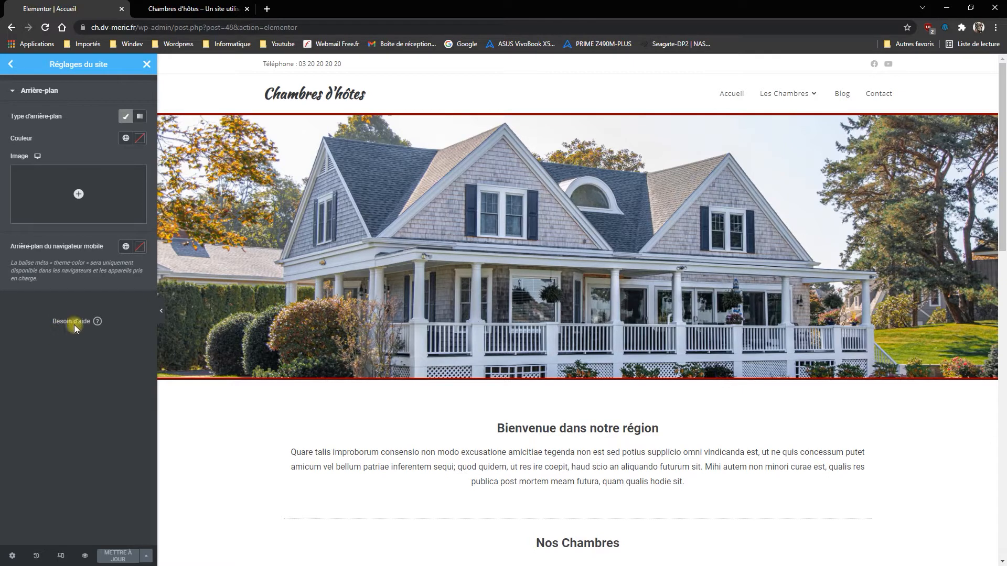
pyautogui.click(118, 191)
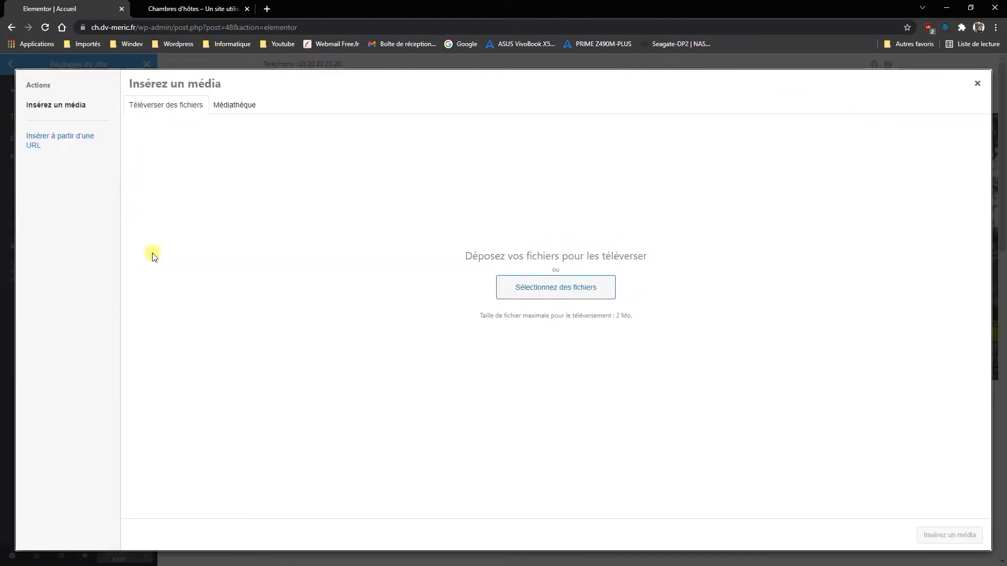
pyautogui.click(224, 106)
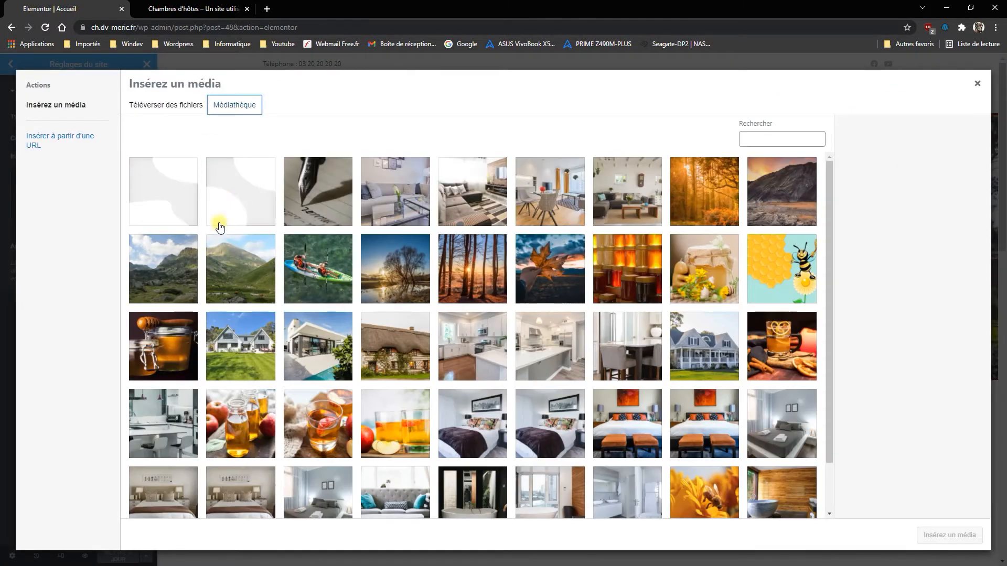
pyautogui.click(241, 199)
pyautogui.click(180, 197)
pyautogui.click(227, 194)
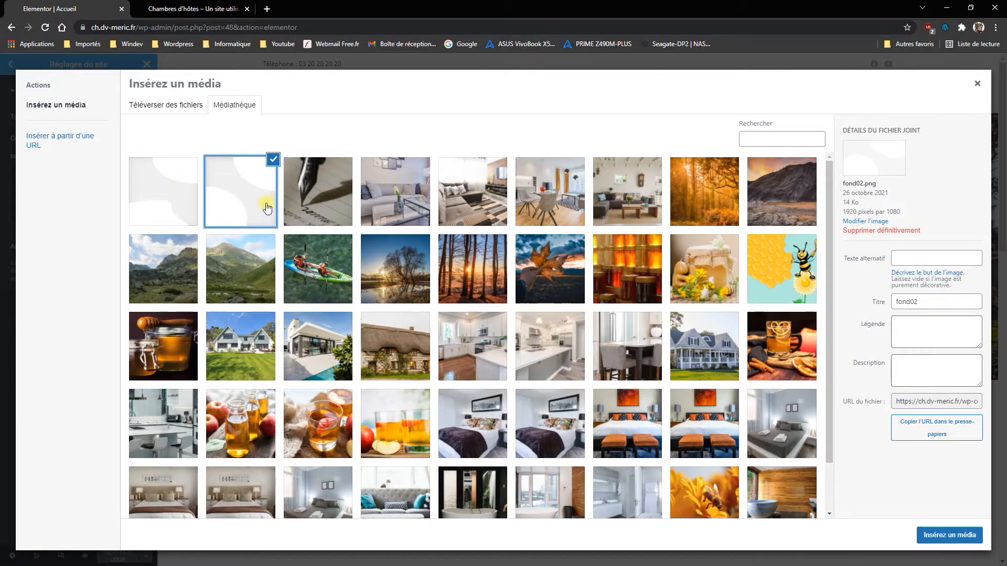
pyautogui.click(944, 535)
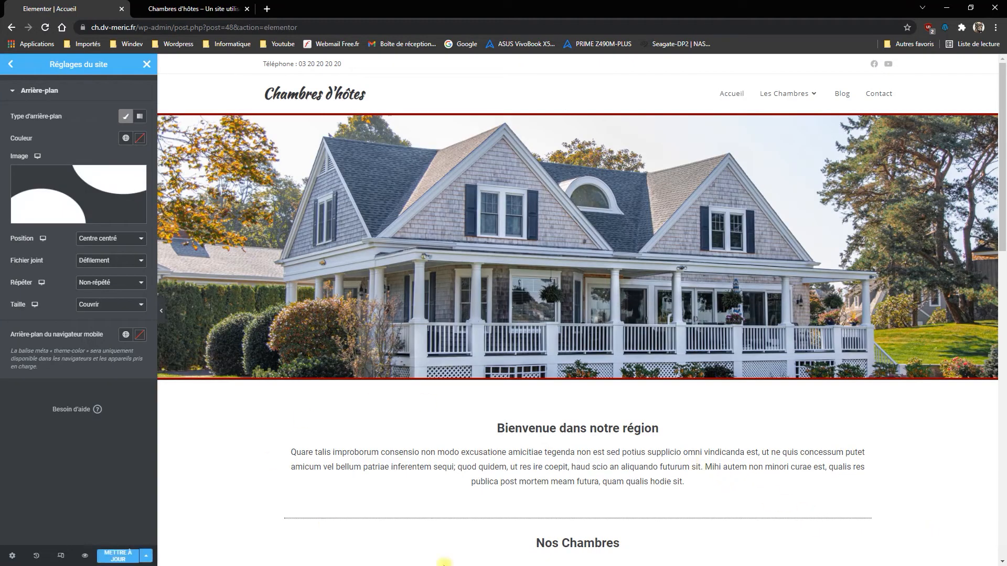
# - Set the site-wide background colour to #F8F8F8 behind the background image
pyautogui.scroll(-3, 744, 430)
pyautogui.scroll(3, 744, 430)
pyautogui.click(138, 138)
pyautogui.moveTo(34, 191); pyautogui.dragTo(1, 179)
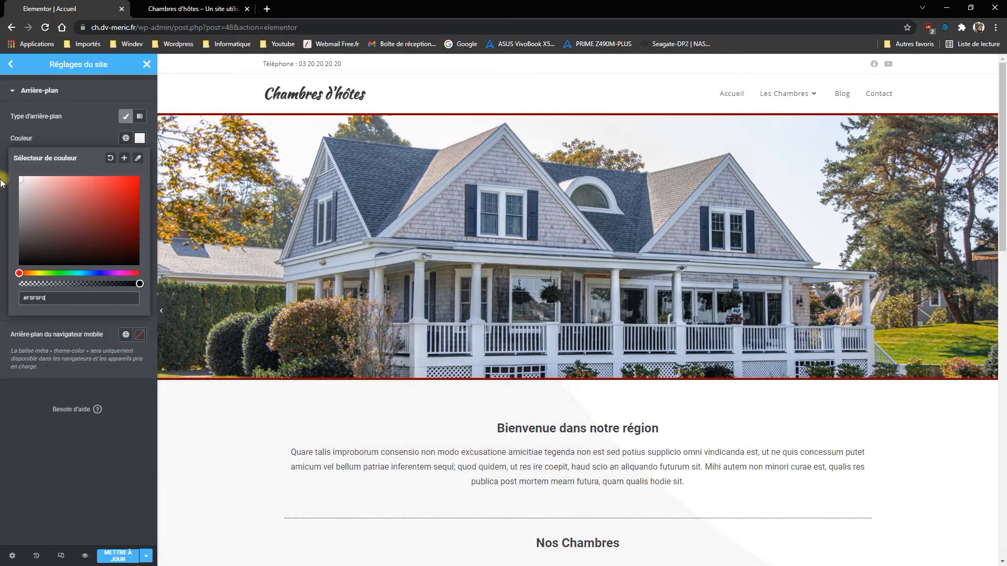
pyautogui.scroll(-8, 576, 318)
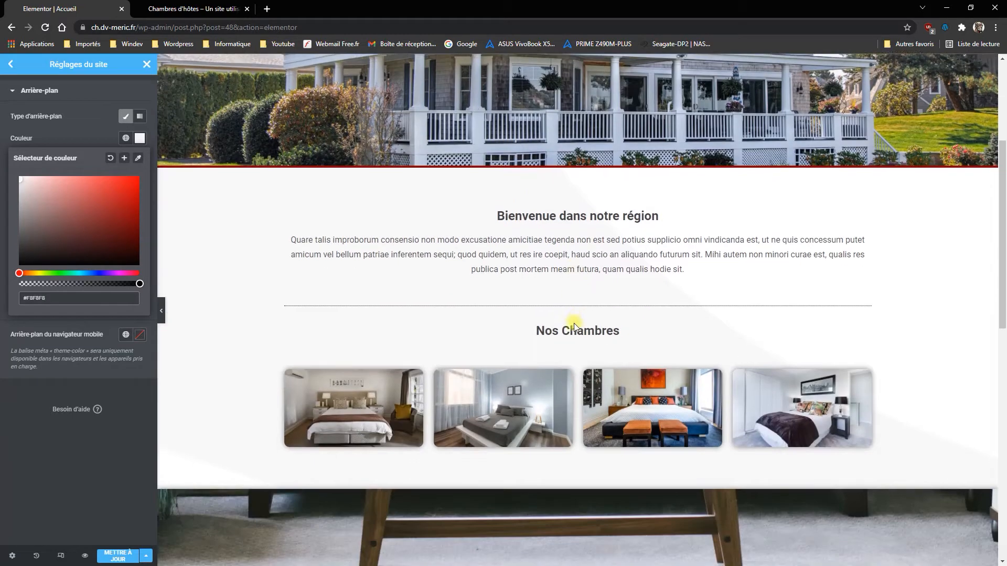
pyautogui.scroll(5, 565, 342)
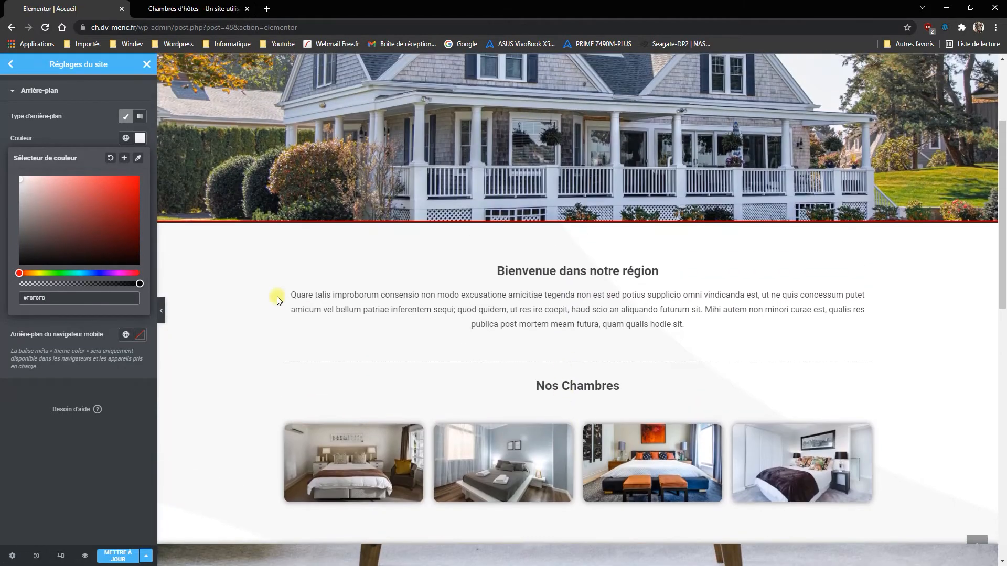
pyautogui.moveTo(140, 282); pyautogui.dragTo(147, 307)
# - Save the site-wide background changes and close the site settings
pyautogui.scroll(-13, 748, 386)
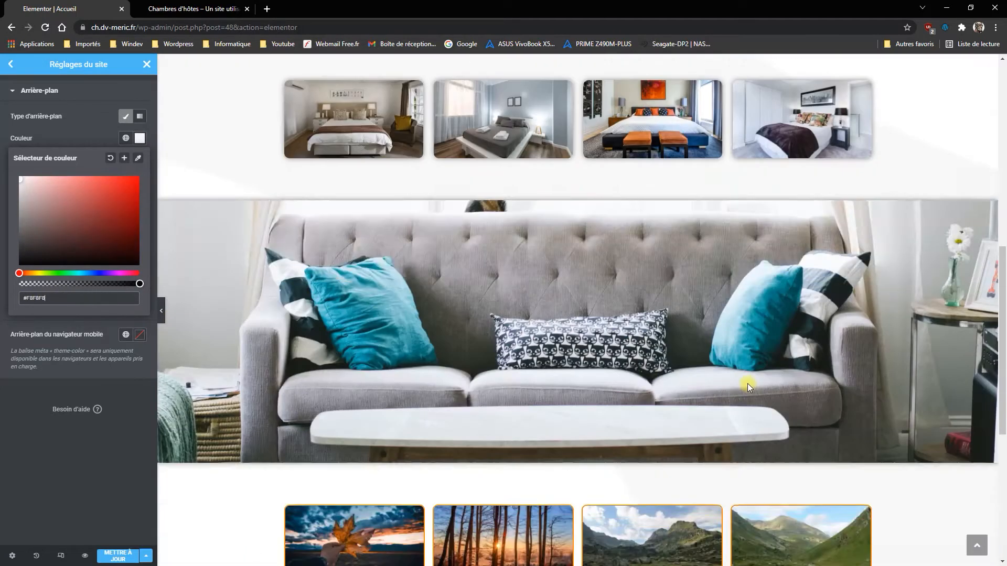
pyautogui.scroll(5, 675, 387)
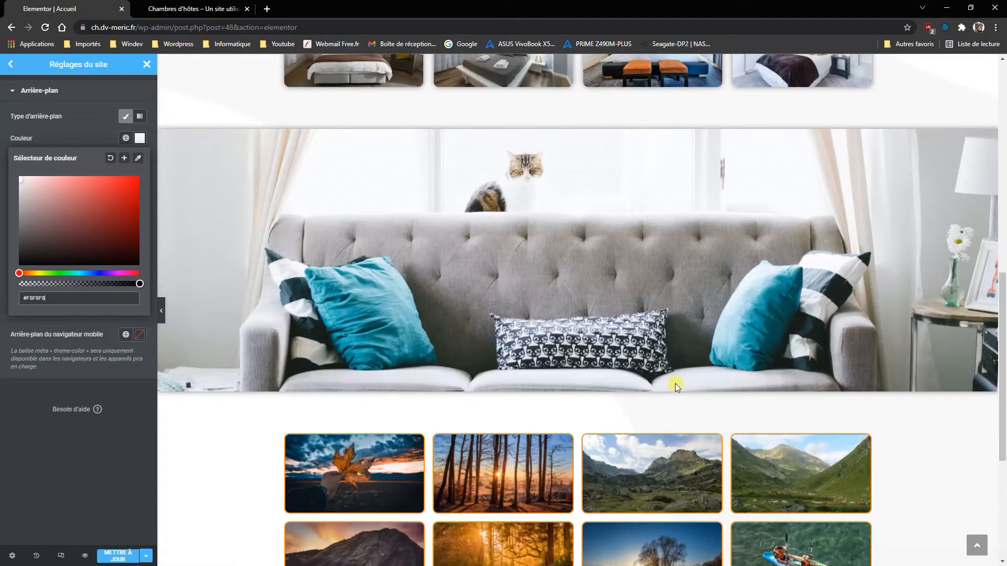
pyautogui.scroll(4, 625, 363)
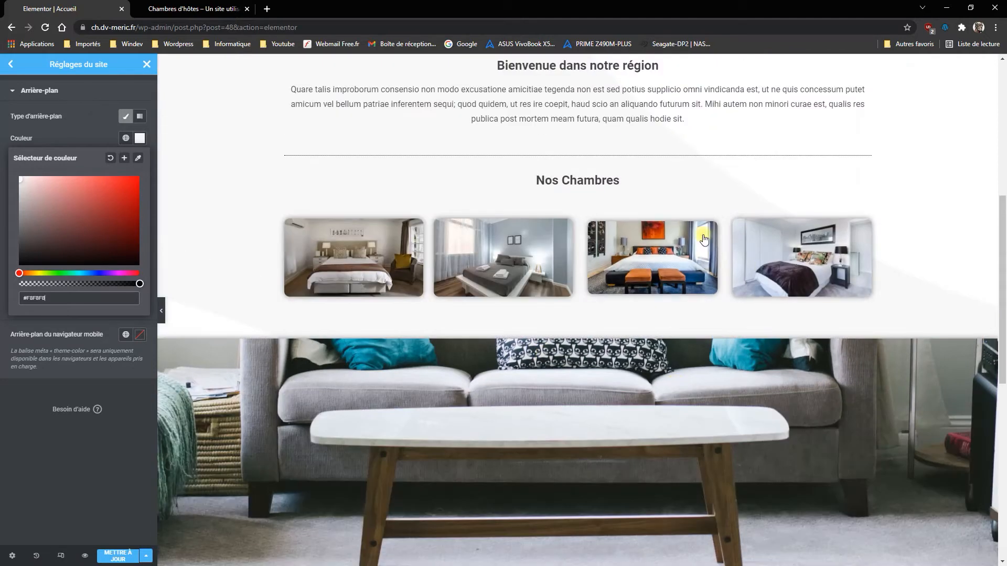
pyautogui.scroll(5, 670, 295)
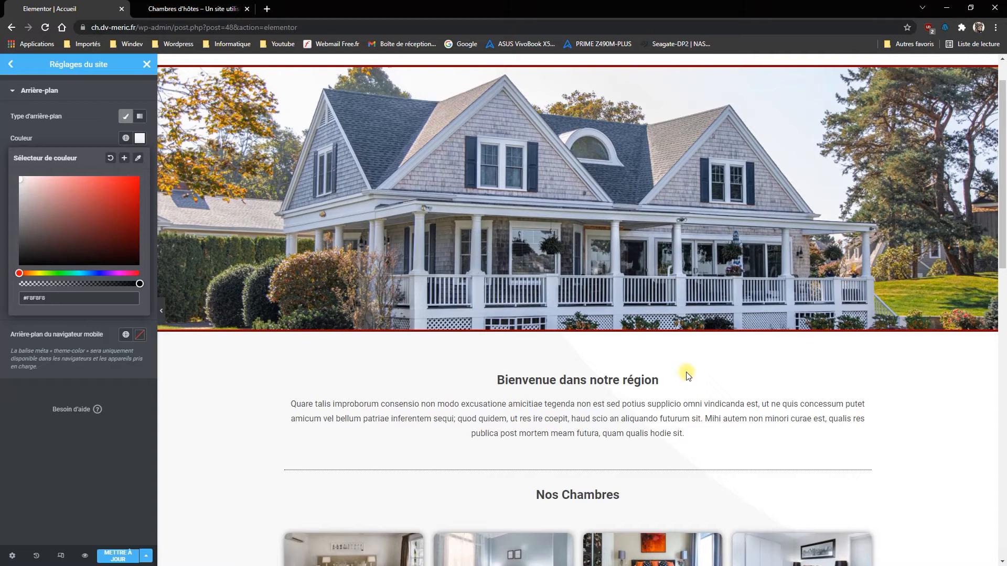
pyautogui.scroll(-3, 691, 371)
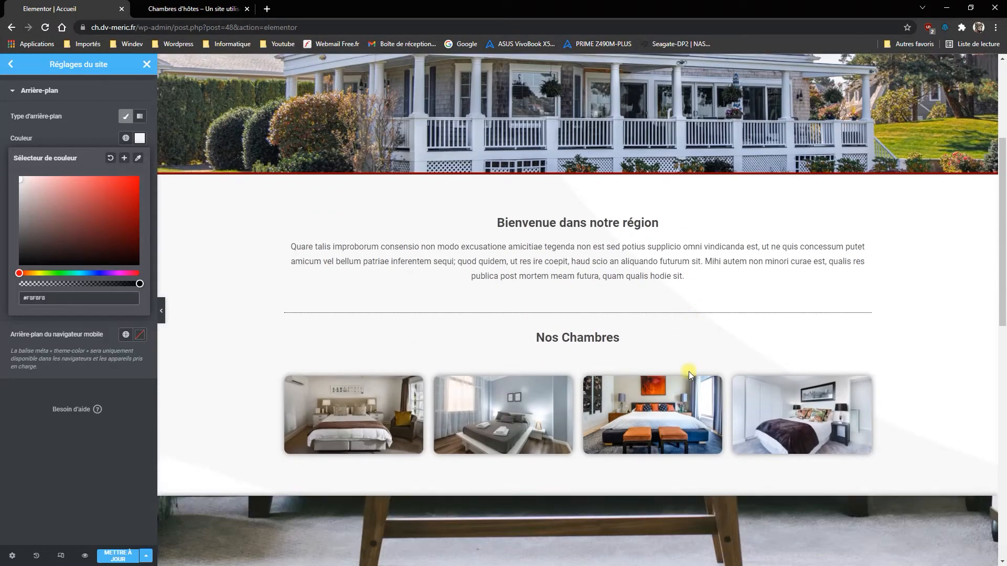
pyautogui.scroll(1, 688, 371)
pyautogui.scroll(3, 687, 362)
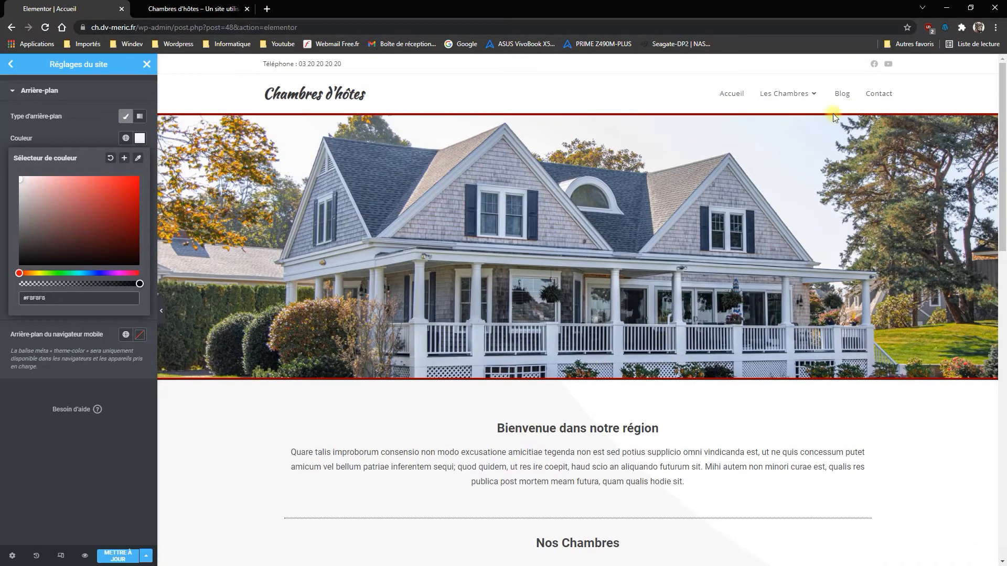
pyautogui.click(118, 556)
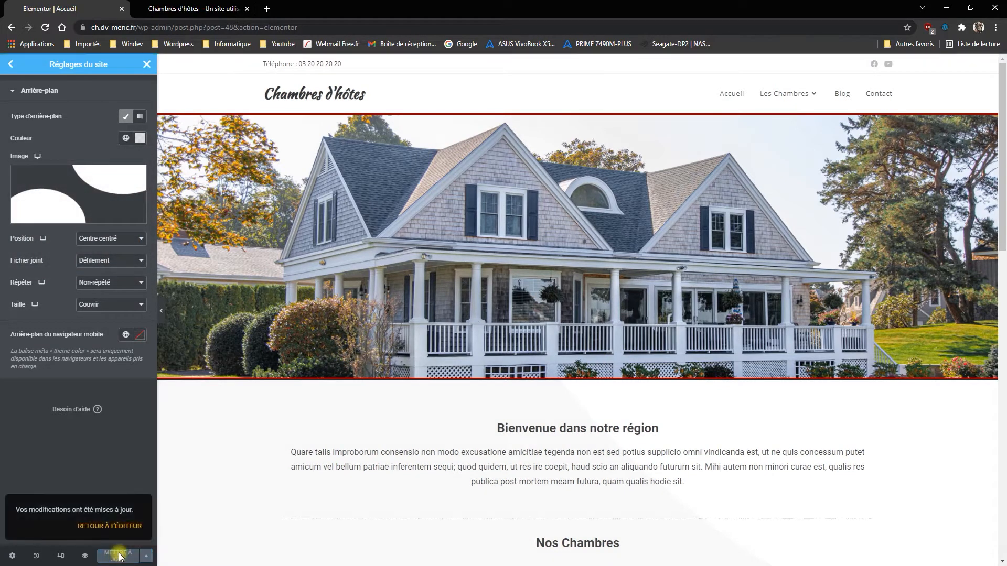
pyautogui.click(146, 66)
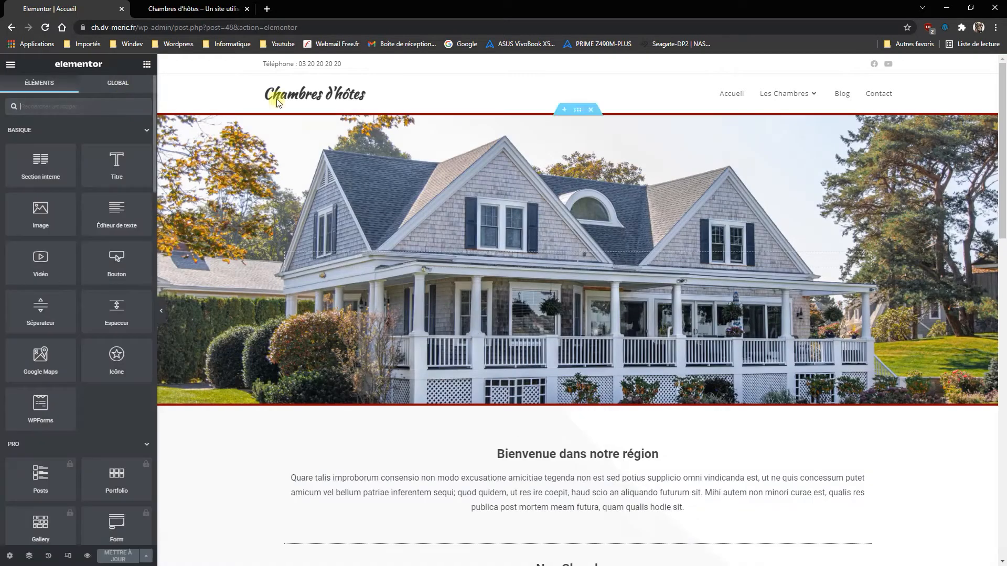
# - Reload the live site's home page and examine the background behind its sections
pyautogui.click(205, 10)
pyautogui.click(209, 118)
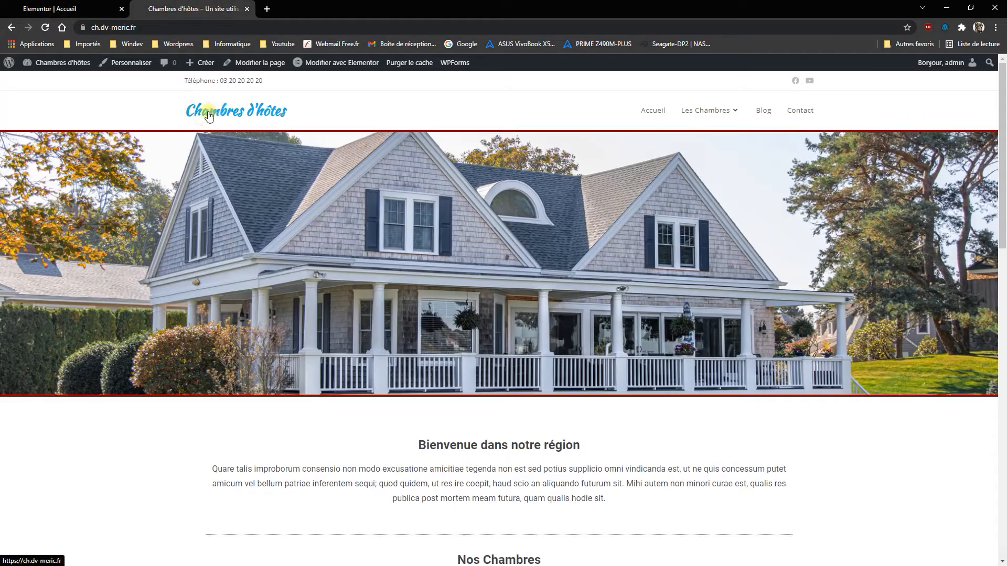
pyautogui.scroll(-1, 375, 181)
pyautogui.scroll(-5, 378, 194)
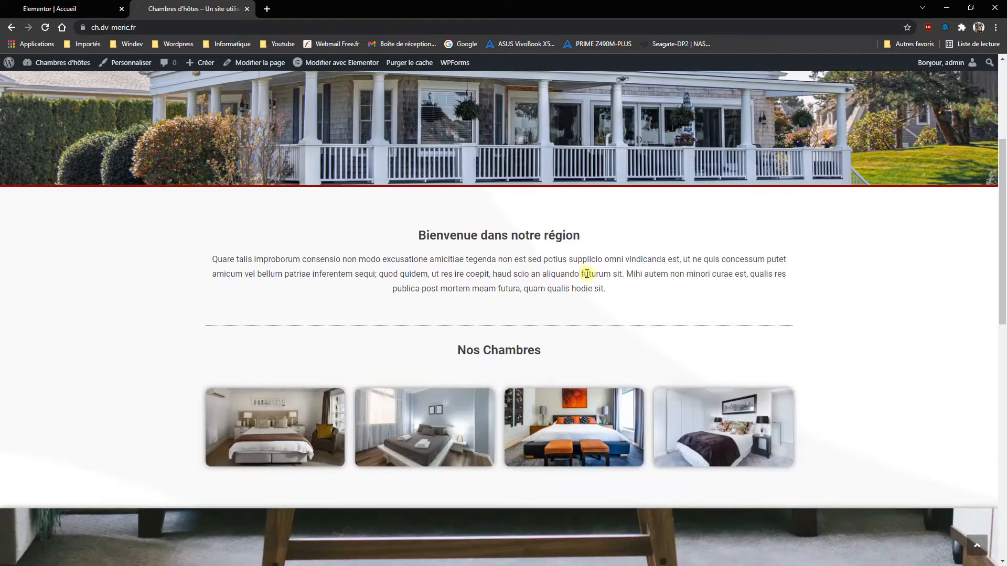
pyautogui.scroll(-9, 548, 312)
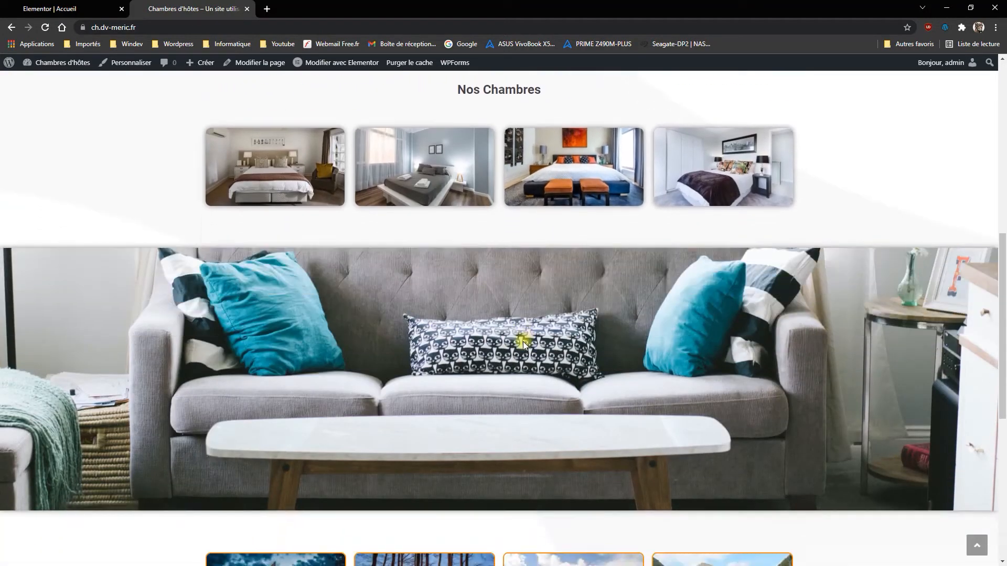
pyautogui.scroll(17, 472, 376)
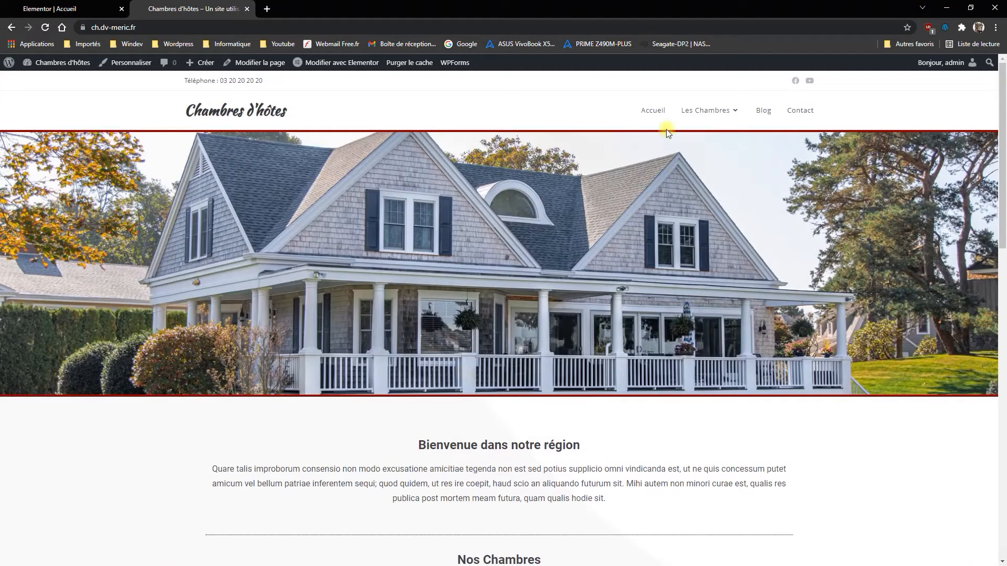
# - Open the Chambre 01 page on the live site and examine its background down to the footer
pyautogui.moveTo(703, 110)
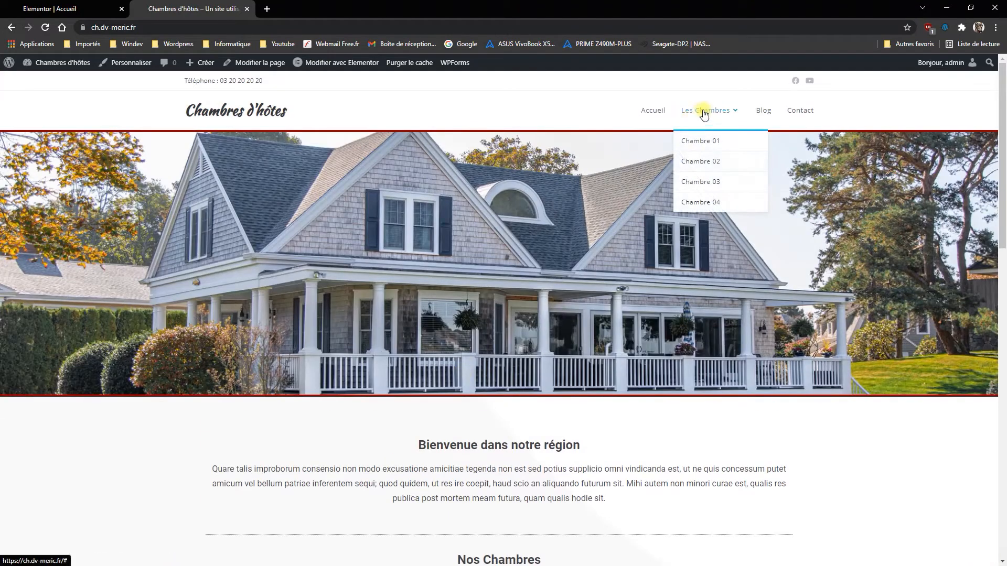
pyautogui.click(687, 140)
pyautogui.scroll(-8, 516, 292)
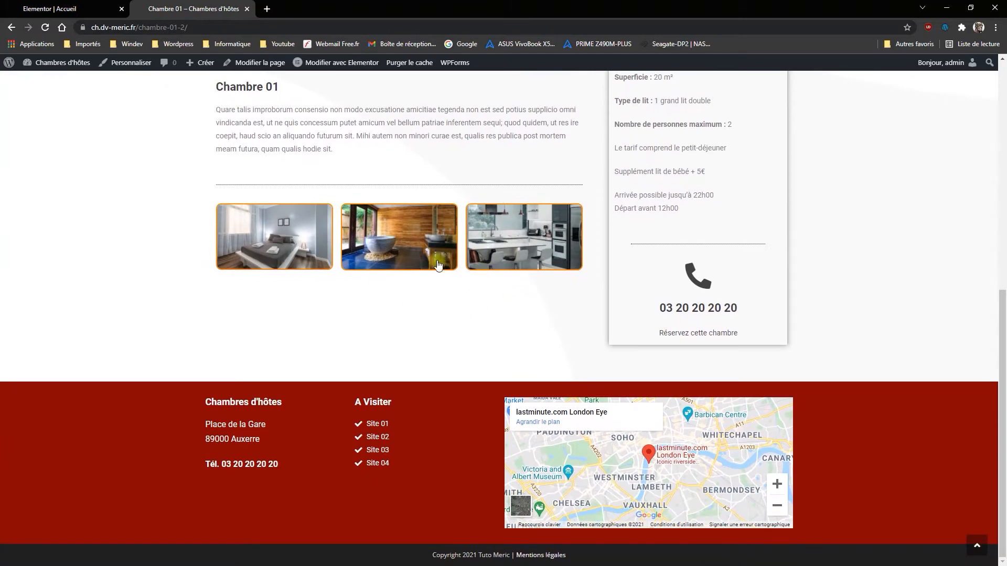
pyautogui.scroll(8, 423, 282)
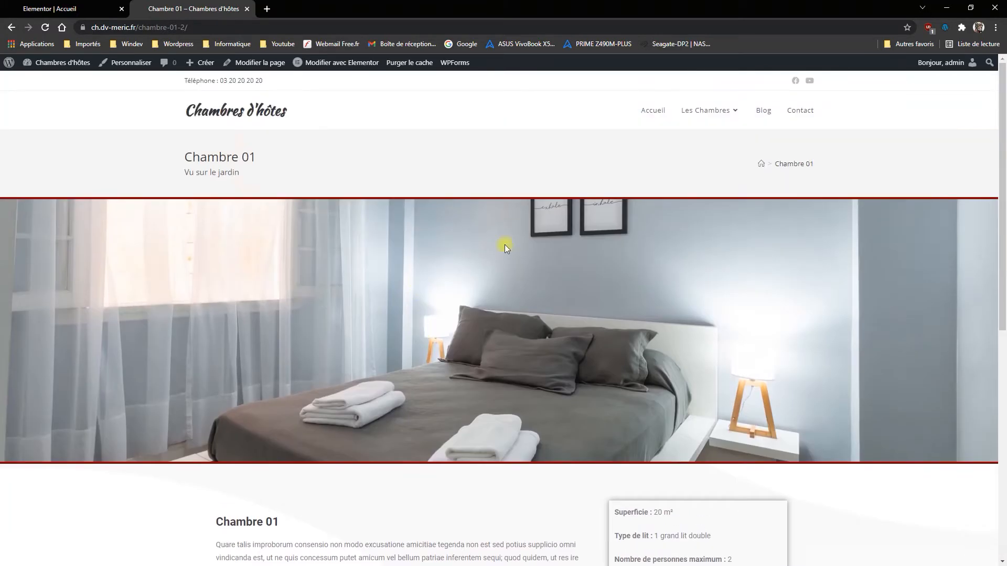
# - Examine the background on the live site's Contact page, and return to the home page
pyautogui.click(808, 113)
pyautogui.scroll(-6, 614, 304)
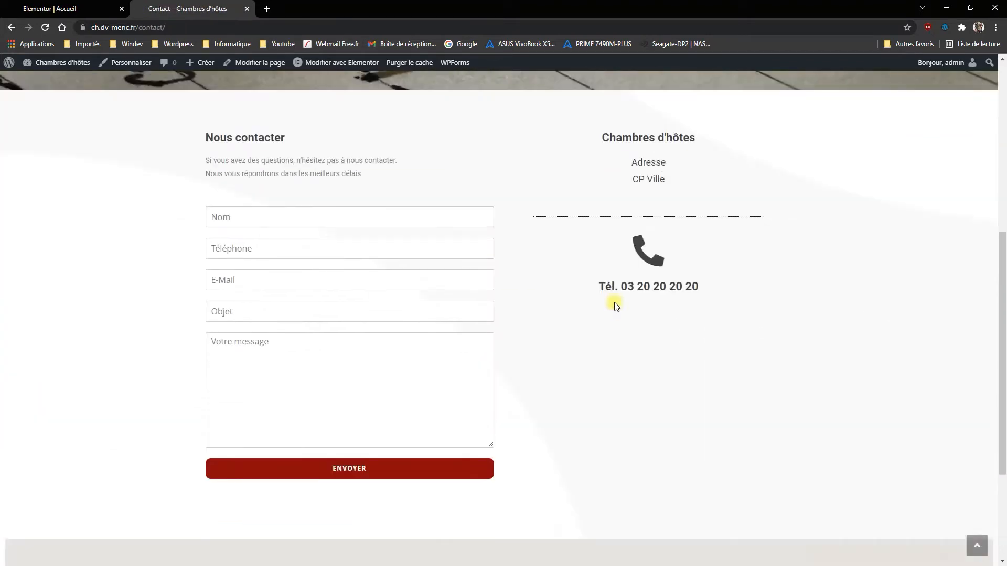
pyautogui.scroll(-1, 616, 306)
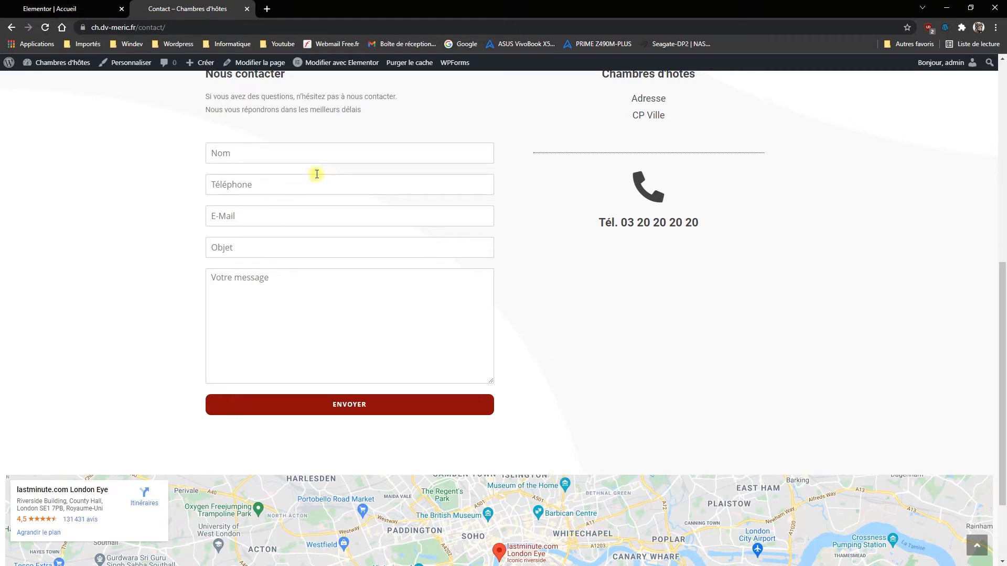
pyautogui.scroll(-1, 652, 323)
pyautogui.scroll(9, 647, 321)
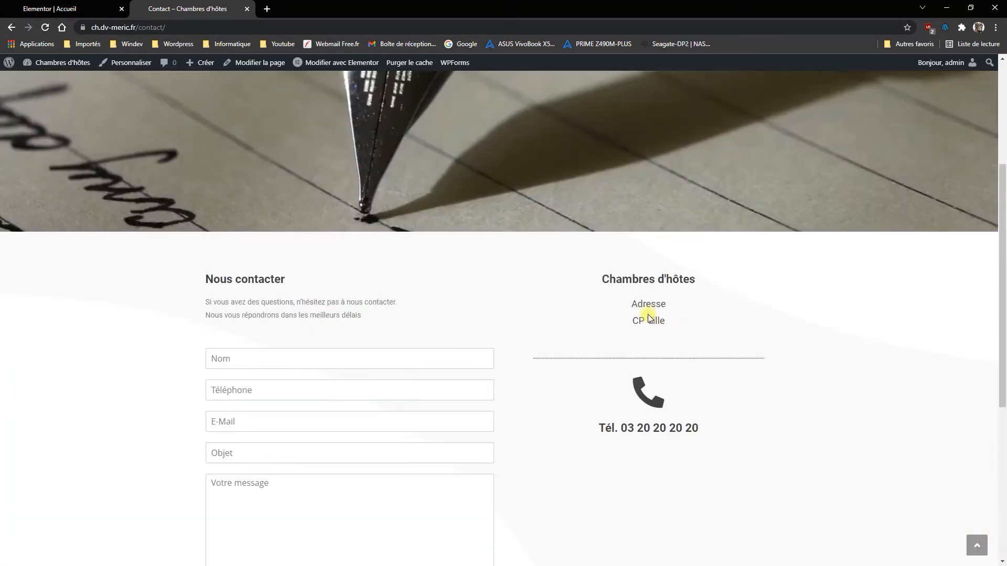
pyautogui.click(221, 110)
# - Leave Elementor for the WordPress editor of the Accueil page and open the list of all pages
pyautogui.click(58, 9)
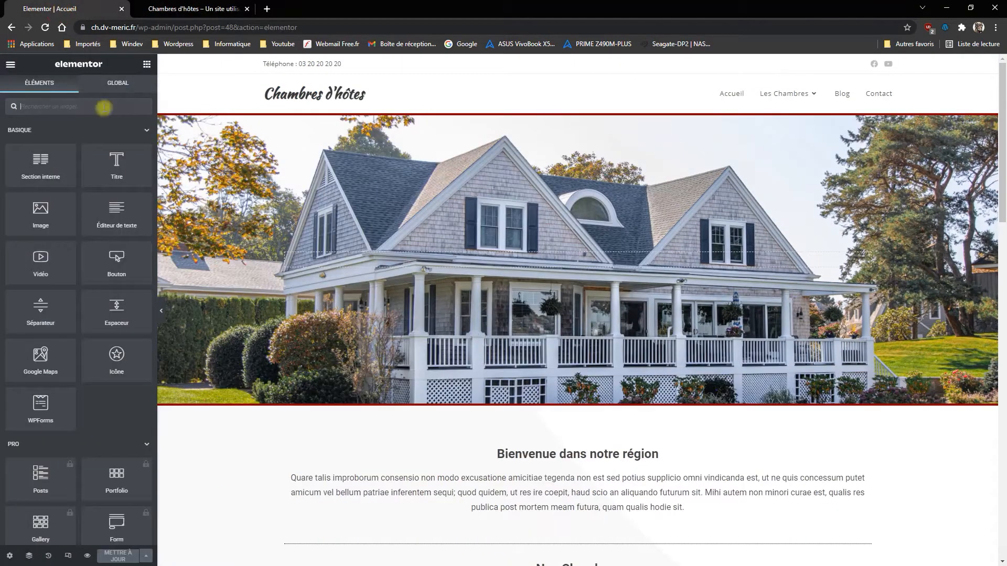
pyautogui.click(11, 64)
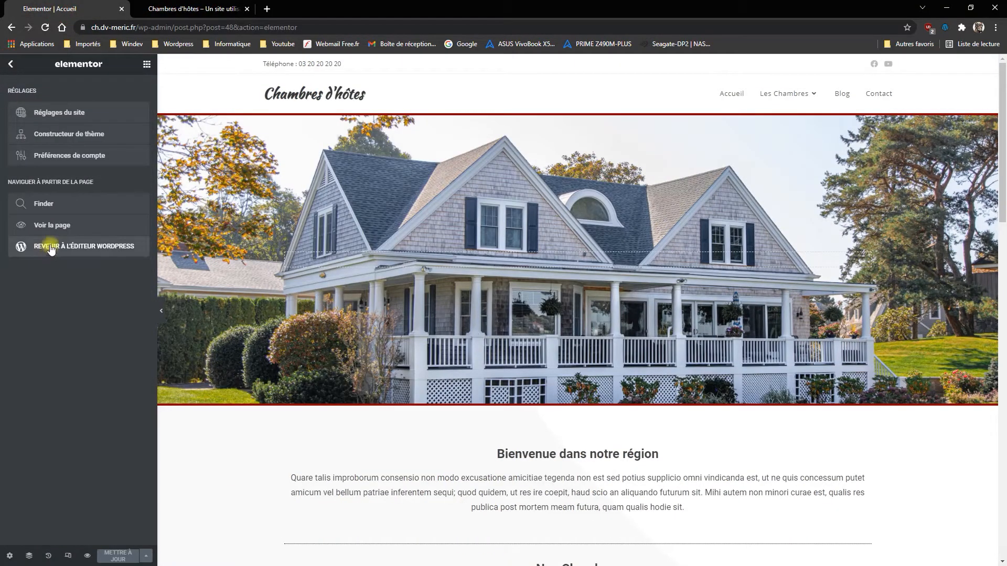
pyautogui.click(51, 248)
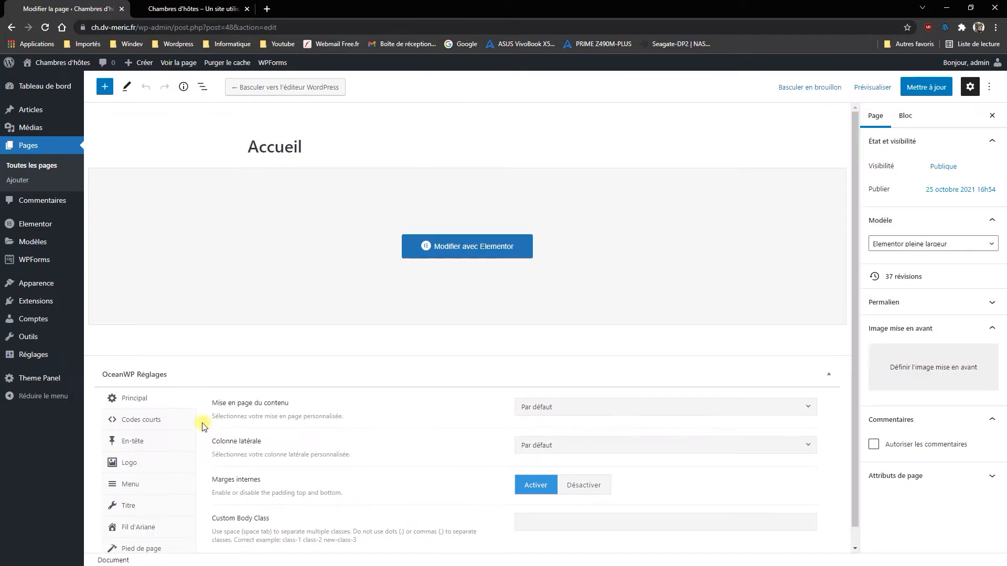
pyautogui.click(28, 150)
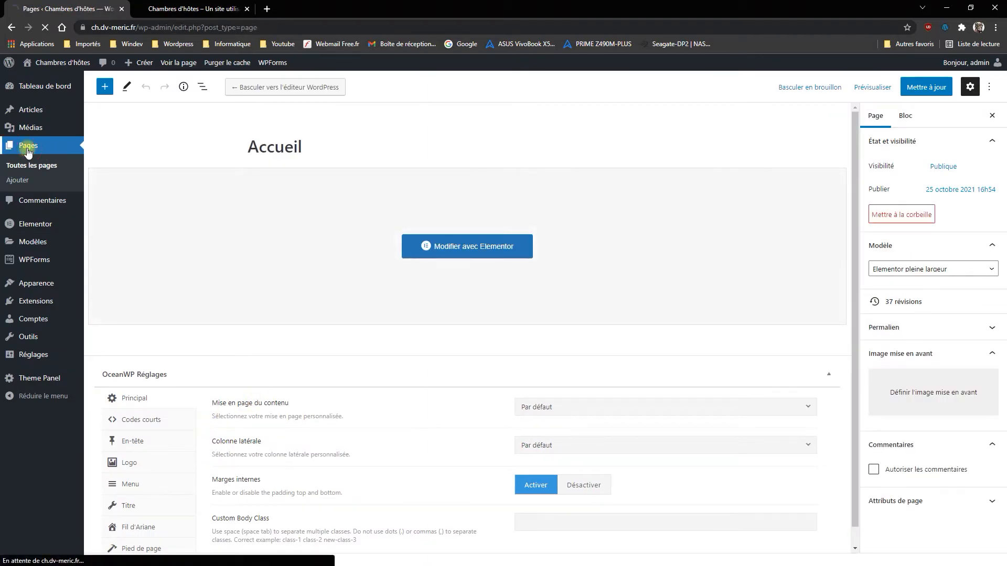
# - Open the Chambre 01 page for editing with Elementor and go to its room details section
pyautogui.click(141, 230)
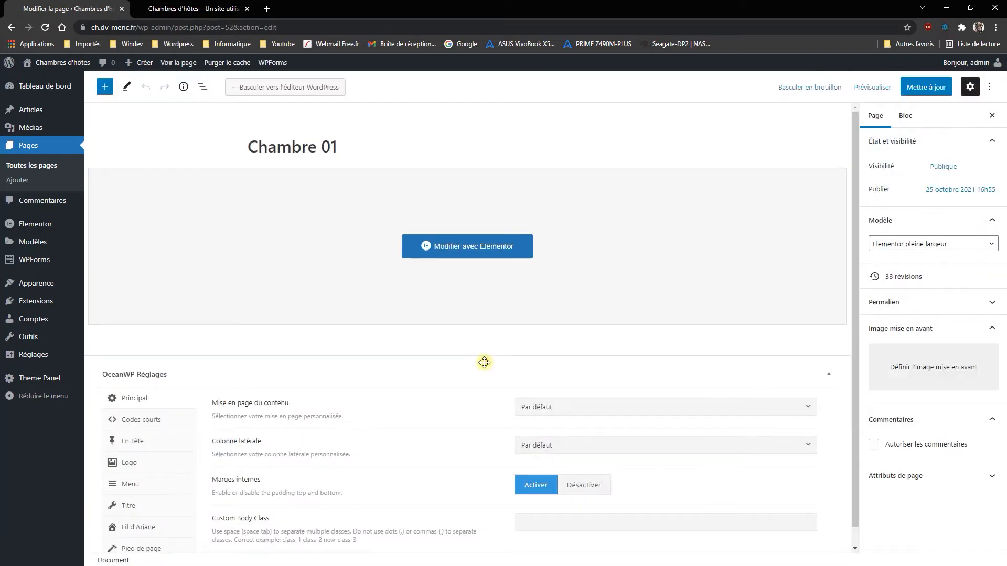
pyautogui.click(461, 251)
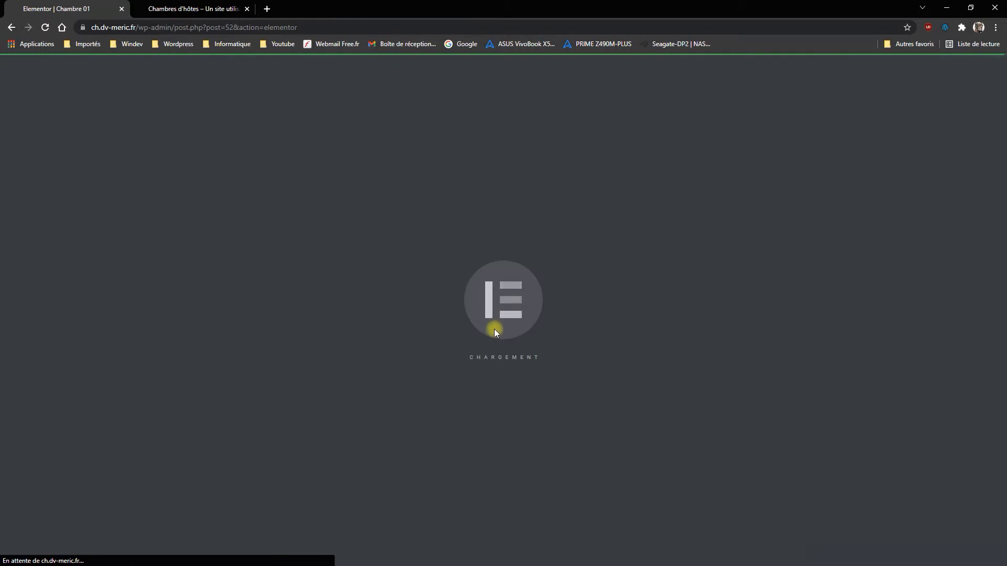
pyautogui.scroll(-6, 668, 282)
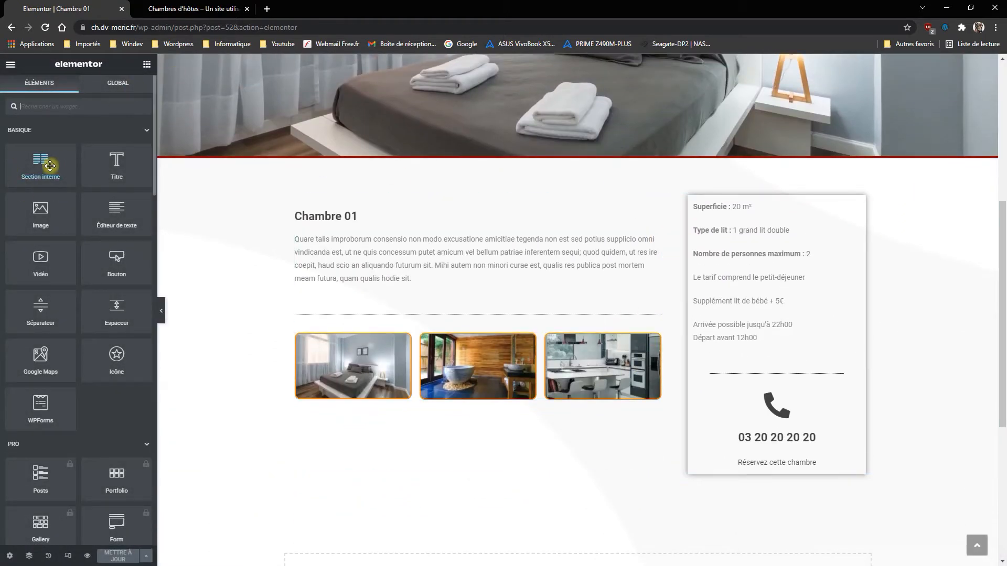
# - Insert an inner section above the separator in the room details box and duplicate its columns until there are four
pyautogui.moveTo(42, 164); pyautogui.dragTo(757, 354)
pyautogui.rightClick(702, 376)
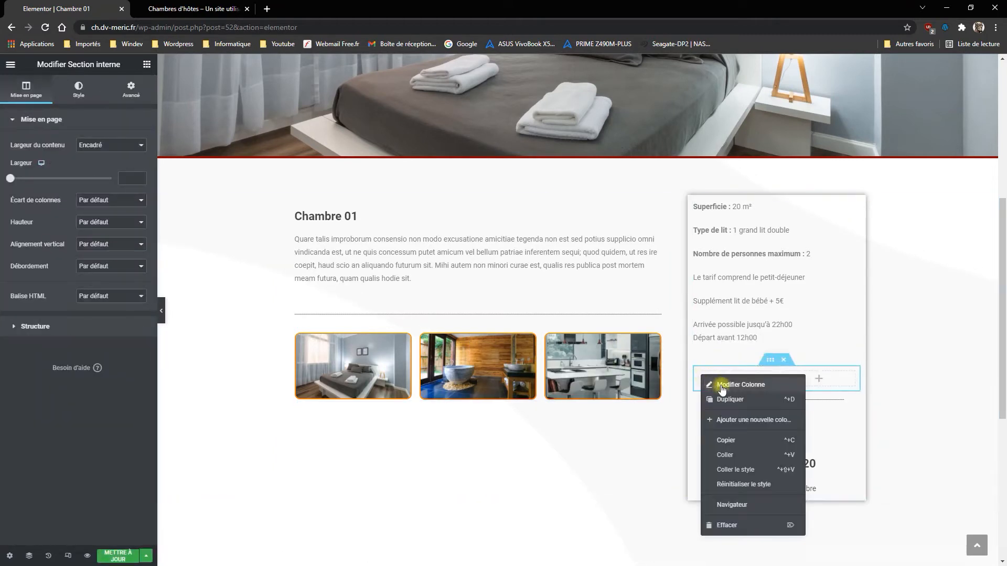
pyautogui.click(721, 388)
pyautogui.rightClick(701, 374)
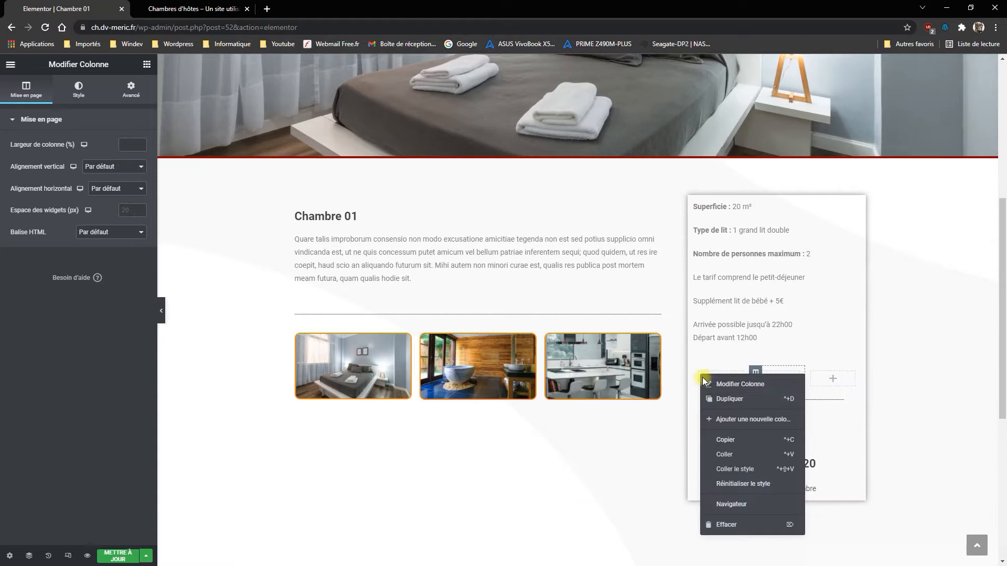
pyautogui.click(718, 397)
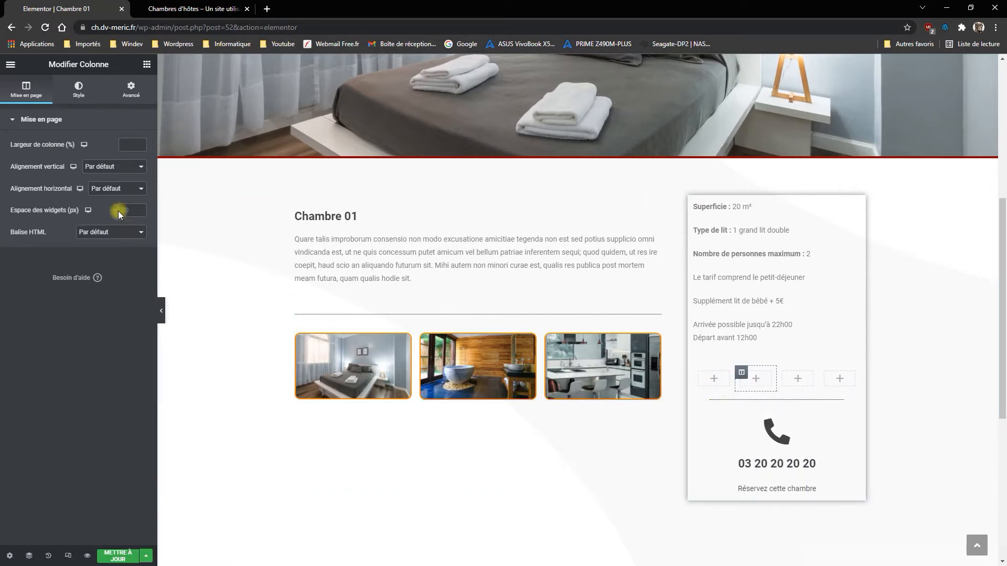
# - Add an Icon widget to the inner section's first column and set its icon to Tv from the icon library
pyautogui.click(147, 67)
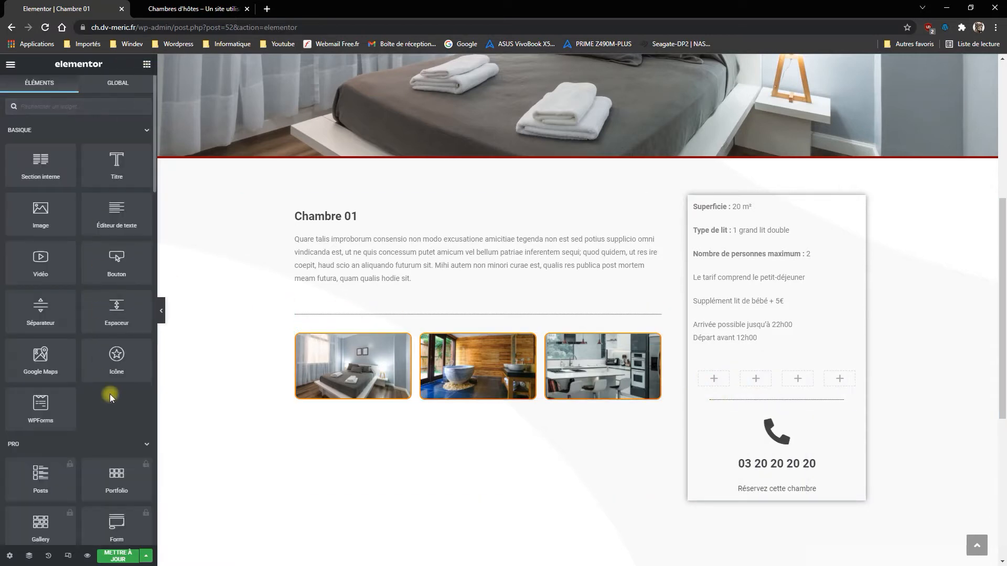
pyautogui.moveTo(117, 361); pyautogui.dragTo(714, 386)
pyautogui.click(107, 171)
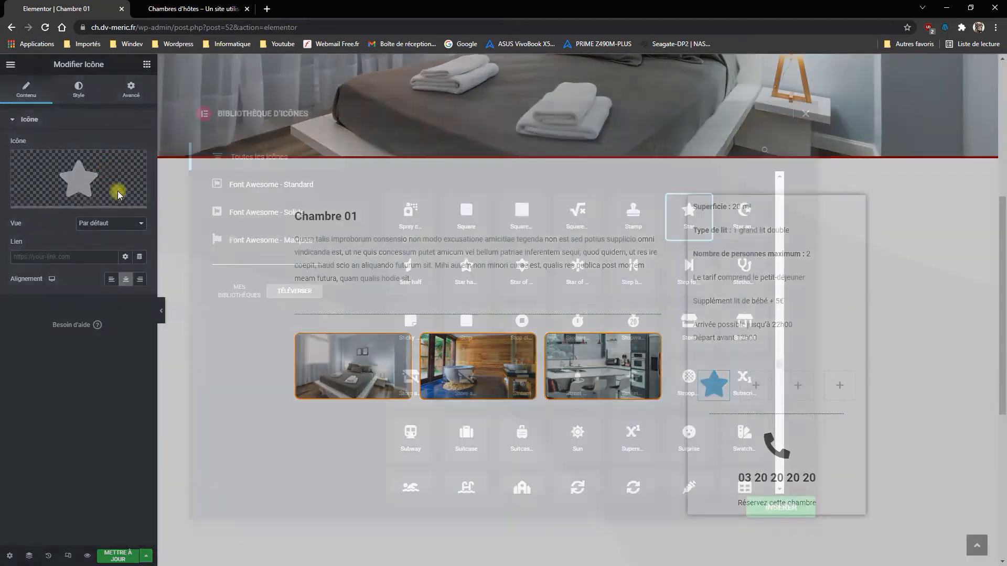
pyautogui.click(478, 153)
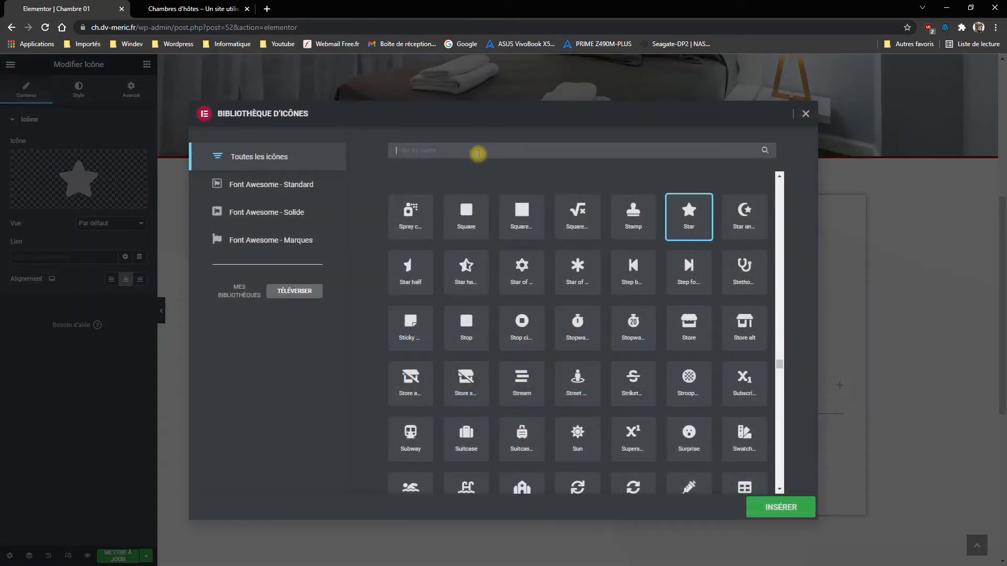
pyautogui.write('tv')
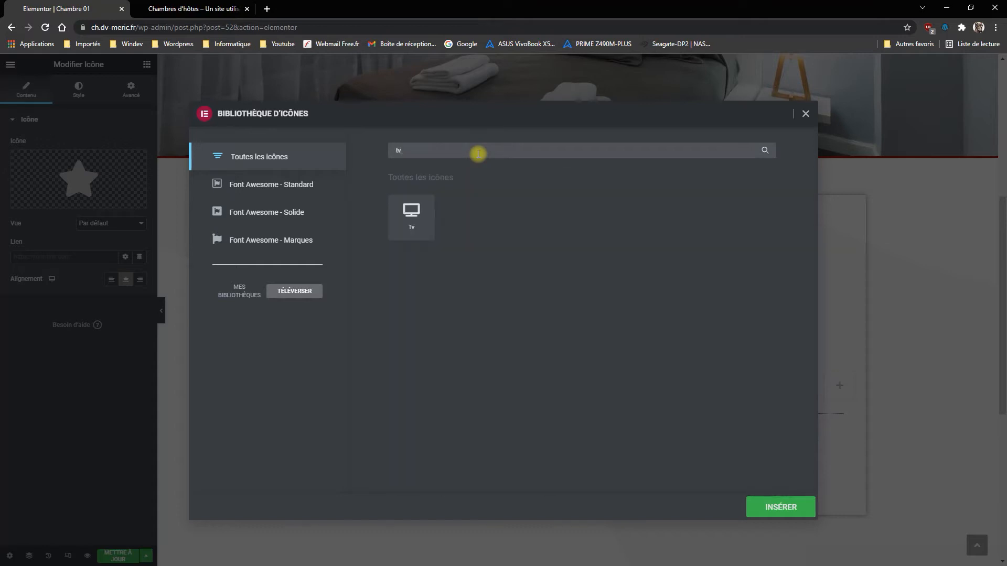
pyautogui.click(780, 509)
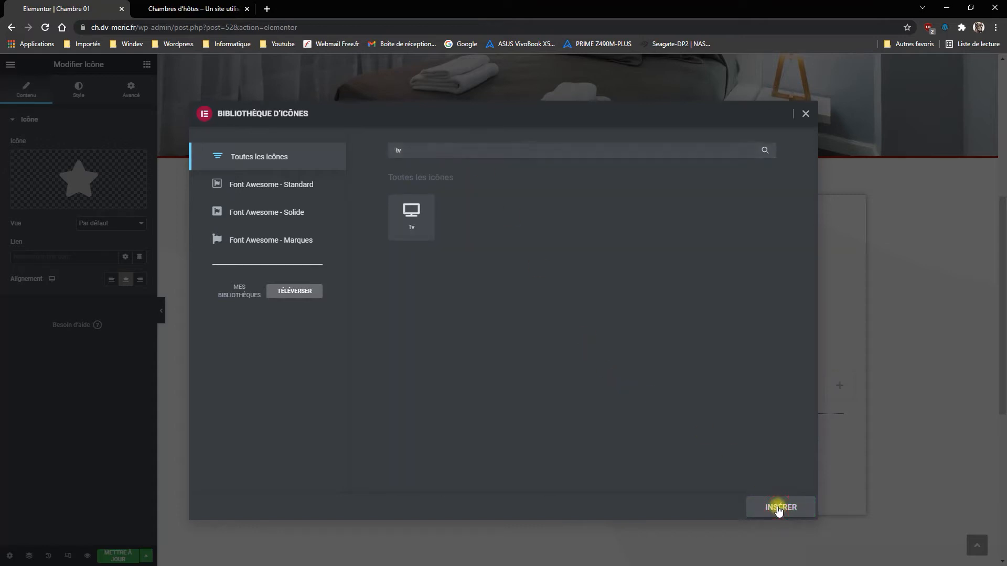
pyautogui.click(423, 235)
pyautogui.click(810, 516)
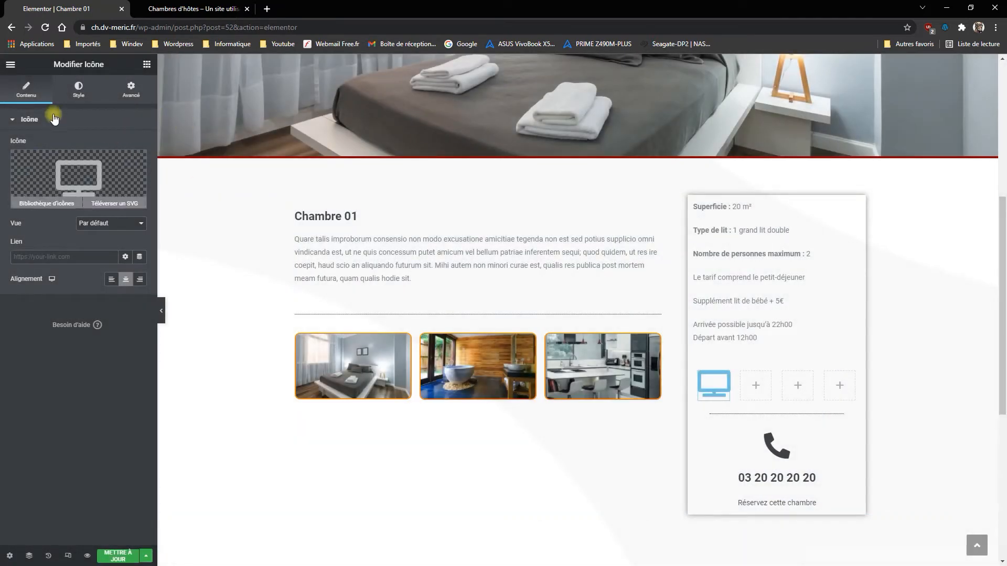
# - Set the Tv icon's main colour to the dark red global colour and its size to 30
pyautogui.click(78, 93)
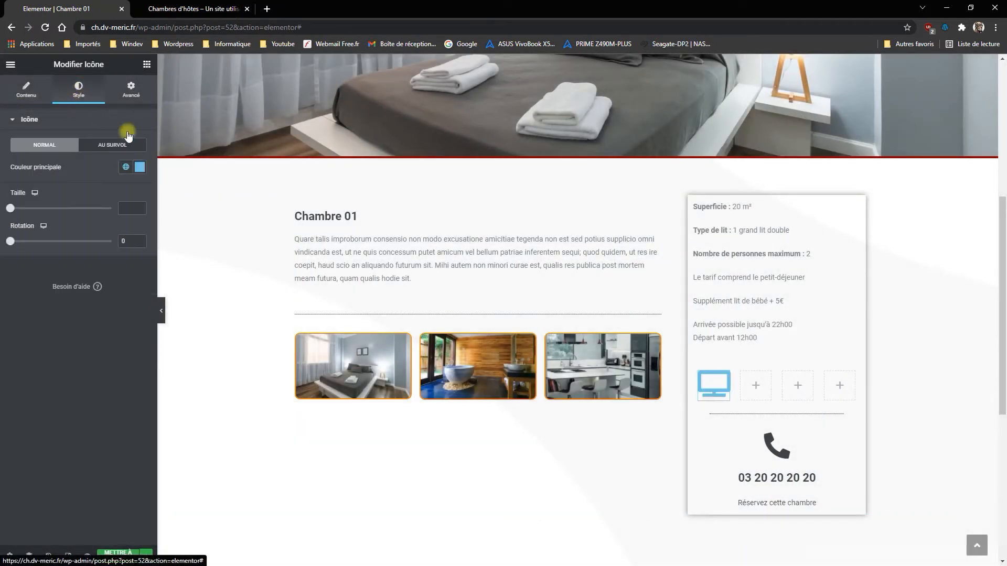
pyautogui.click(126, 166)
pyautogui.click(22, 303)
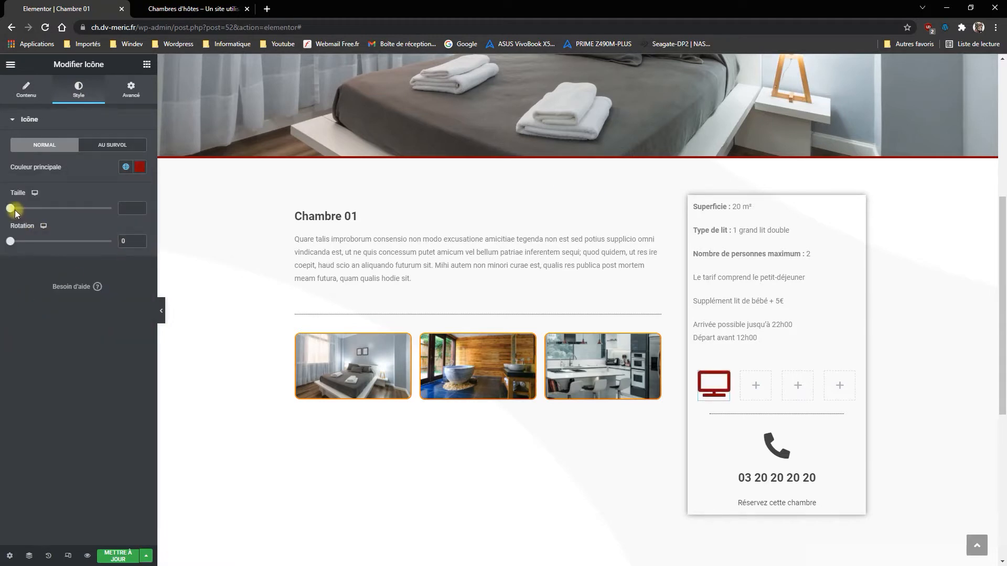
pyautogui.click(117, 210)
pyautogui.write('30')
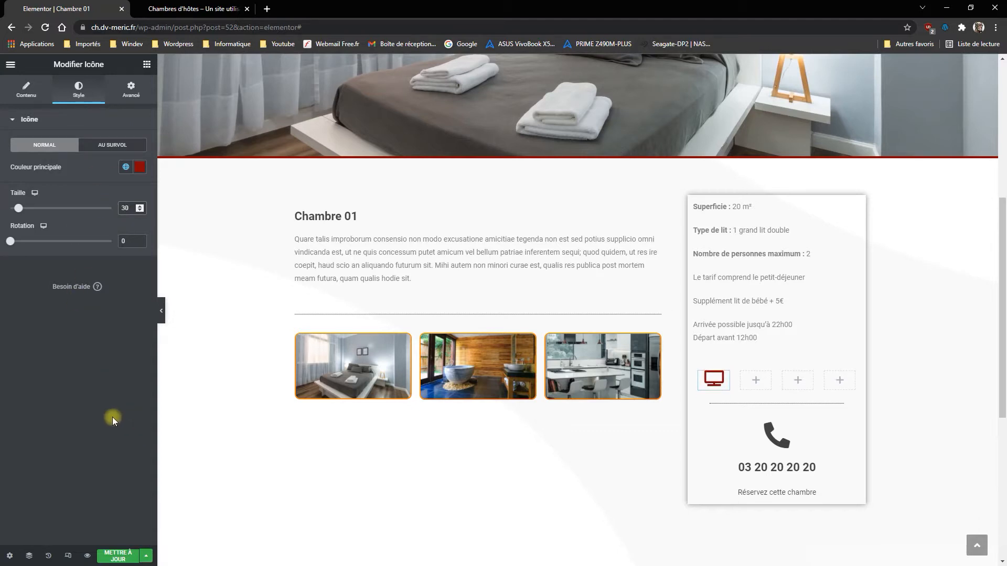
# - Duplicate the Tv icon, move the copy into the second column and change it to the Wifi icon
pyautogui.rightClick(725, 383)
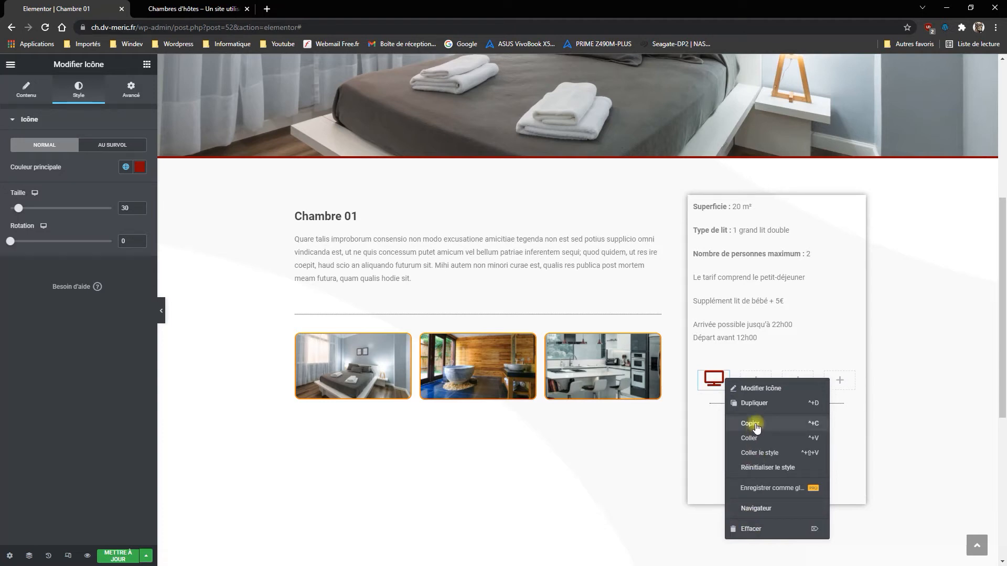
pyautogui.click(755, 403)
pyautogui.moveTo(723, 409); pyautogui.dragTo(756, 381)
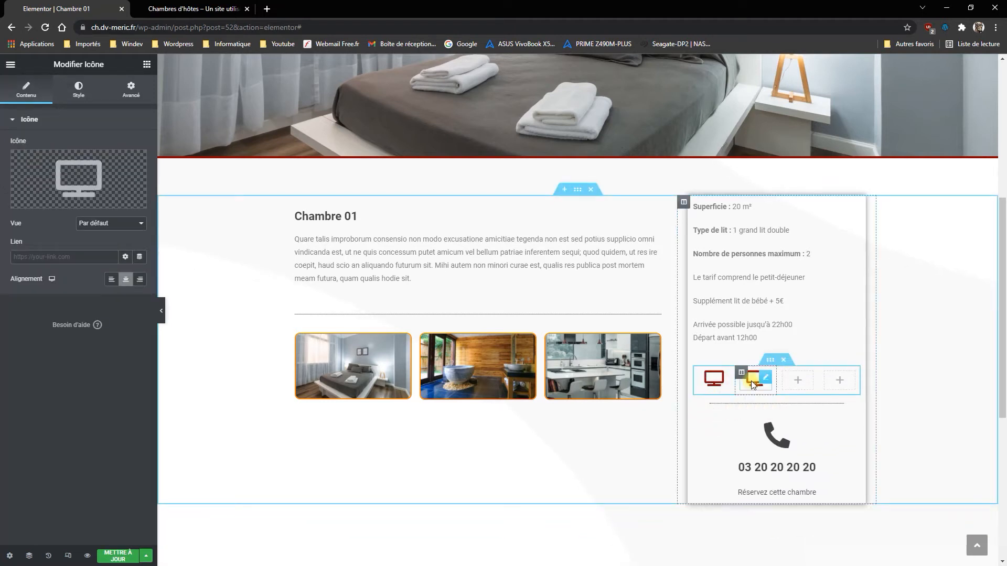
pyautogui.click(121, 187)
pyautogui.click(481, 156)
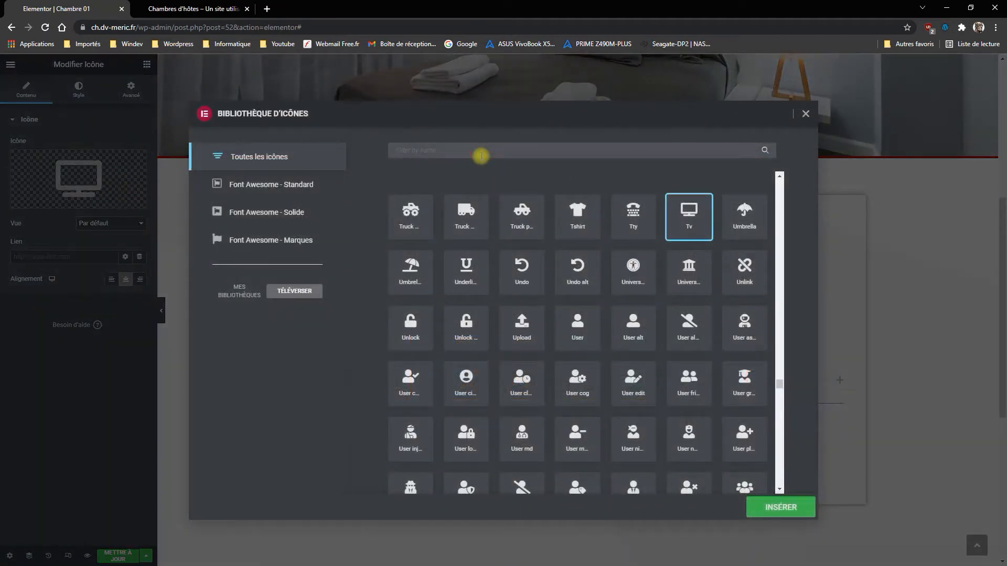
pyautogui.write('wifi')
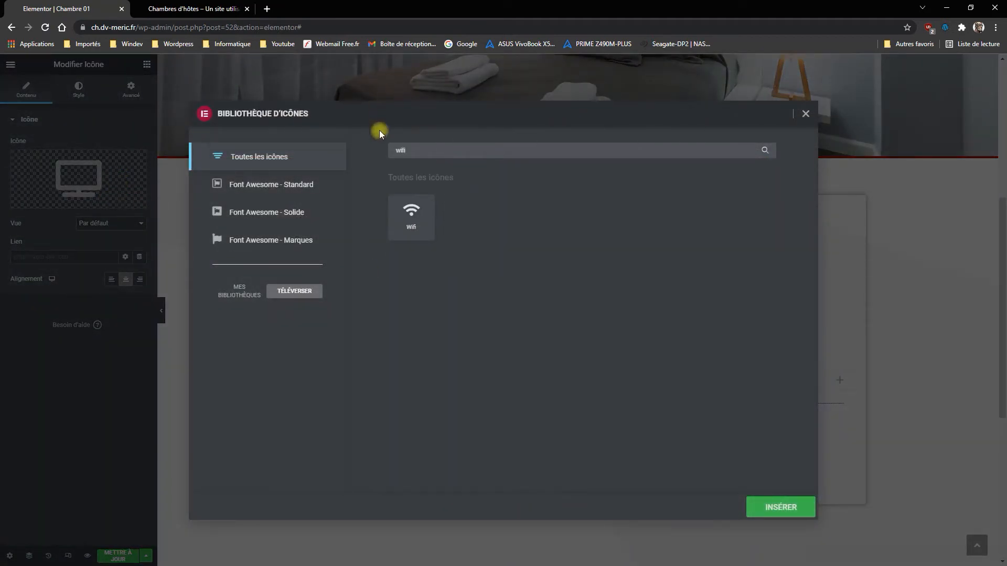
pyautogui.click(401, 212)
pyautogui.click(771, 506)
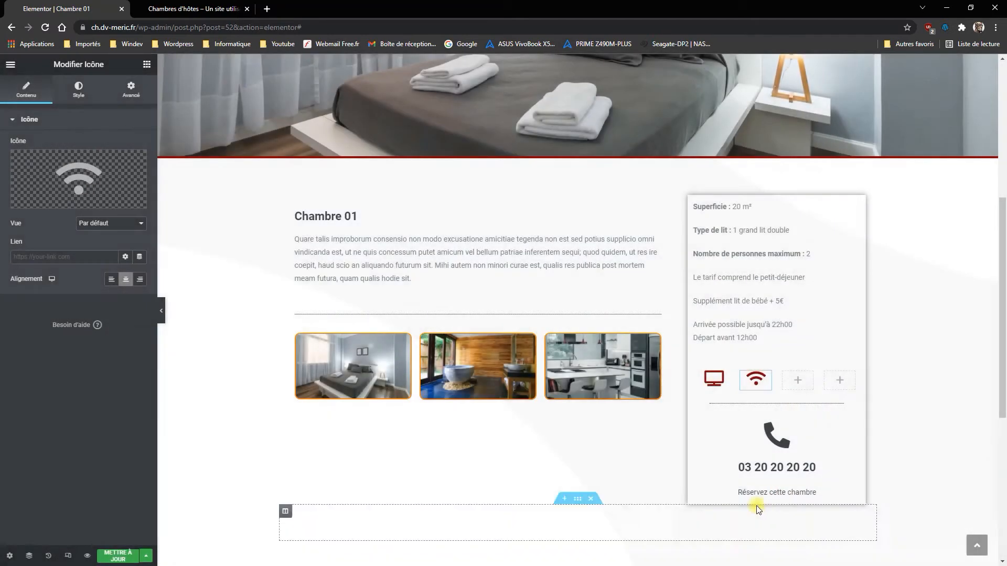
# - Duplicate the Wifi icon, move the copy into the third column and change it to the Bath icon
pyautogui.rightClick(770, 379)
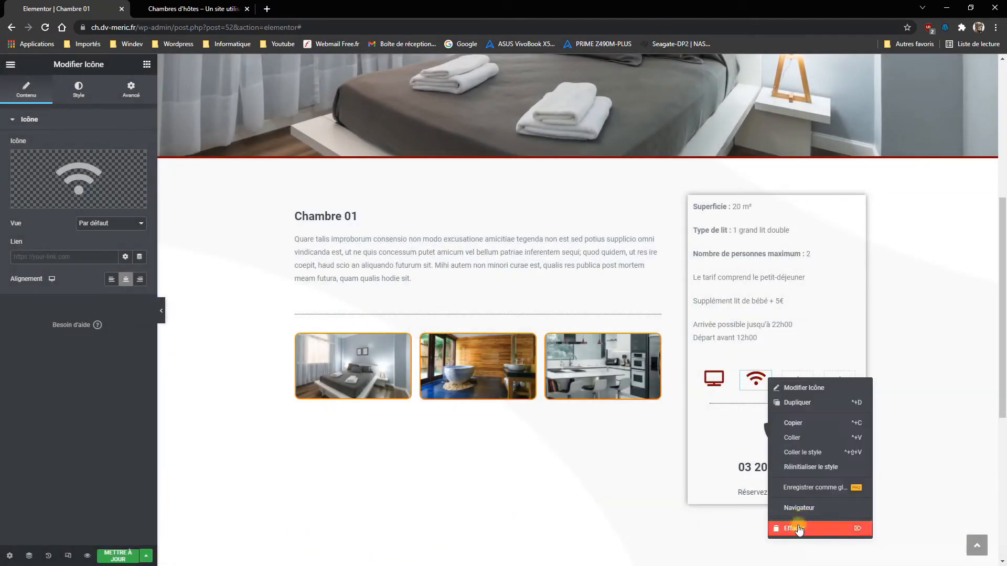
pyautogui.click(799, 402)
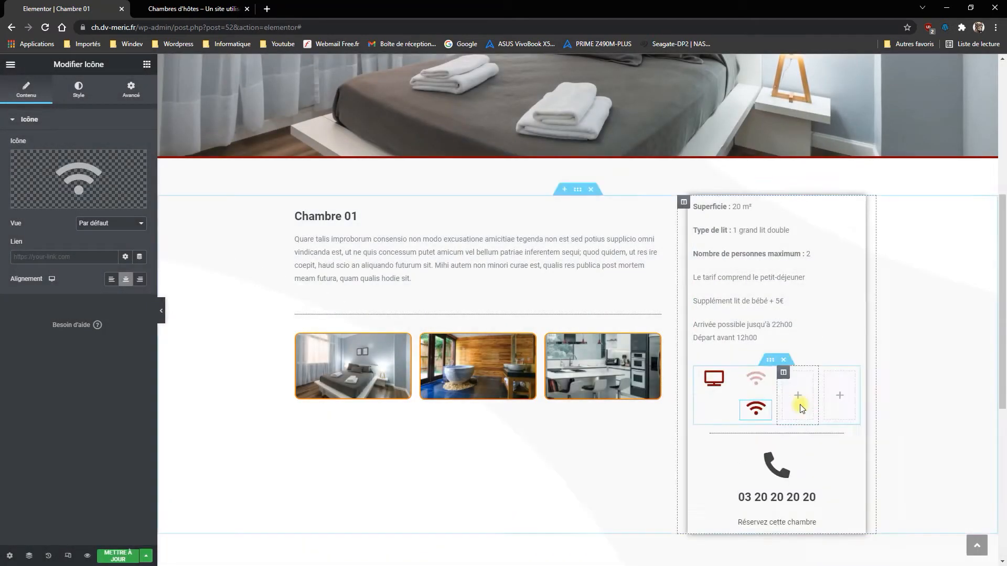
pyautogui.moveTo(763, 413); pyautogui.dragTo(799, 383)
pyautogui.click(104, 171)
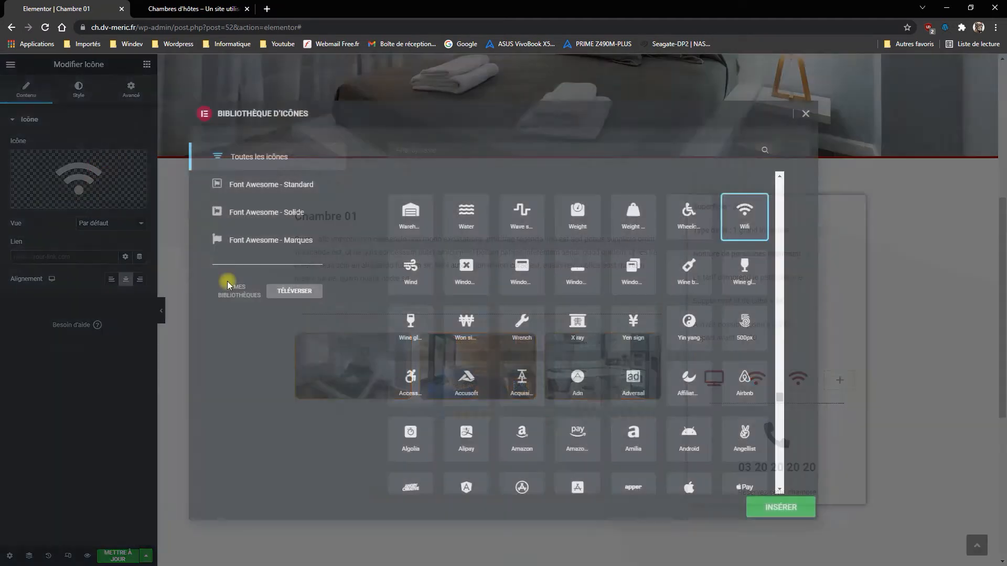
pyautogui.click(483, 153)
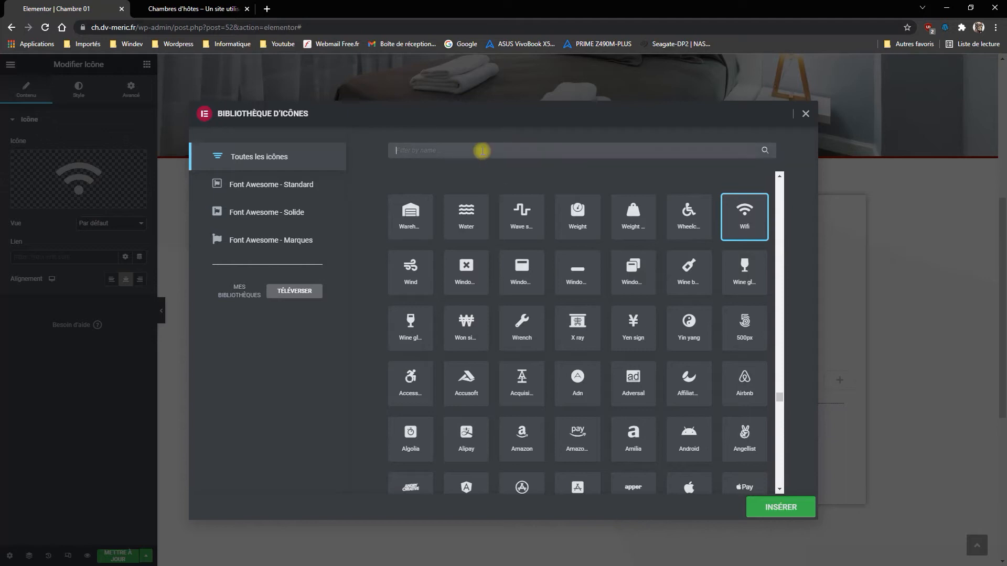
pyautogui.write('bat')
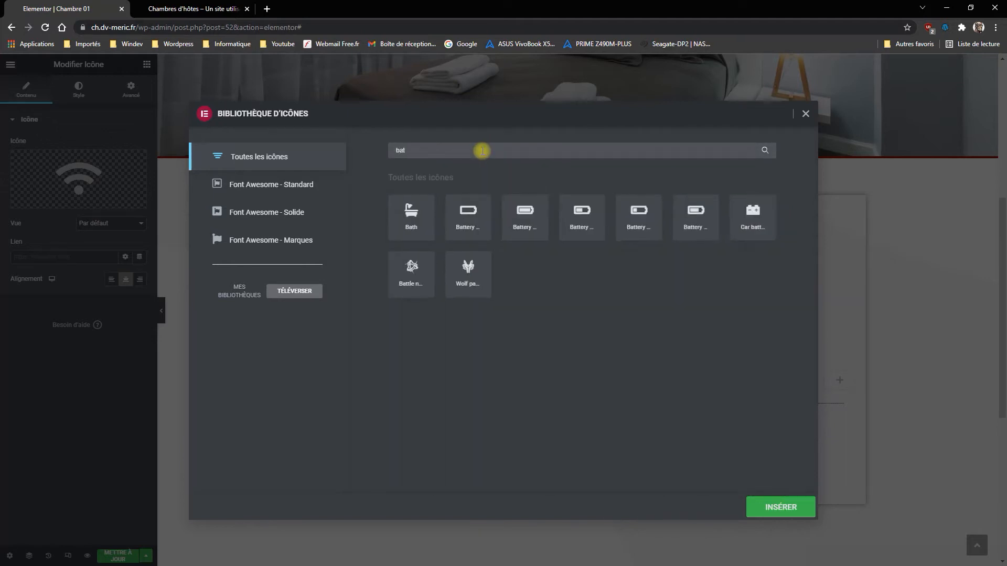
pyautogui.click(415, 217)
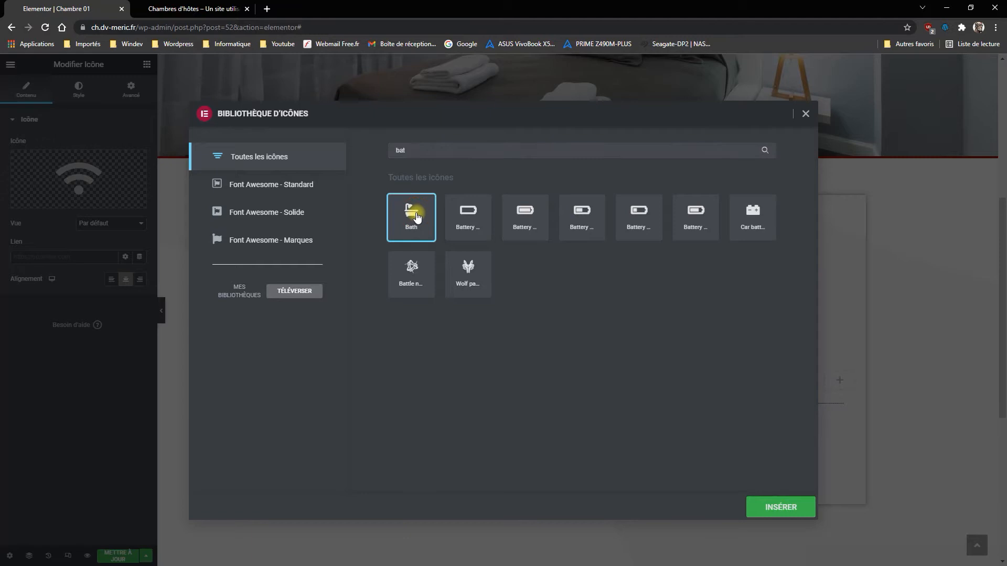
pyautogui.click(771, 508)
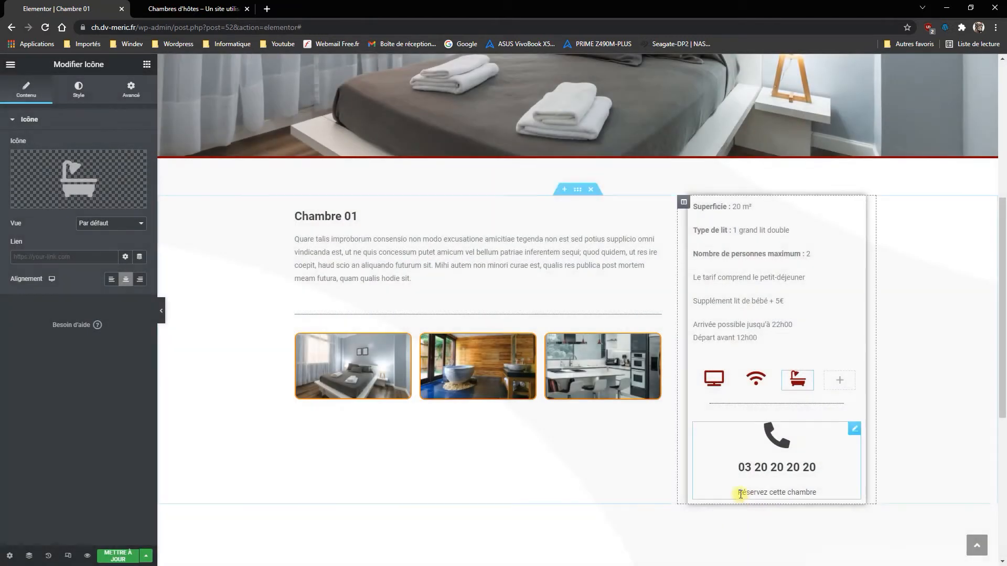
# - Duplicate the Bath icon, move the copy into the fourth column and change it to the Toilet icon
pyautogui.rightClick(808, 377)
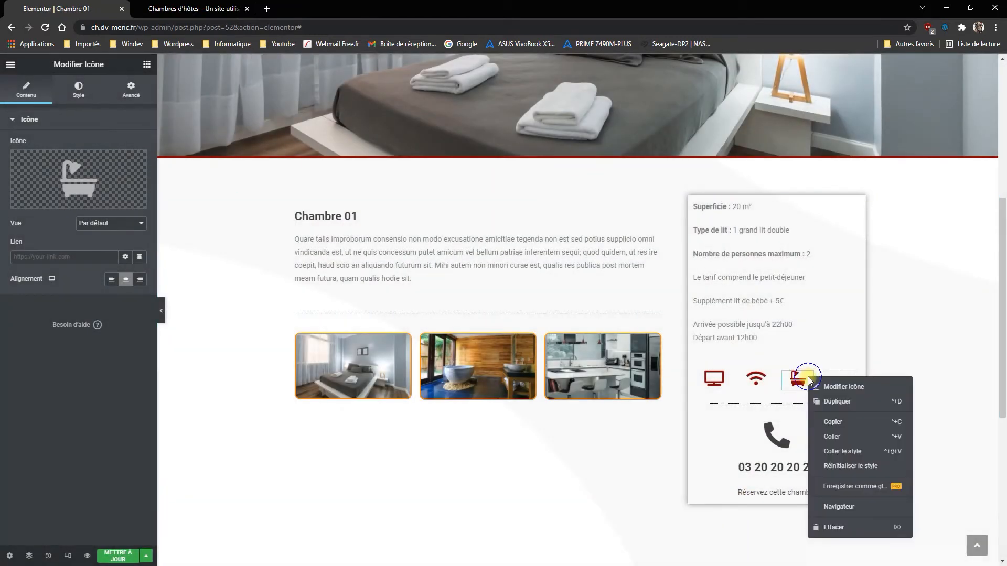
pyautogui.click(837, 402)
pyautogui.moveTo(810, 412); pyautogui.dragTo(839, 396)
pyautogui.click(112, 162)
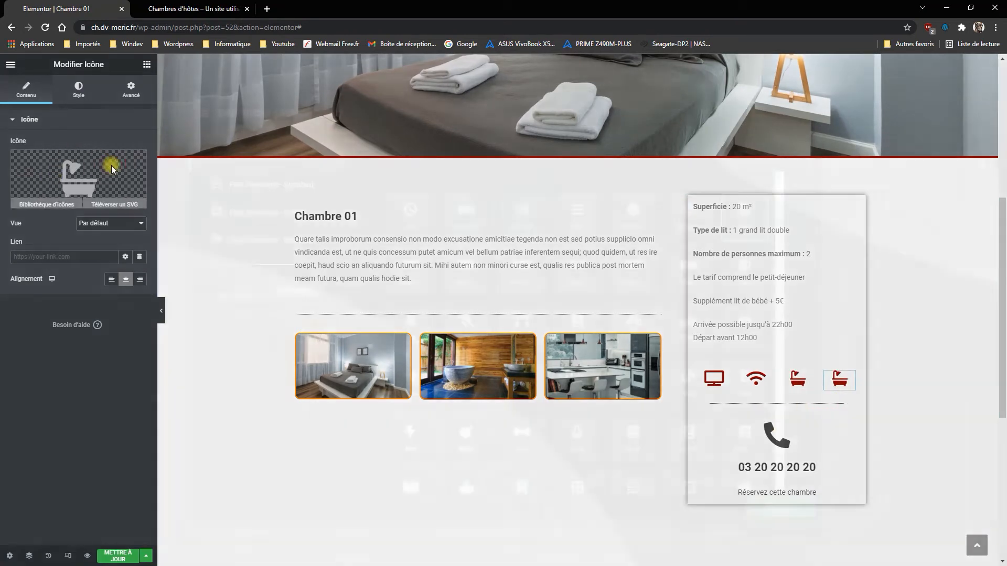
pyautogui.scroll(-8, 555, 343)
pyautogui.scroll(12, 555, 343)
pyautogui.click(440, 152)
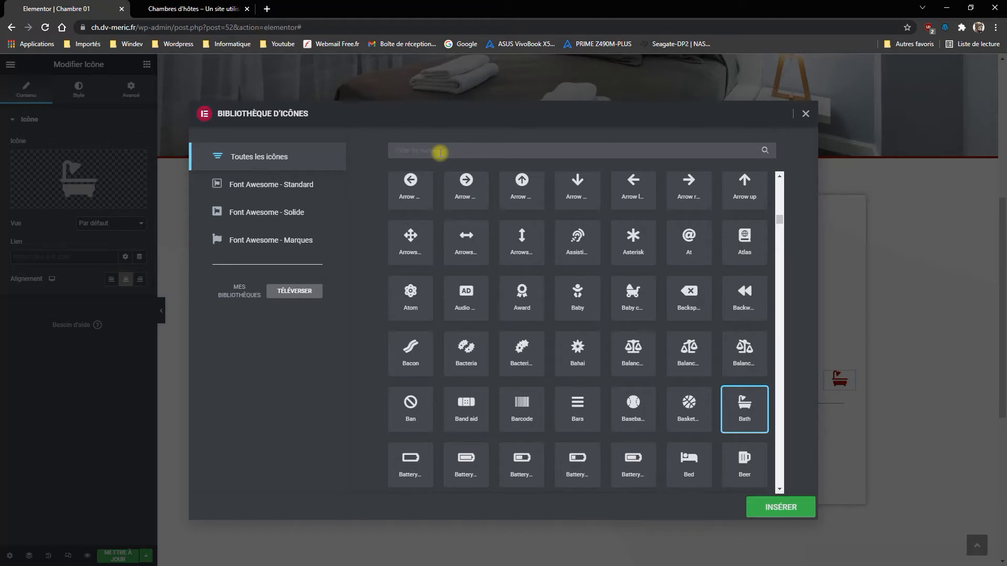
pyautogui.write('toil')
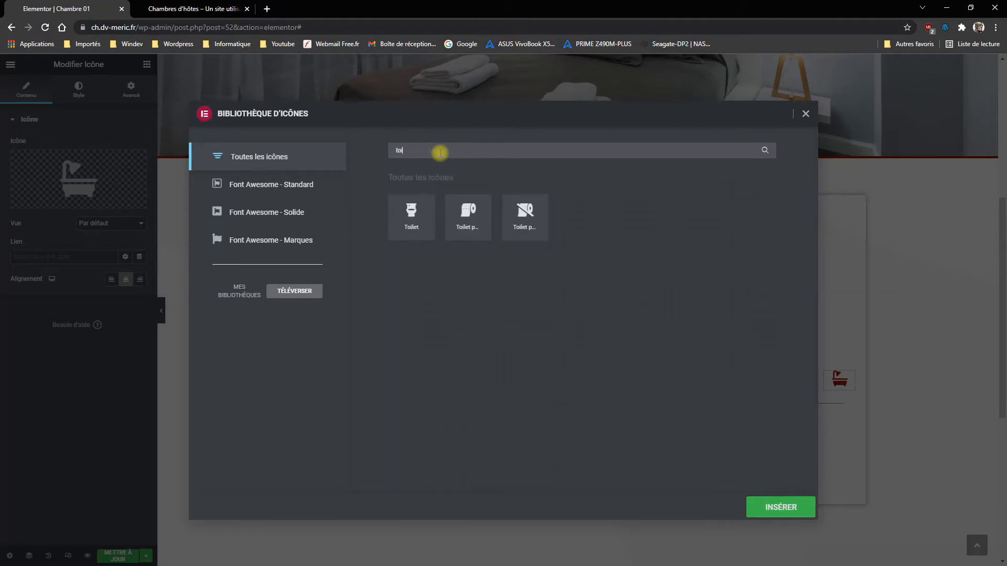
pyautogui.click(415, 221)
pyautogui.click(763, 507)
# - Save the changes to the Chambre 01 page and review its layout around the new icon row
pyautogui.scroll(-2, 690, 446)
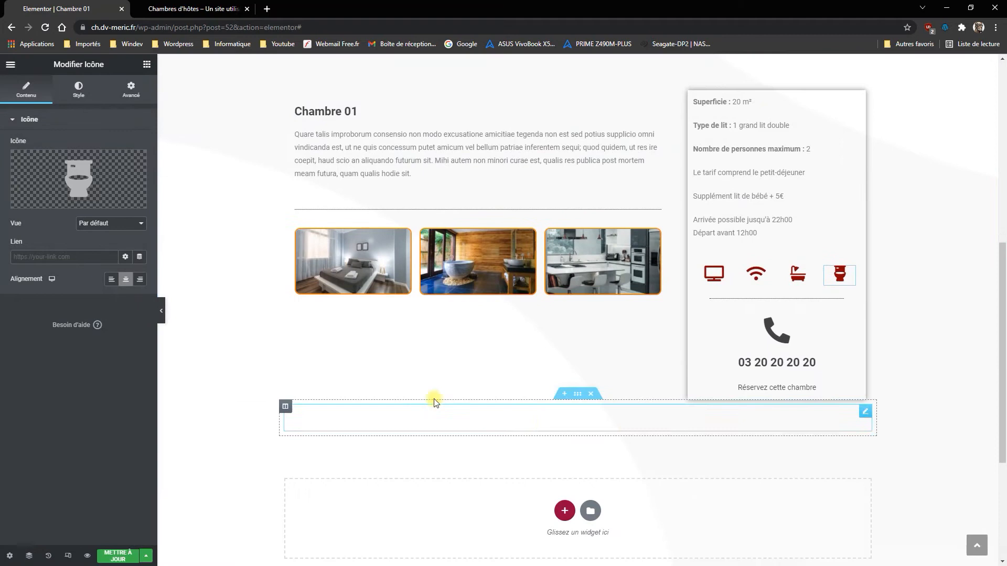
pyautogui.click(116, 557)
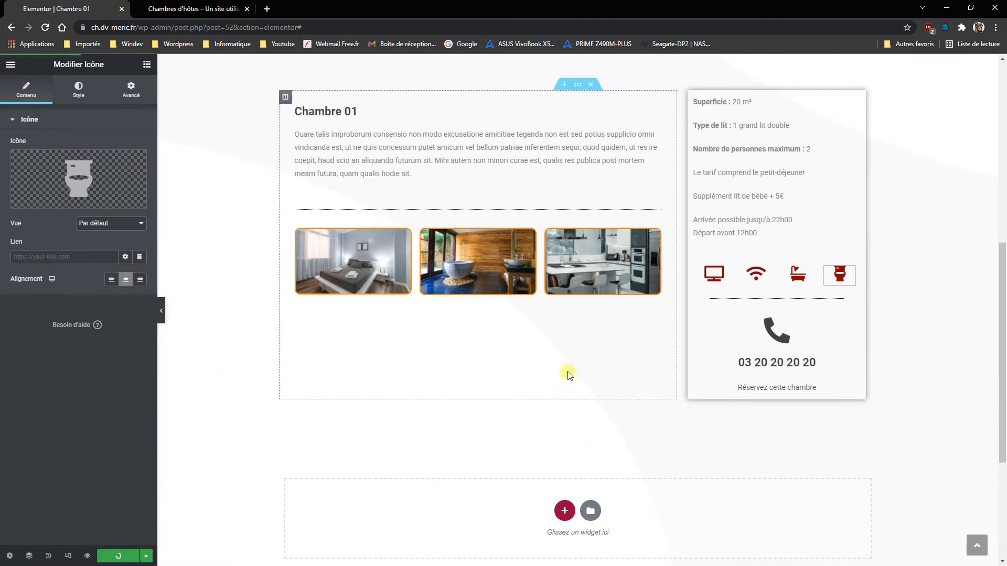
pyautogui.scroll(-1, 581, 418)
pyautogui.scroll(3, 569, 373)
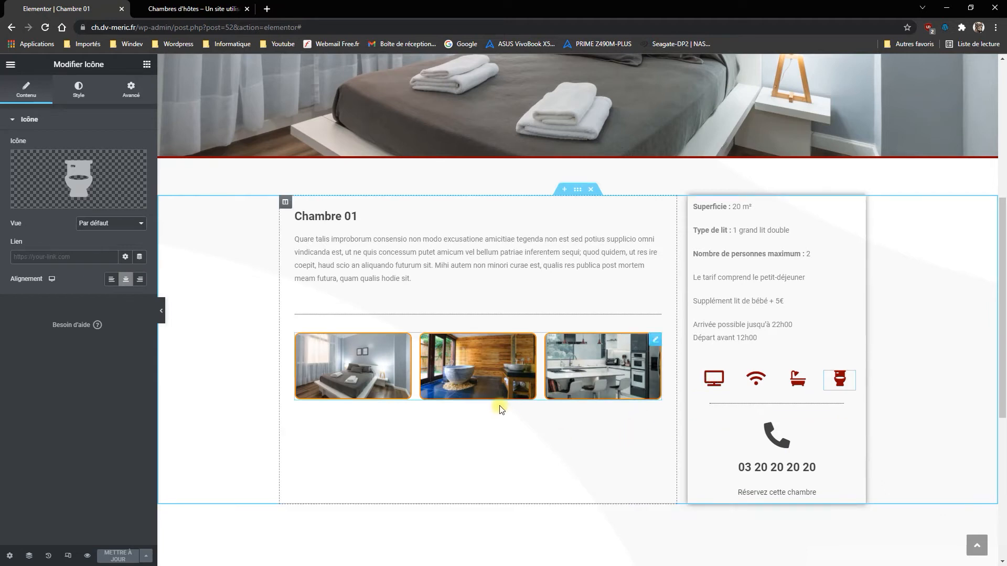
pyautogui.scroll(1, 769, 437)
pyautogui.scroll(2, 769, 437)
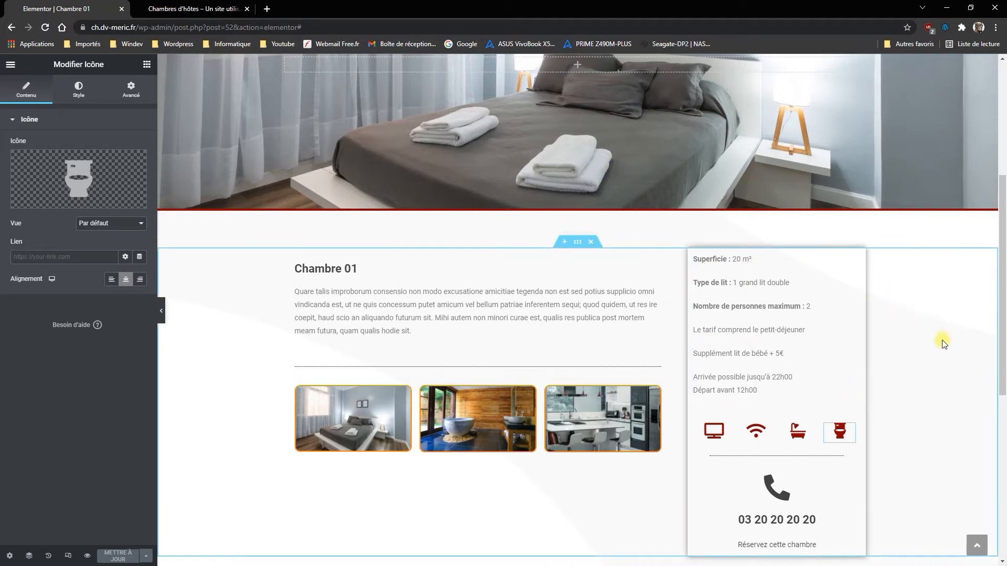
# - Look over the rest of the Chambre 01 page, then leave its editor and open the library's Footer template in Elementor
pyautogui.scroll(-3, 928, 317)
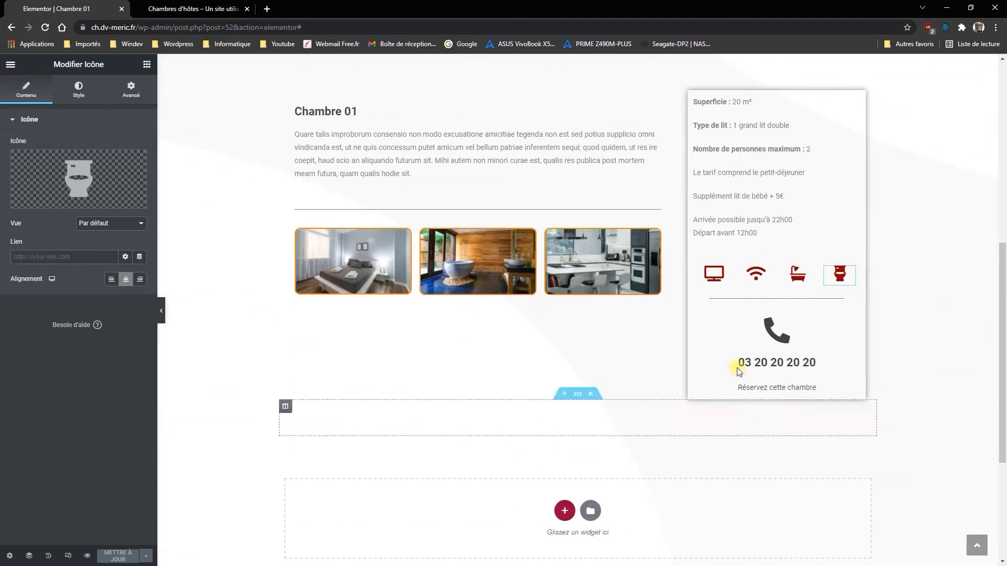
pyautogui.scroll(-4, 819, 299)
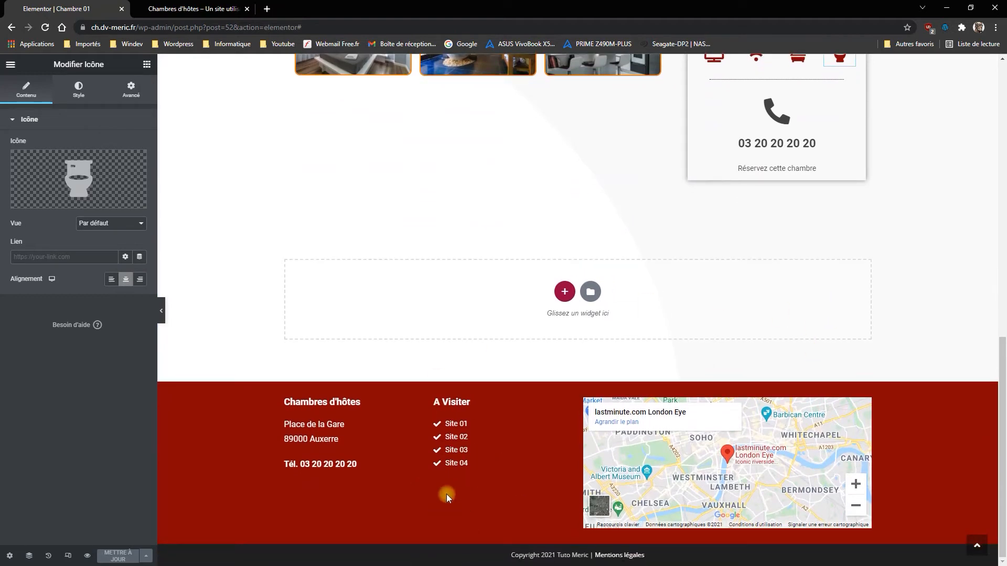
pyautogui.scroll(12, 601, 444)
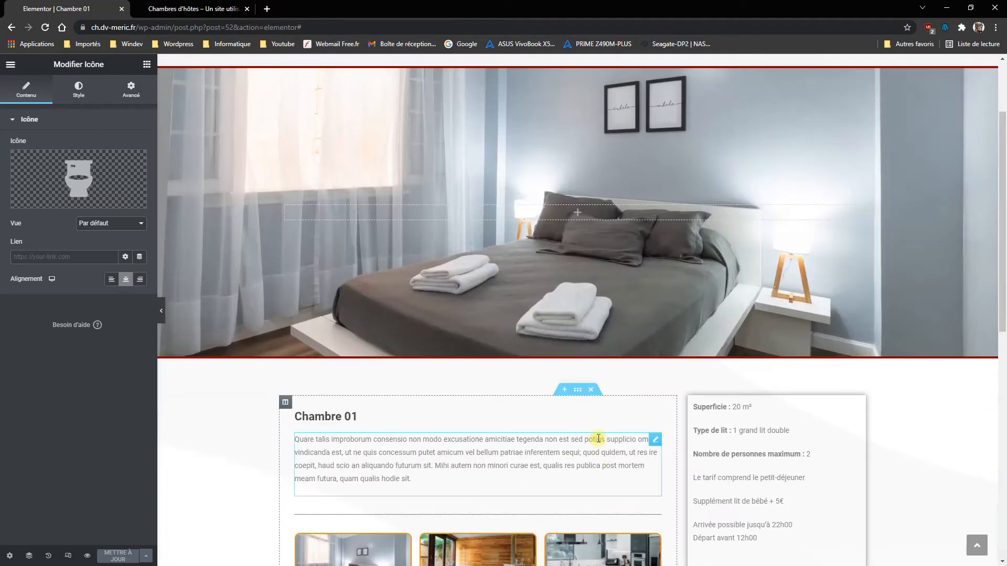
pyautogui.click(11, 64)
pyautogui.click(66, 253)
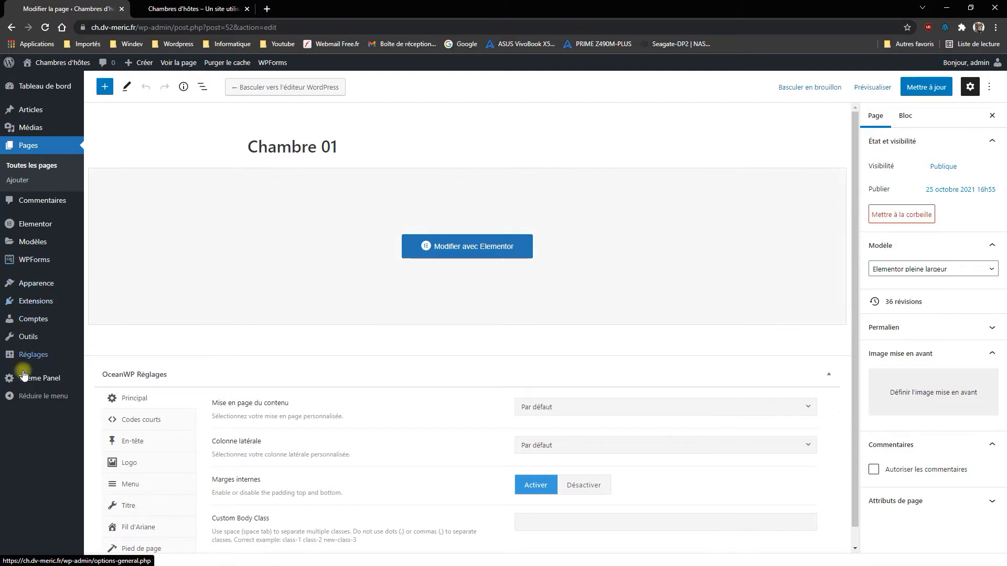
pyautogui.moveTo(24, 375)
pyautogui.click(120, 393)
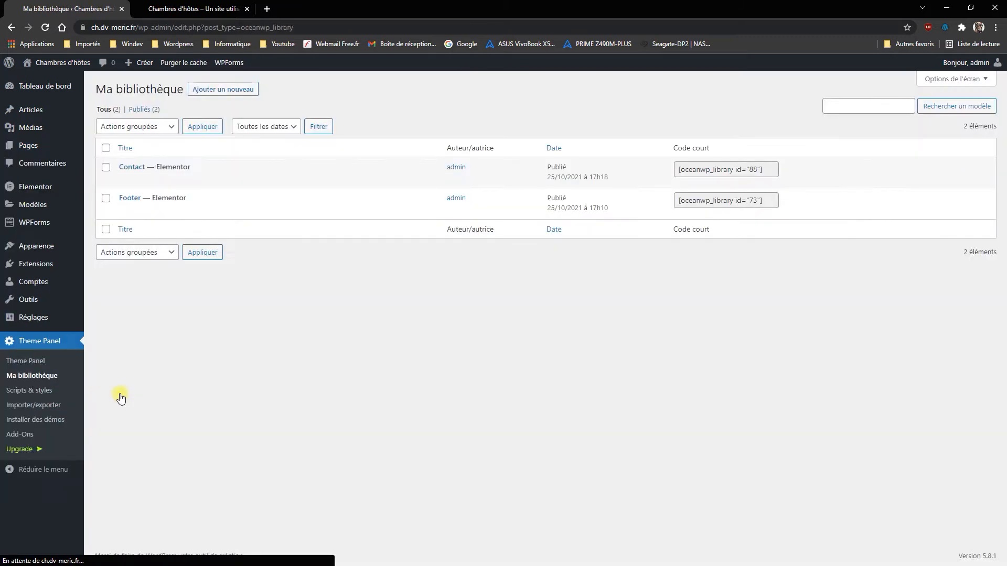
pyautogui.click(128, 199)
pyautogui.click(483, 264)
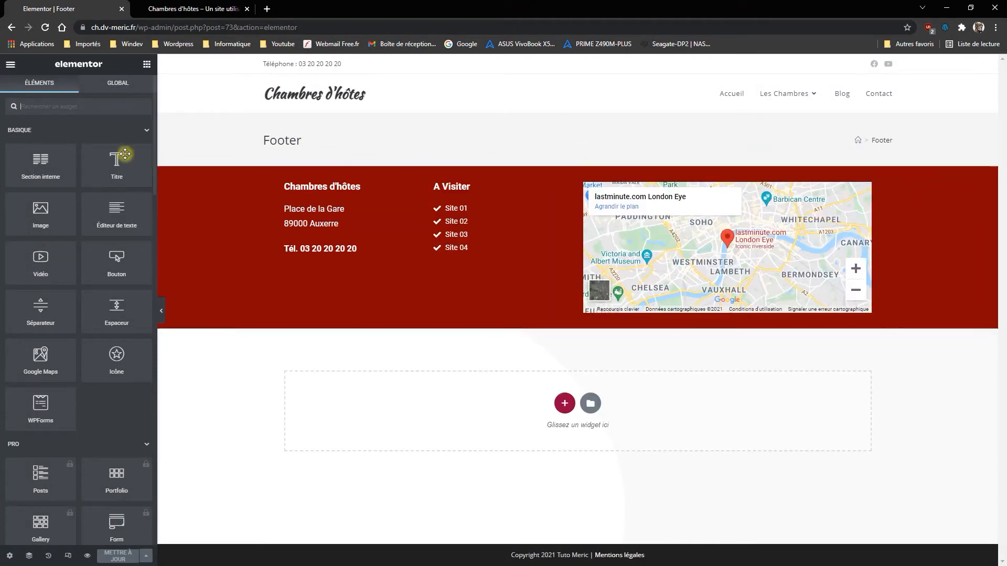
# - Give the footer section a gradient background with the global colour Nouvel élément #2 as both first and second colour
pyautogui.click(578, 160)
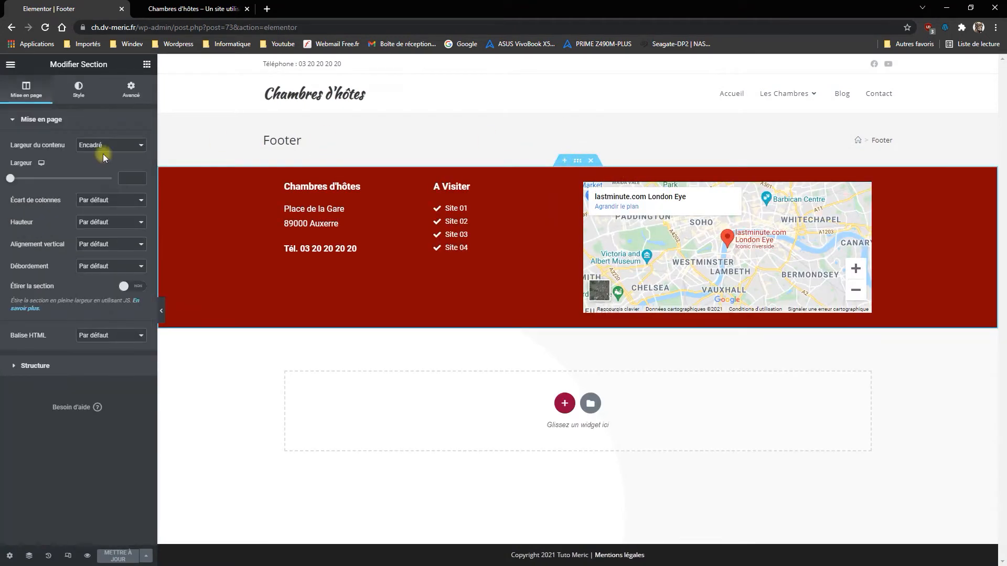
pyautogui.click(78, 89)
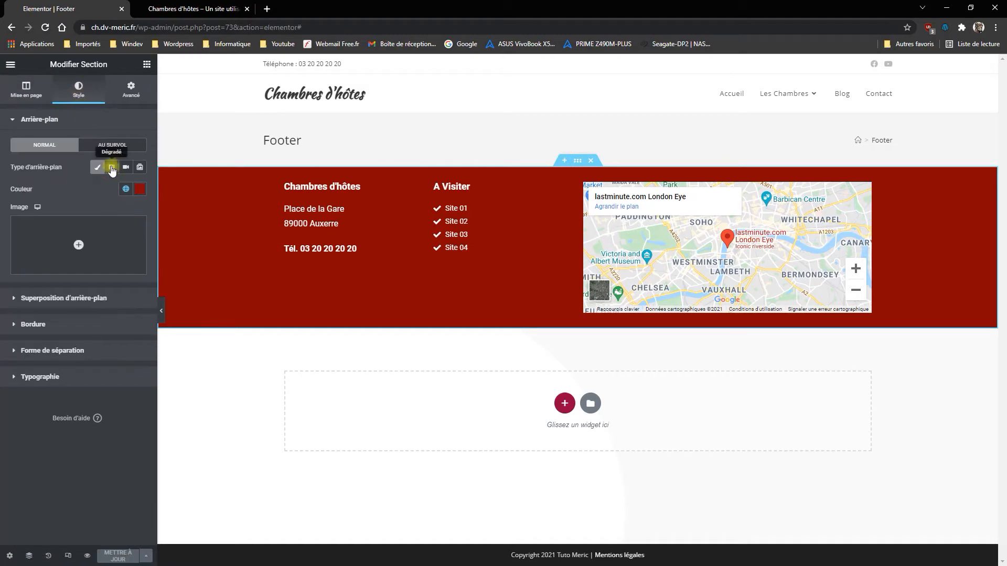
pyautogui.click(112, 169)
pyautogui.click(126, 189)
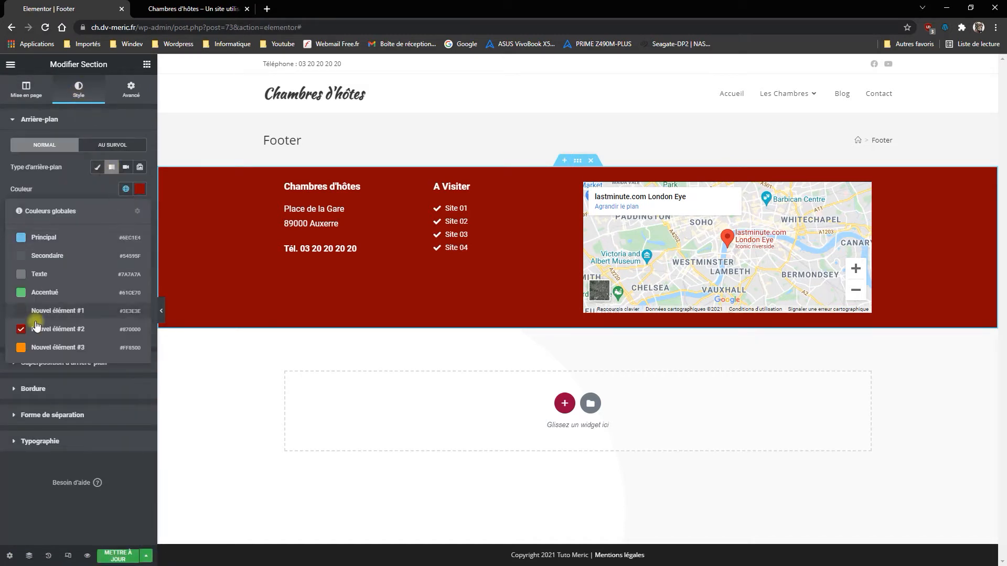
pyautogui.click(52, 331)
pyautogui.click(125, 245)
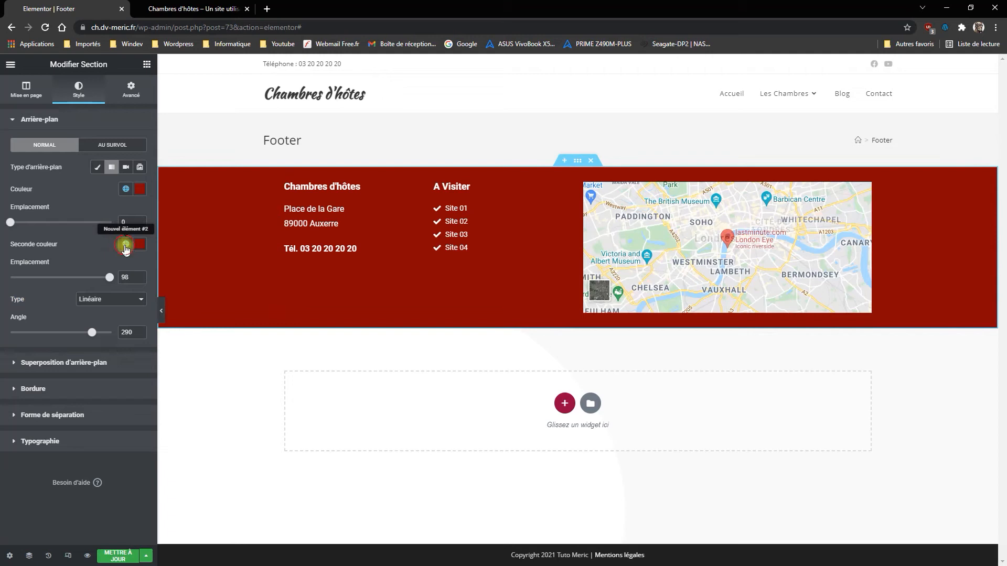
pyautogui.click(33, 384)
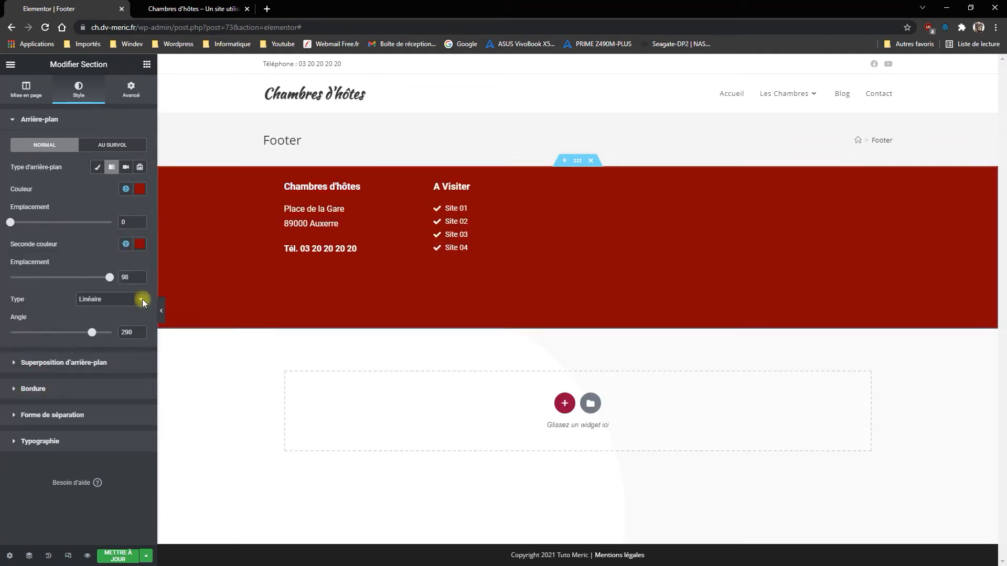
# - Change the first colour of the footer's gradient to a brighter red, about #BC0000
pyautogui.click(142, 189)
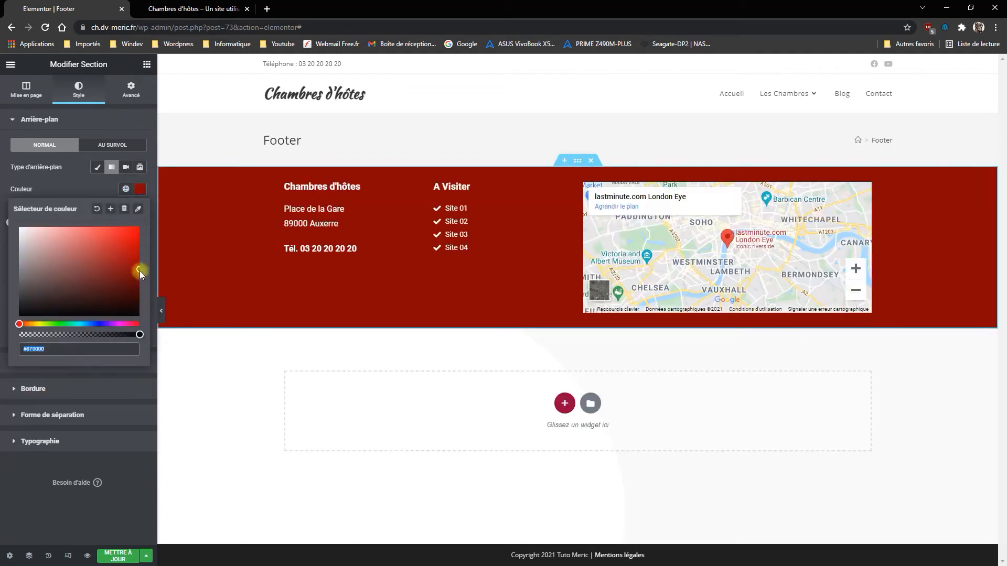
pyautogui.moveTo(139, 264); pyautogui.dragTo(140, 250)
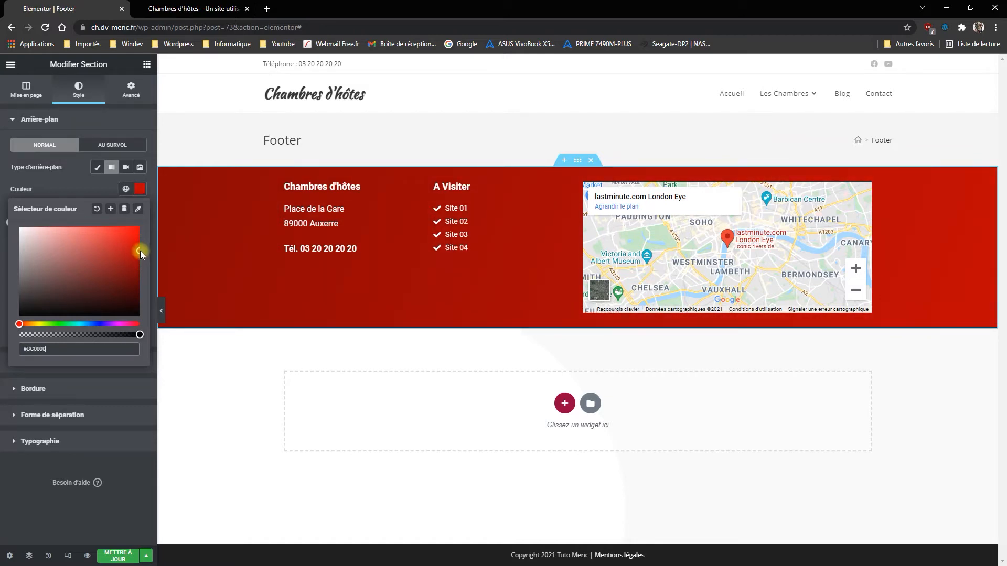
pyautogui.click(77, 190)
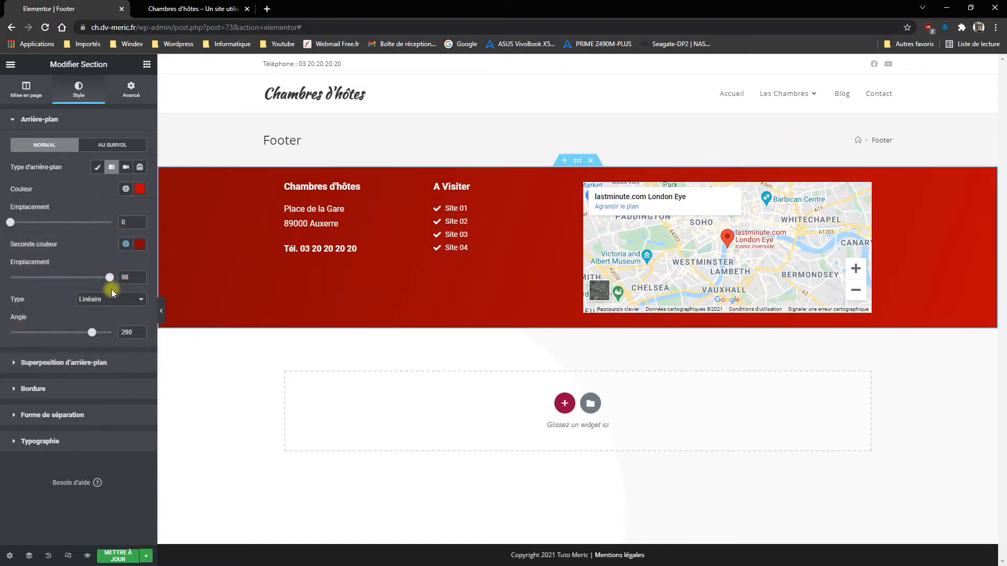
# - Set the footer gradient's second colour location to 41 and its angle to 360, keeping the linear type
pyautogui.moveTo(105, 281); pyautogui.dragTo(82, 291)
pyautogui.moveTo(92, 336); pyautogui.dragTo(61, 345)
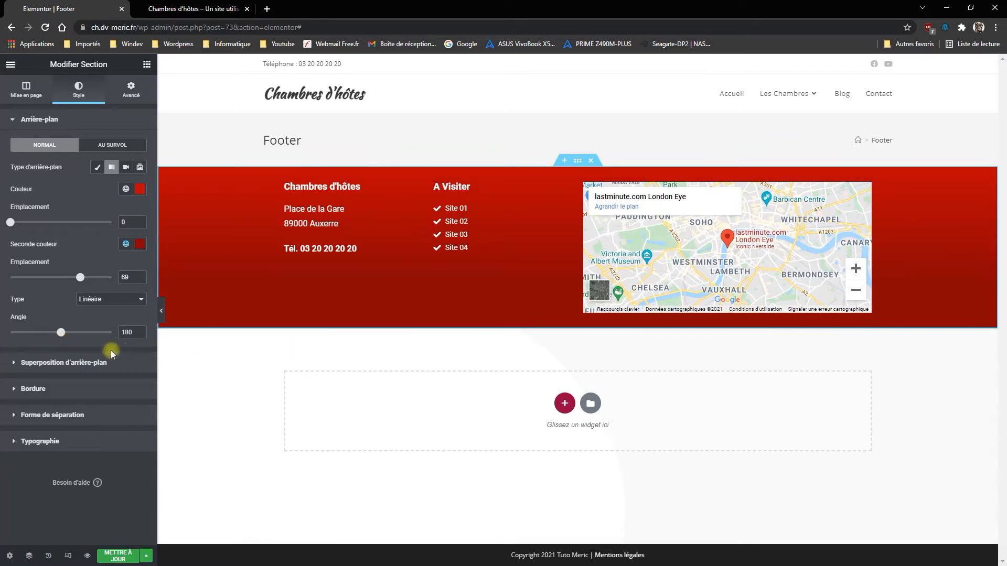
pyautogui.moveTo(63, 338); pyautogui.dragTo(122, 344)
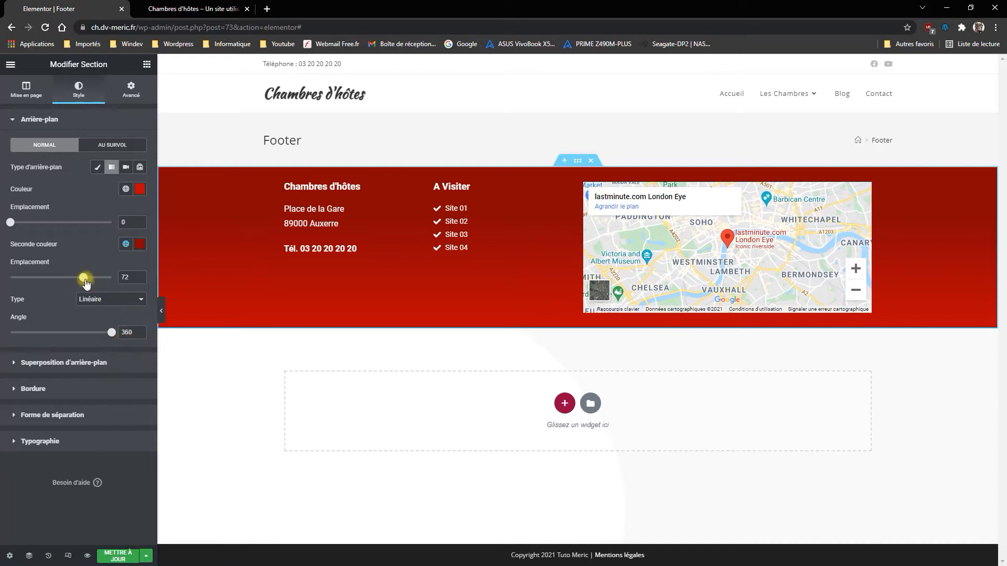
pyautogui.moveTo(93, 284); pyautogui.dragTo(58, 296)
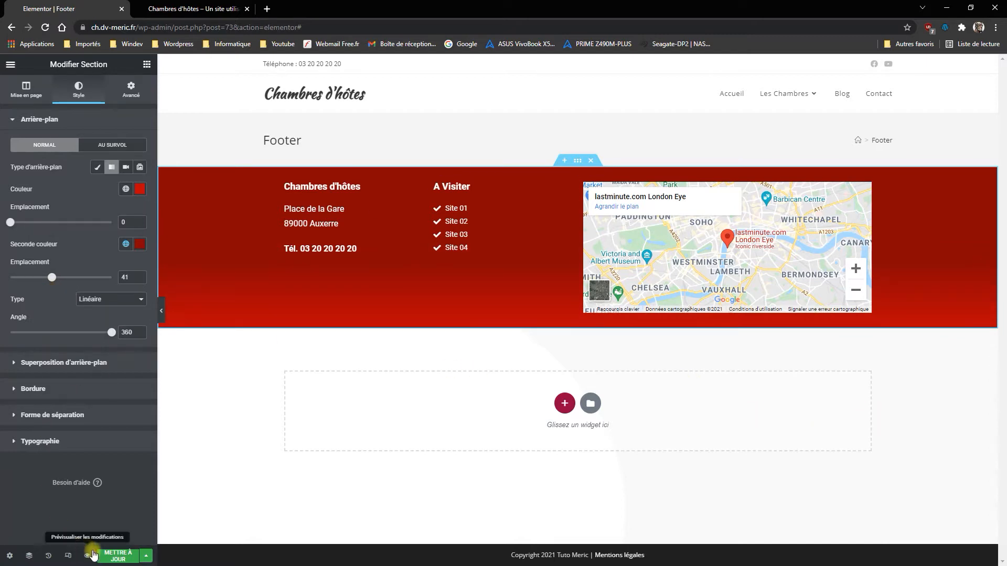
# - Save the Footer template and return to its WordPress edit page
pyautogui.click(110, 560)
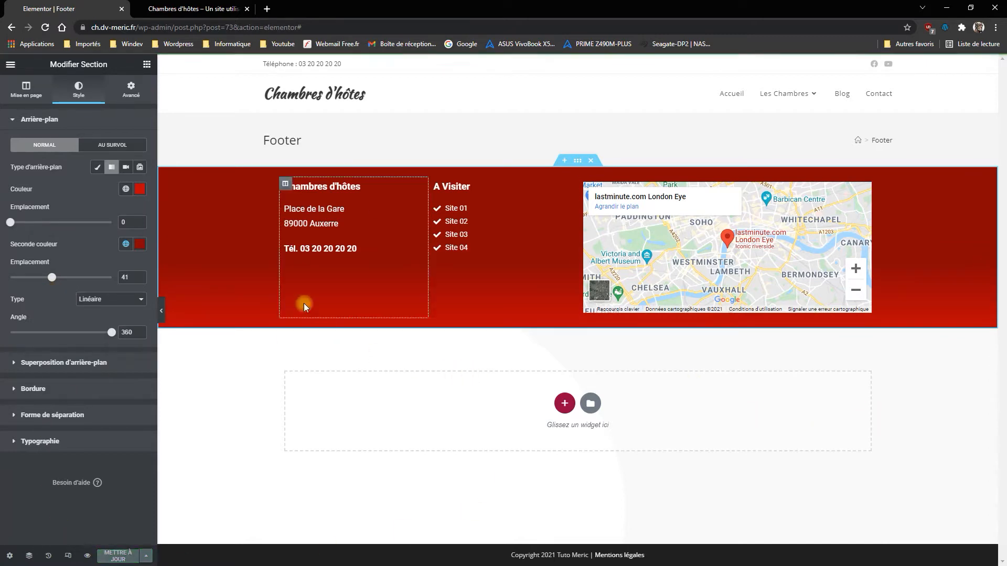
pyautogui.click(10, 65)
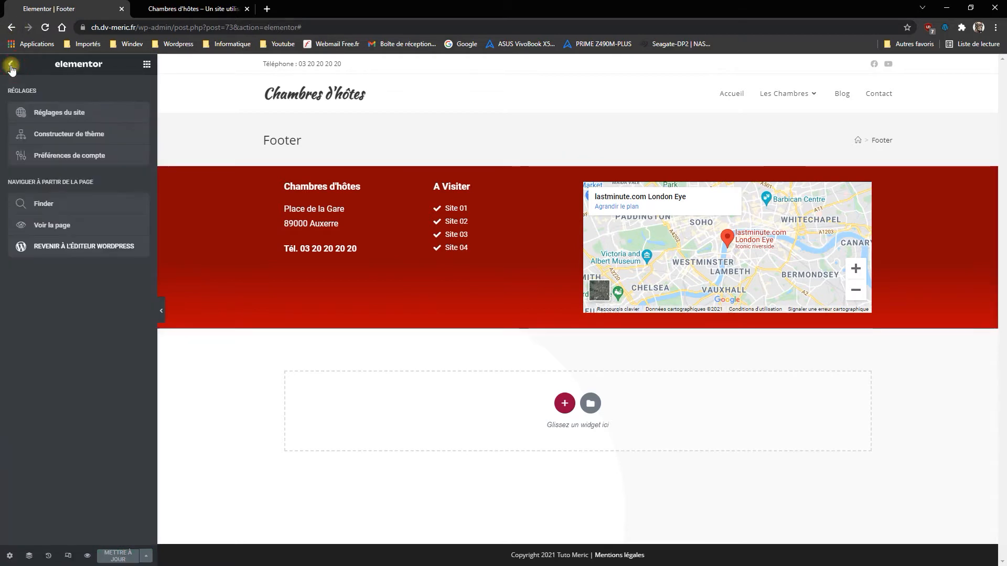
pyautogui.click(76, 247)
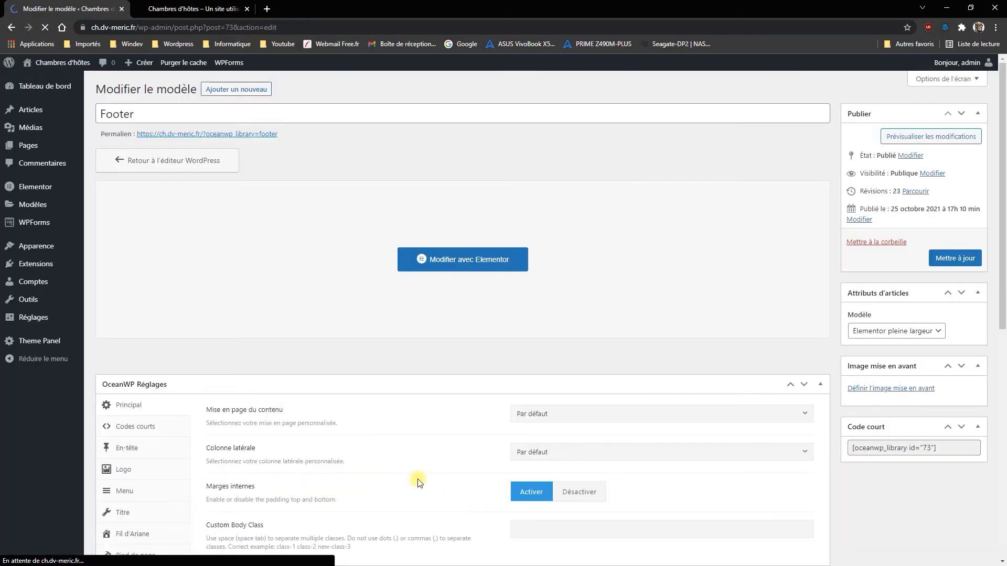
# - Review the live home page down to its footer, then the Chambre 01 page with its background and amenity icons
pyautogui.click(177, 10)
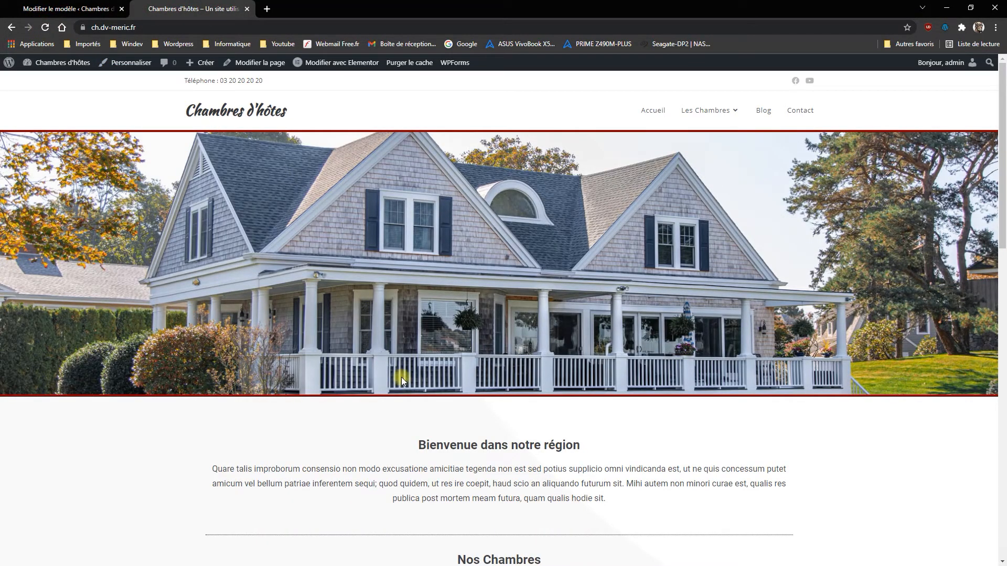
pyautogui.scroll(-10, 456, 417)
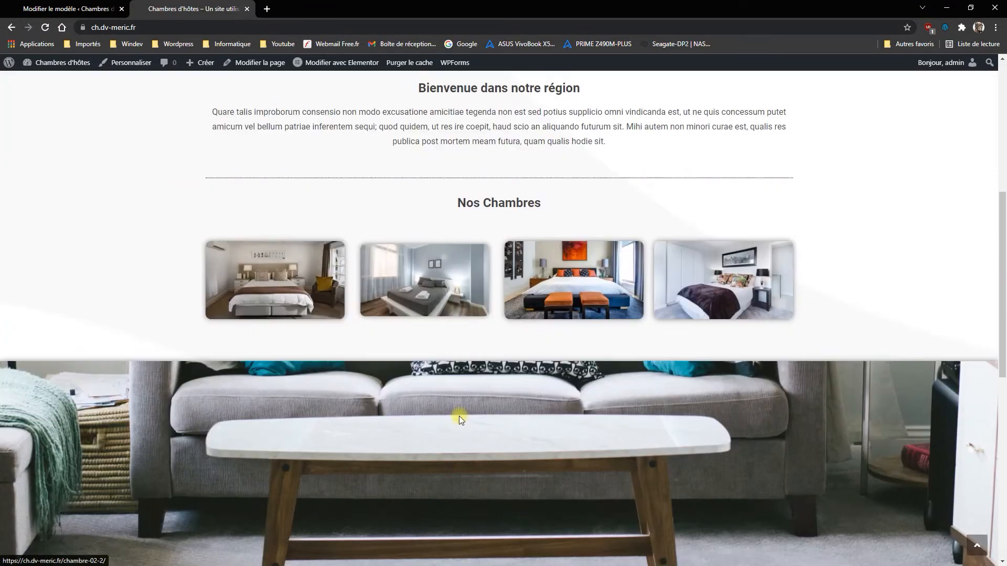
pyautogui.scroll(-4, 459, 450)
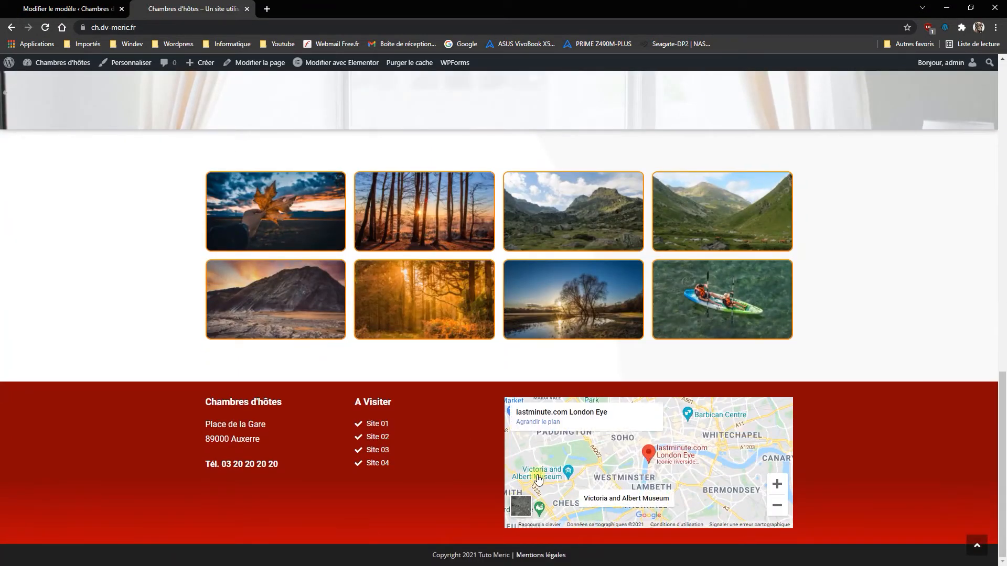
pyautogui.scroll(10, 351, 445)
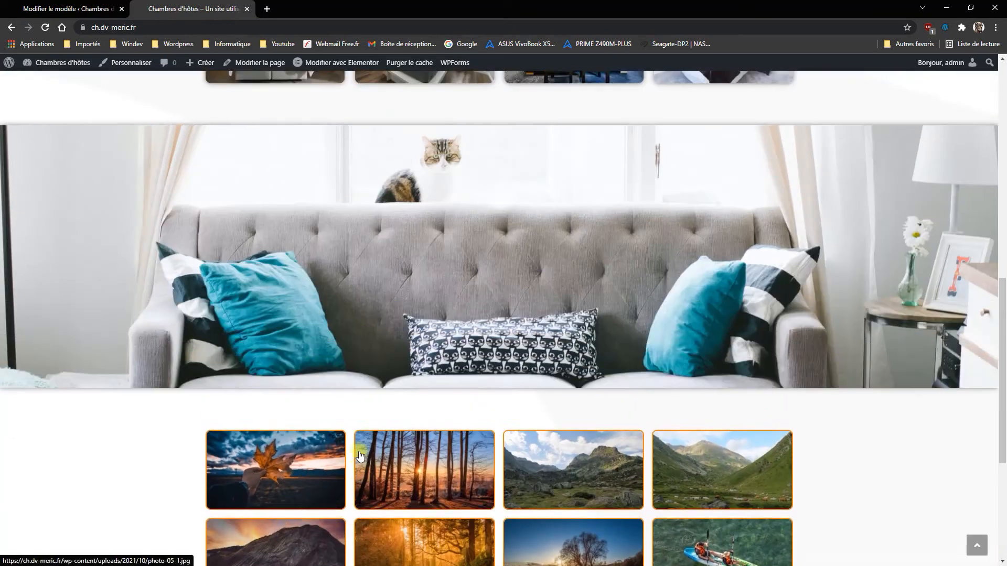
pyautogui.scroll(5, 363, 453)
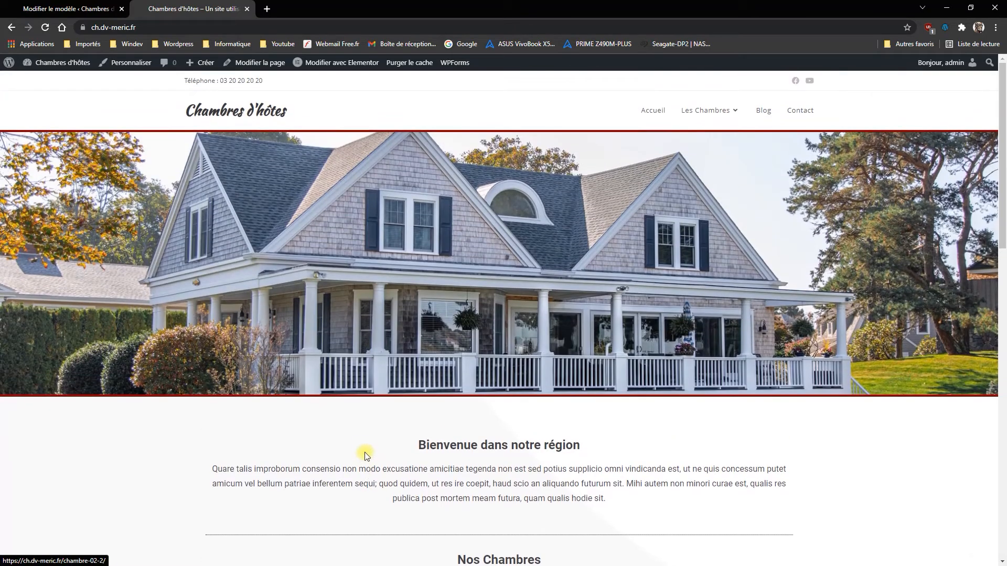
pyautogui.moveTo(697, 111)
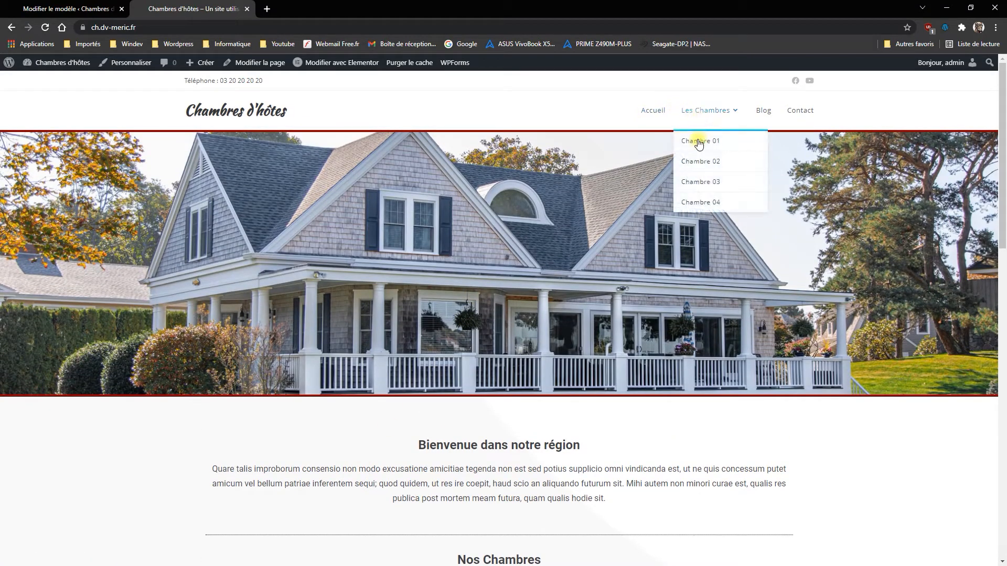
pyautogui.click(696, 140)
pyautogui.scroll(-10, 531, 414)
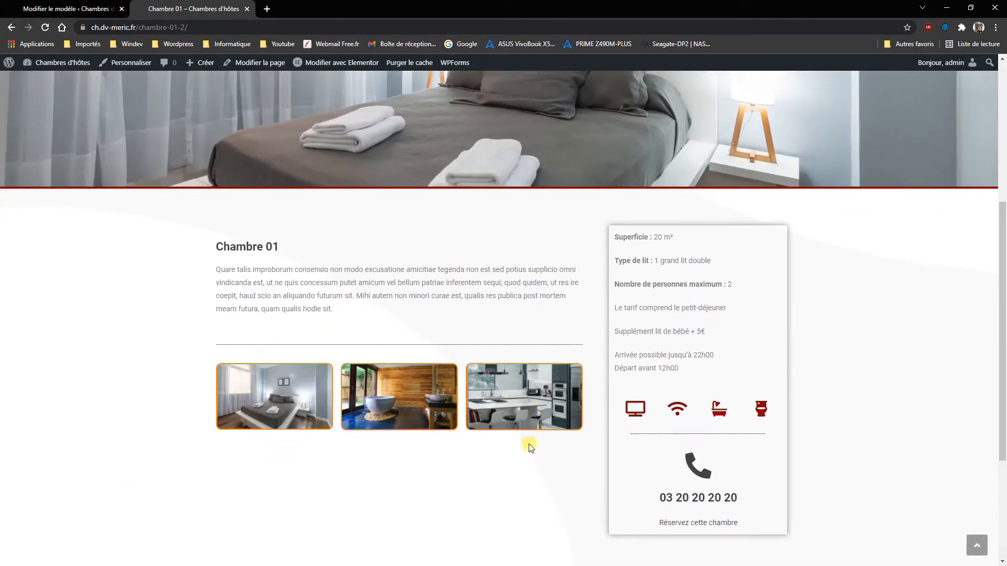
pyautogui.scroll(10, 541, 468)
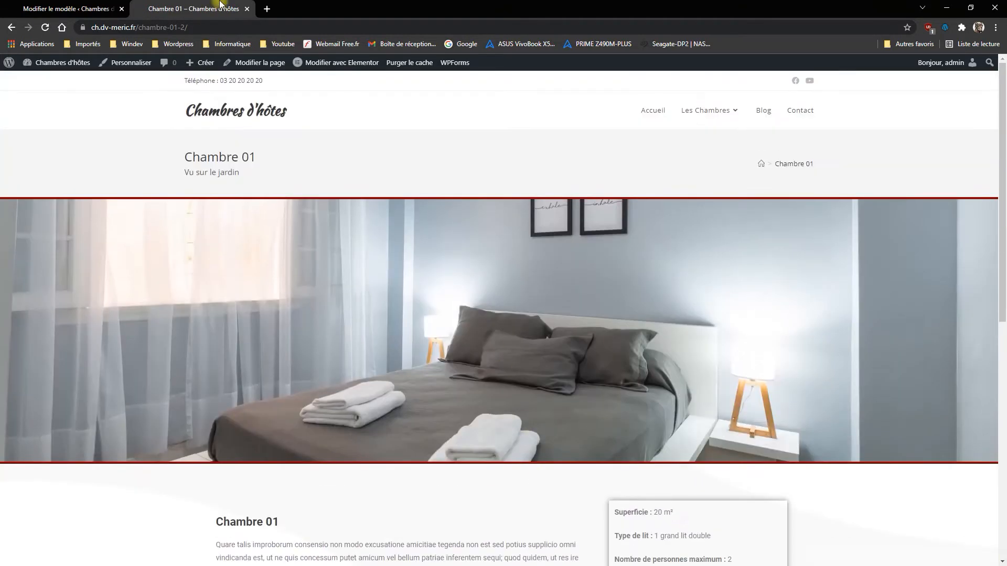
pyautogui.moveTo(701, 109)
# - Open the header's logo settings in the theme customizer and set the logo's hover colour to a dark red
pyautogui.click(64, 8)
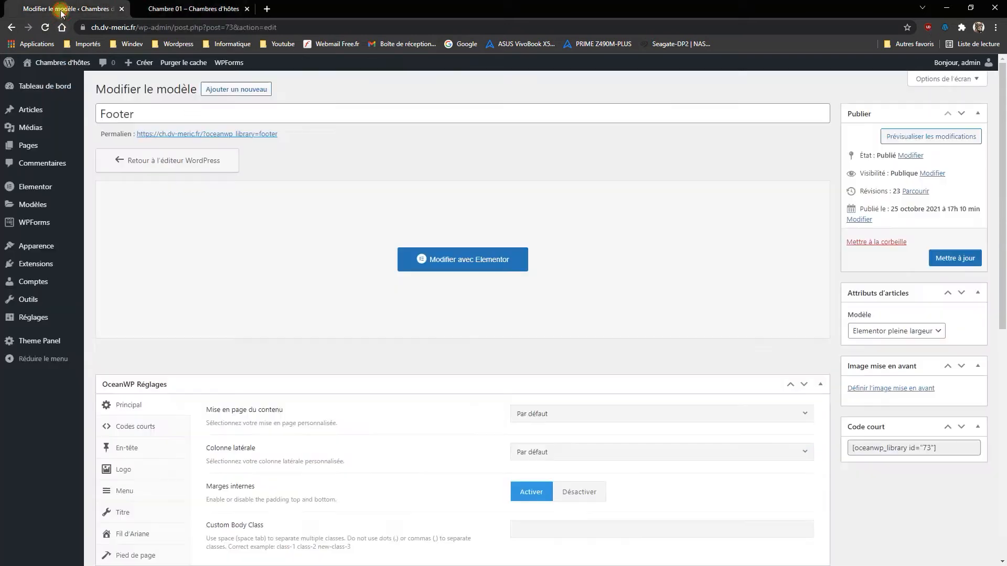
pyautogui.moveTo(33, 247)
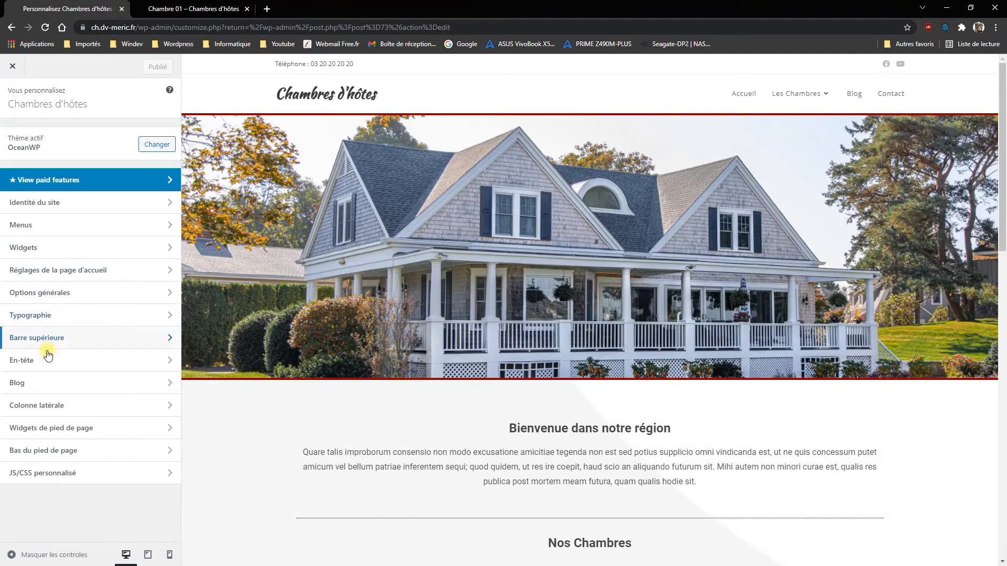
pyautogui.click(28, 361)
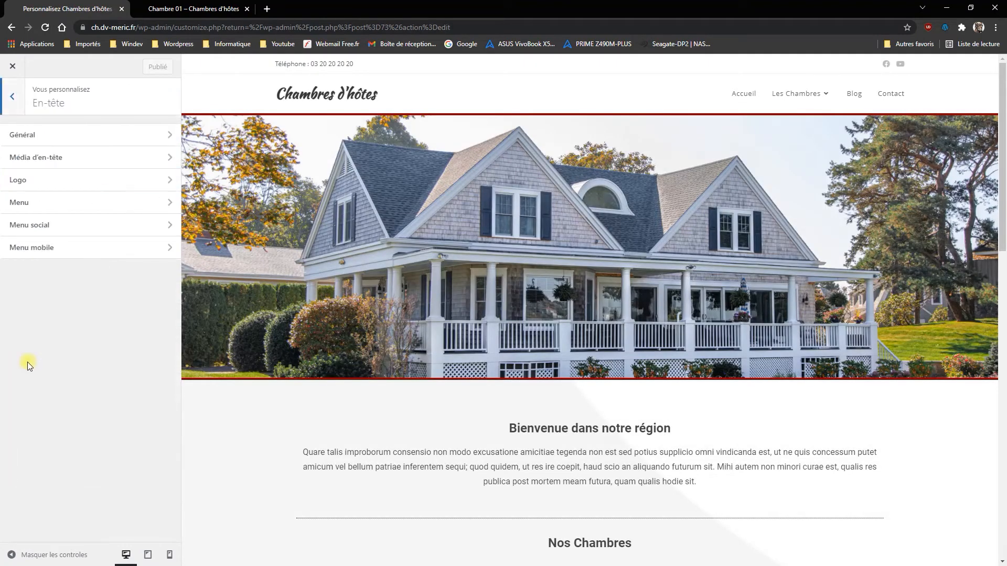
pyautogui.click(39, 183)
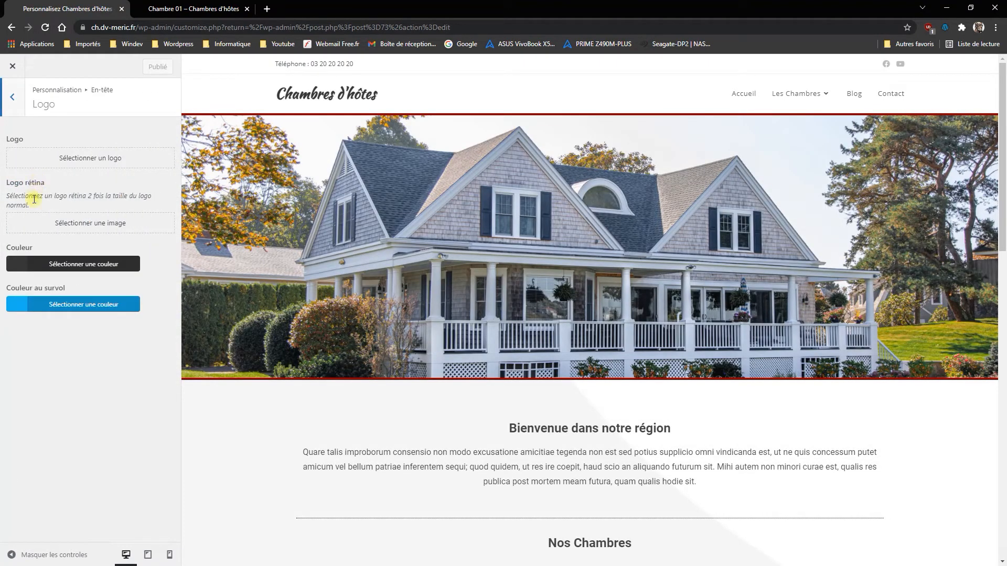
pyautogui.click(13, 302)
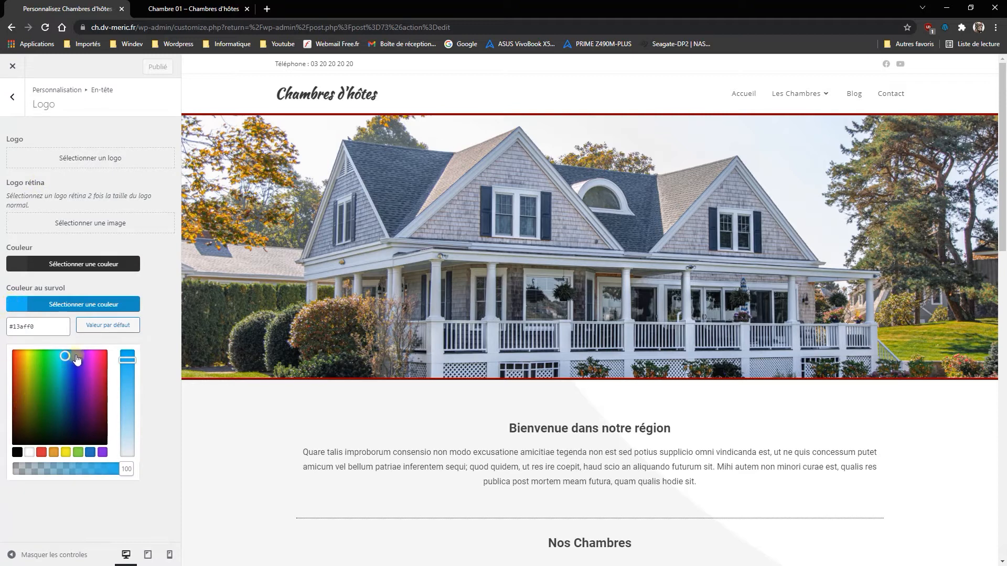
pyautogui.moveTo(23, 367)
pyautogui.mouseDown()
pyautogui.moveTo(4, 360)
pyautogui.moveTo(6, 385)
pyautogui.mouseUp()
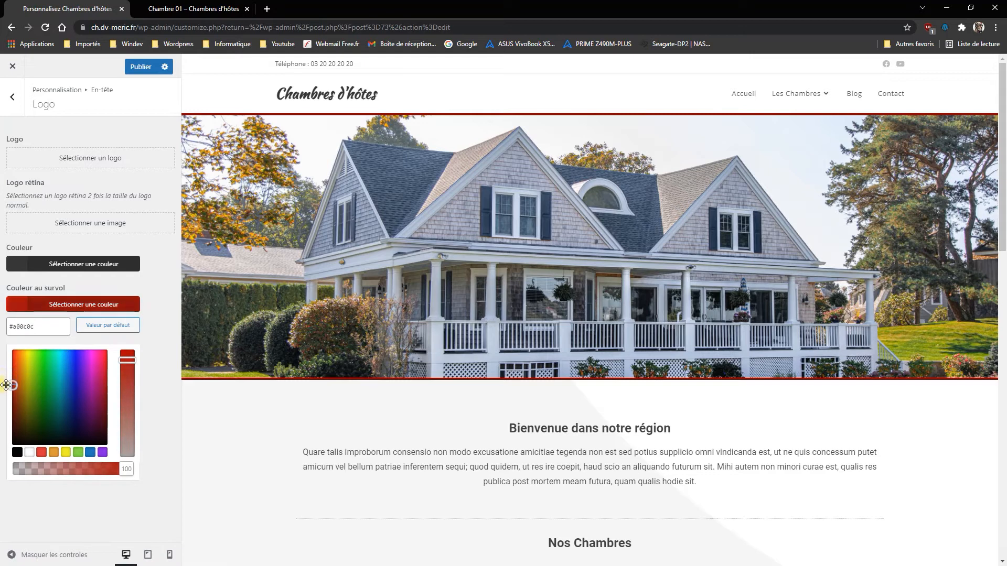
pyautogui.click(17, 304)
pyautogui.moveTo(12, 392); pyautogui.dragTo(12, 393)
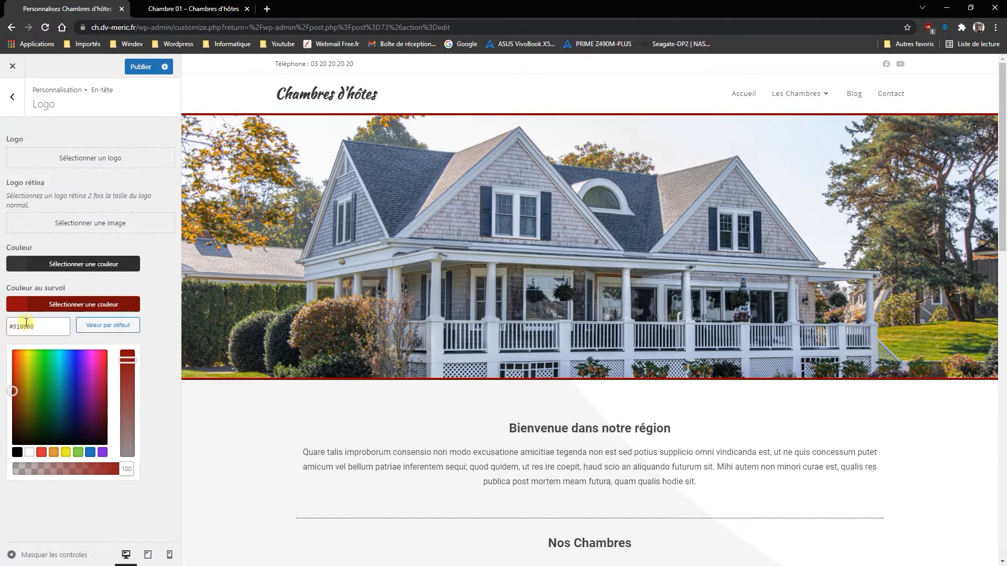
# - Sample the dark red line below the page header with the colour picker and copy its hex code #890505
pyautogui.click(16, 305)
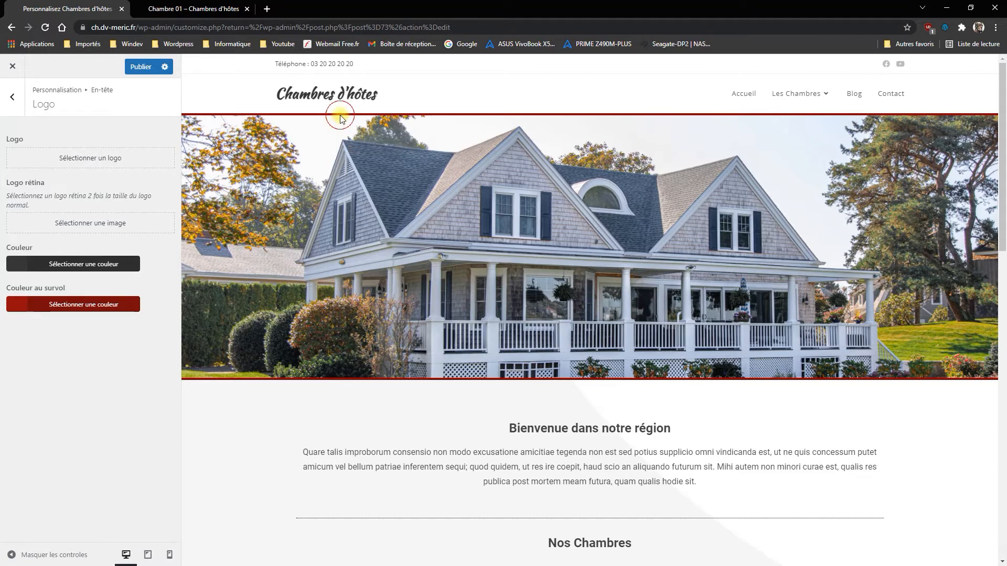
pyautogui.click(63, 307)
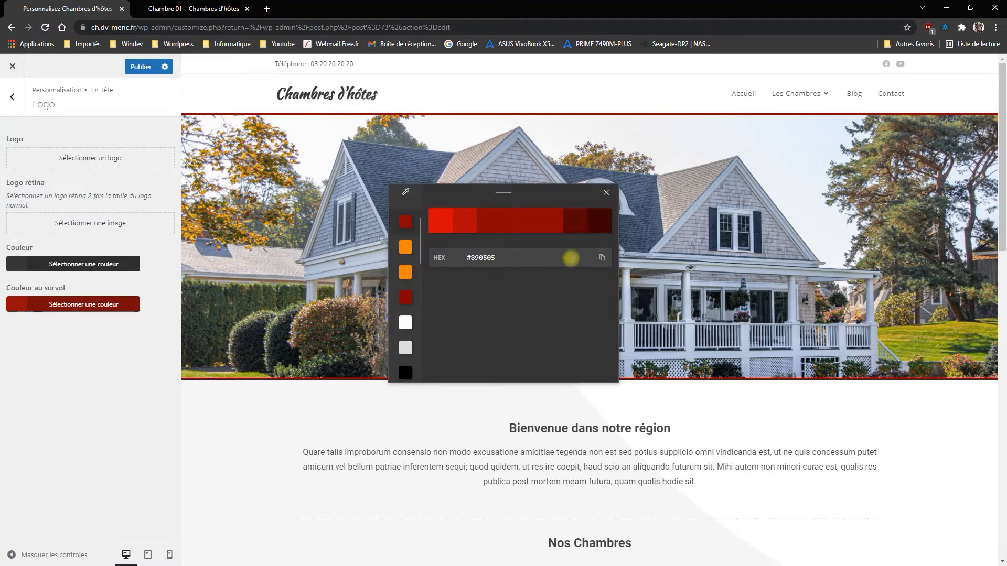
pyautogui.click(601, 258)
pyautogui.click(606, 194)
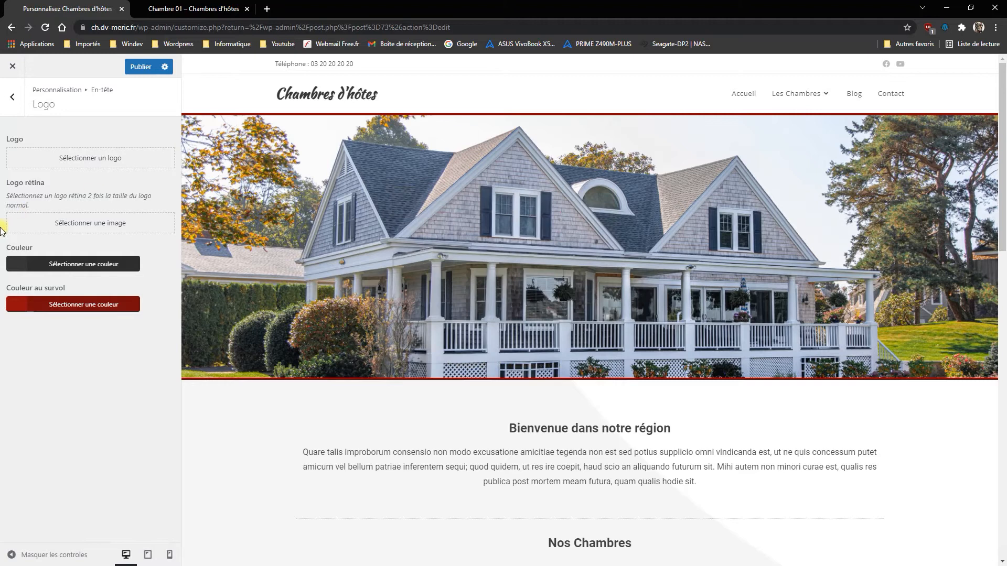
# - Set the logo's hover colour to #890505 and publish the change
pyautogui.click(29, 307)
pyautogui.doubleClick(28, 327)
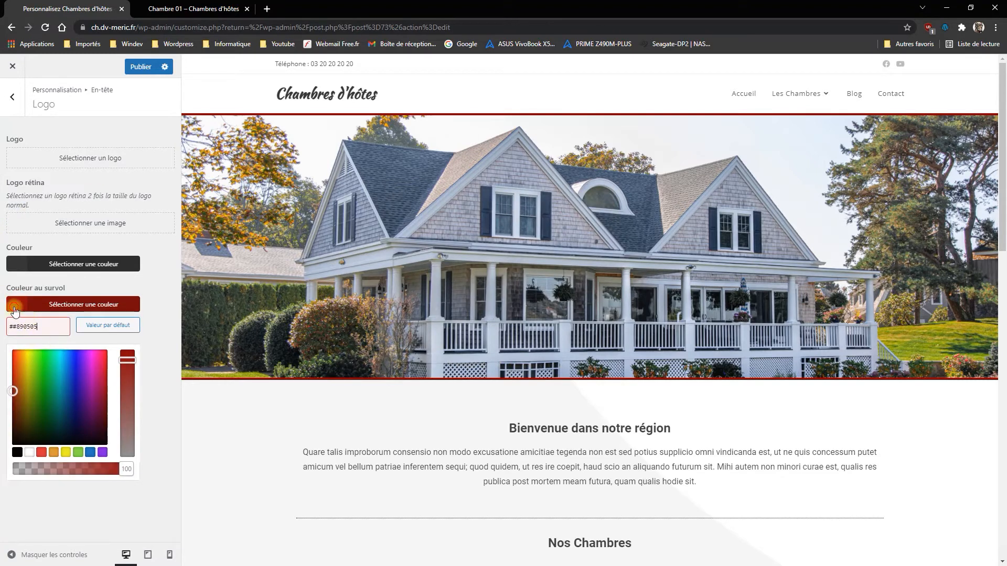
pyautogui.click(15, 307)
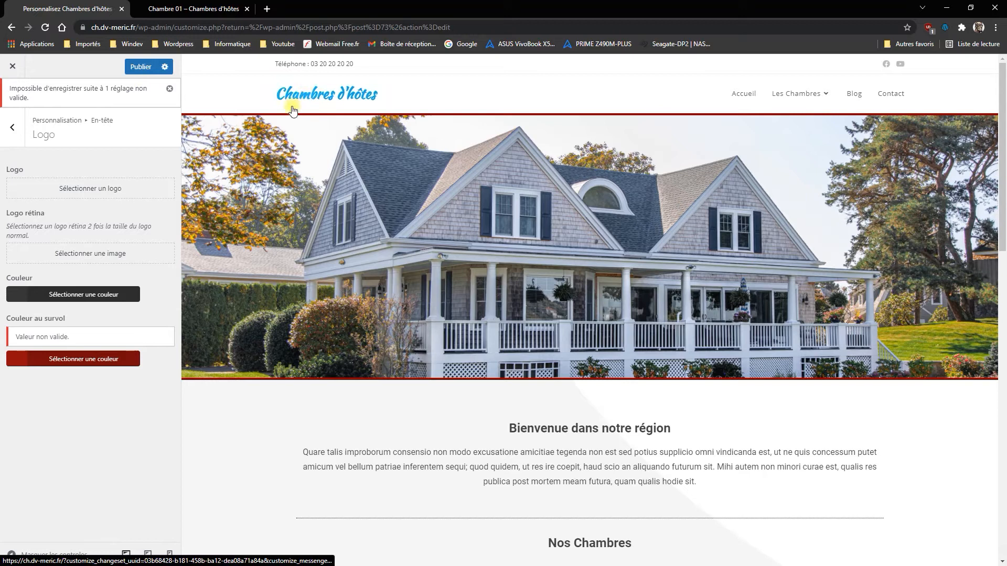
pyautogui.click(17, 362)
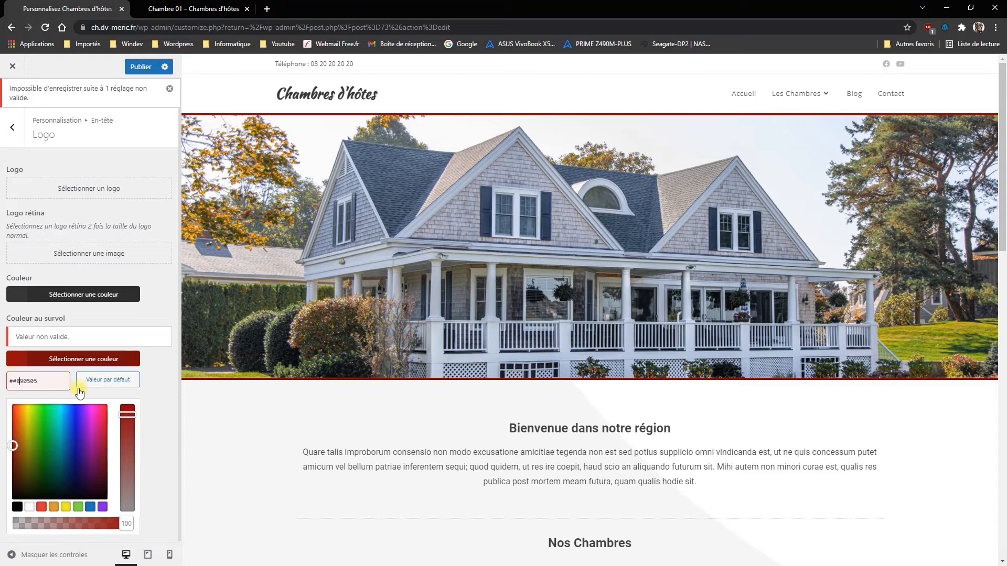
pyautogui.click(21, 361)
pyautogui.click(140, 67)
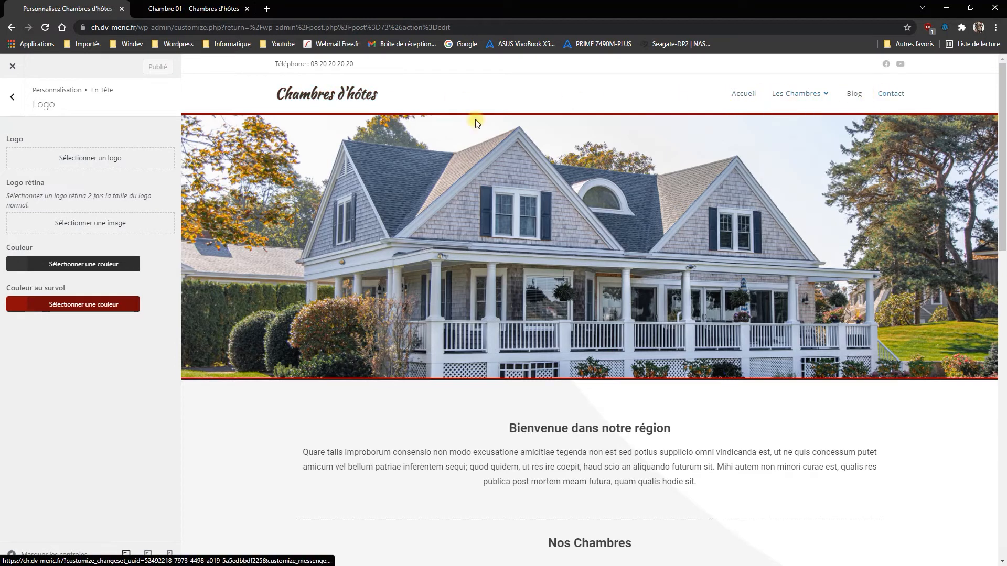
# - Open the header's menu settings and set the main menu's link hover colour to #890505
pyautogui.click(14, 110)
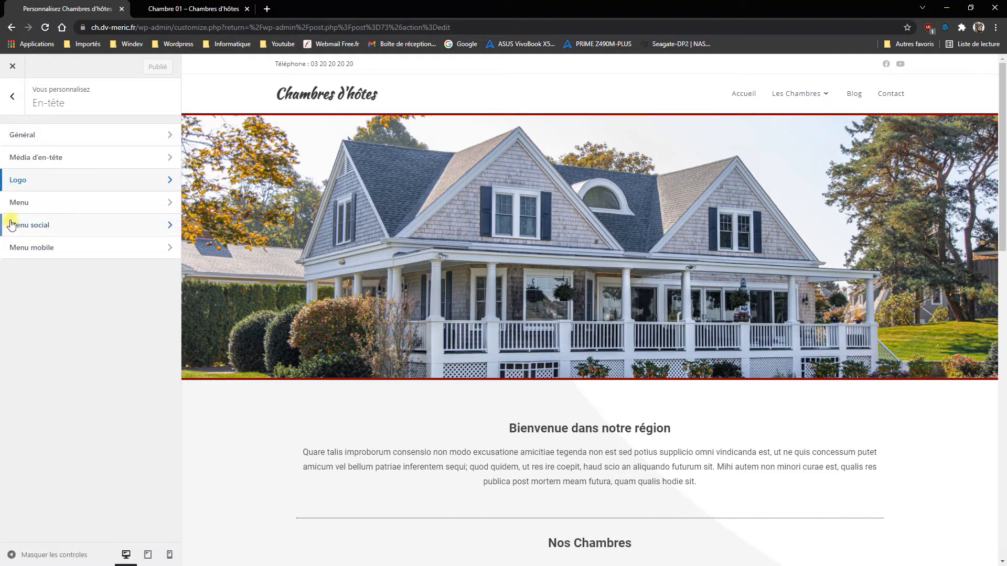
pyautogui.click(21, 204)
pyautogui.scroll(-3, 59, 417)
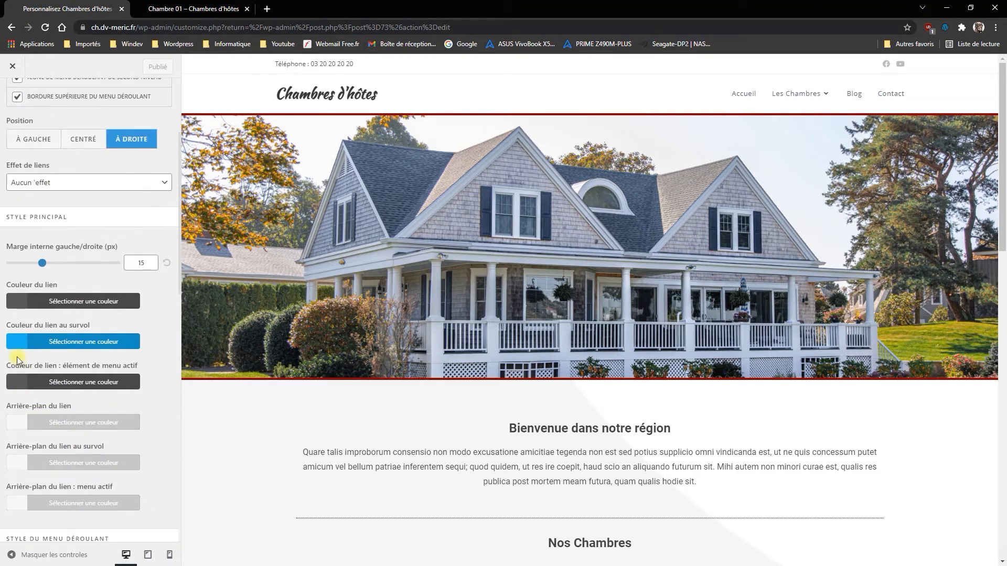
pyautogui.click(14, 342)
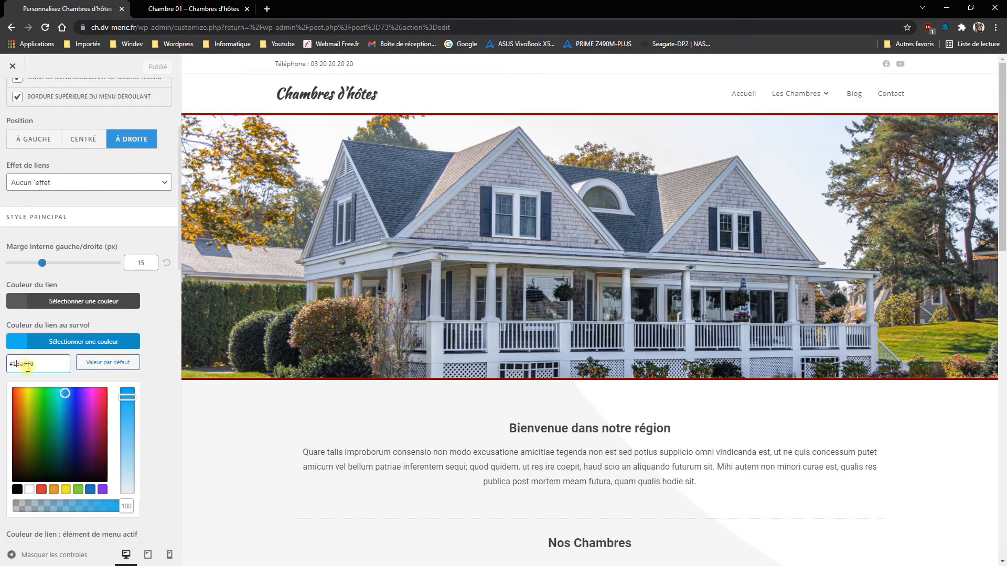
pyautogui.click(3, 369)
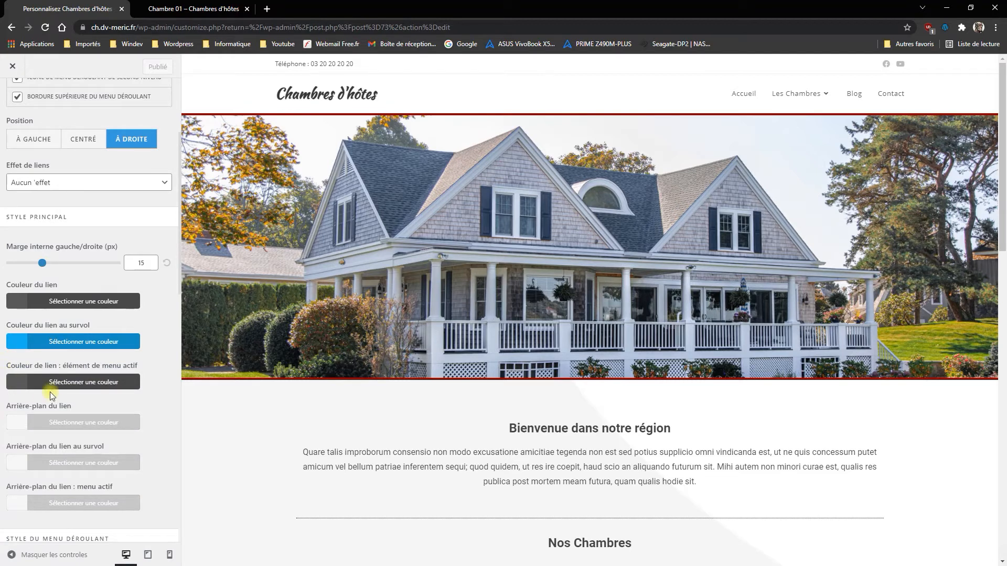
pyautogui.click(16, 342)
pyautogui.click(38, 362)
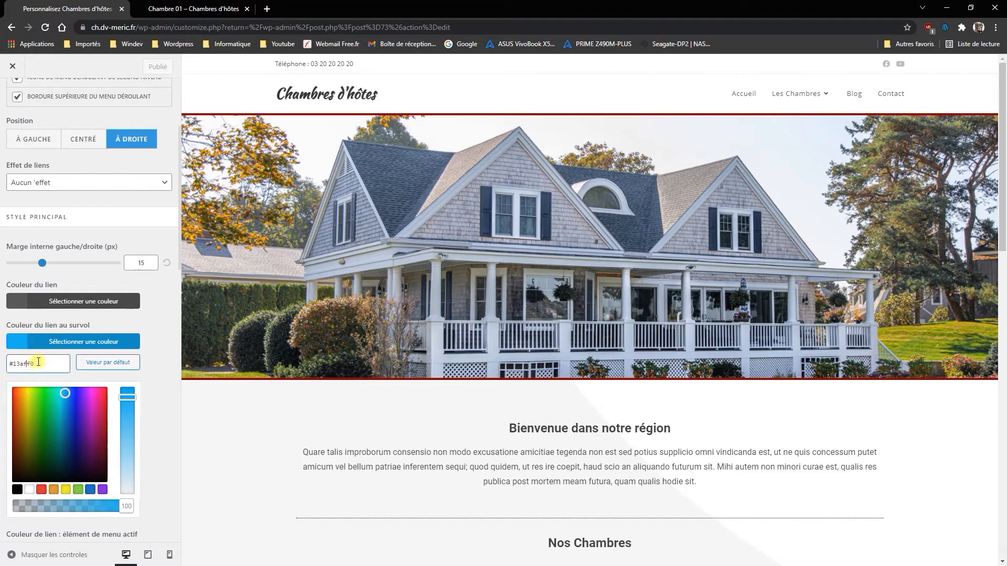
pyautogui.click(2, 366)
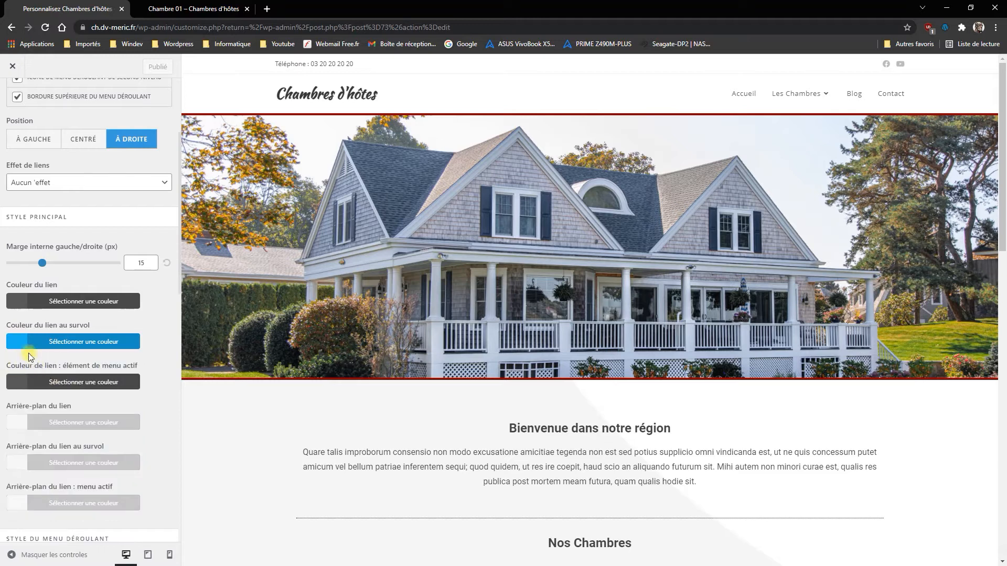
pyautogui.click(29, 346)
pyautogui.moveTo(50, 365); pyautogui.dragTo(6, 370)
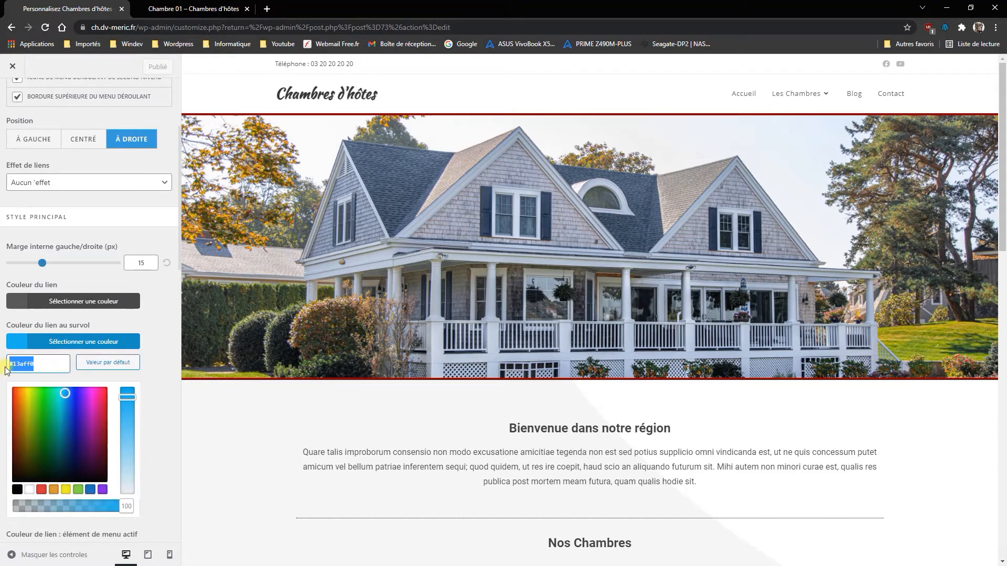
pyautogui.write('#890505')
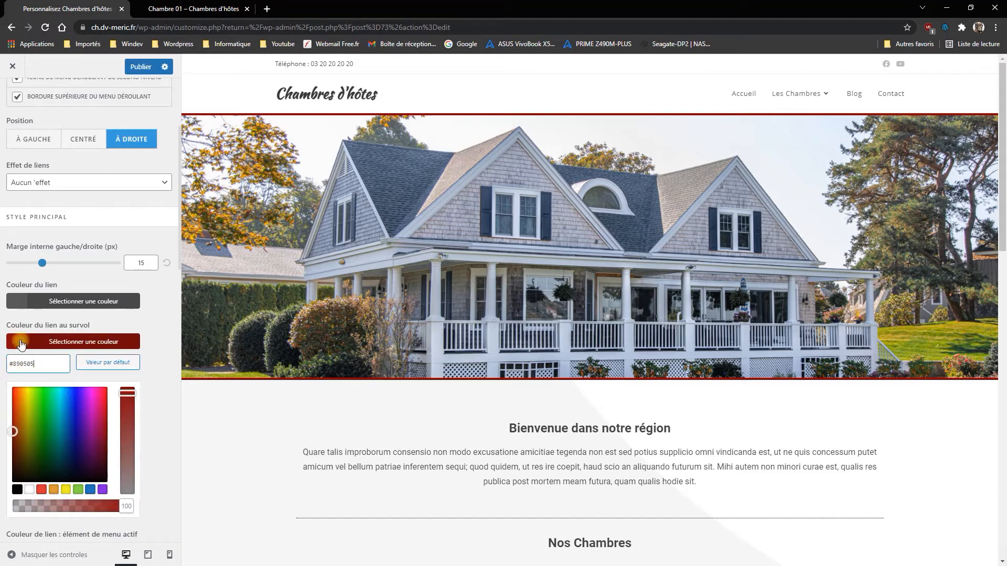
pyautogui.click(21, 345)
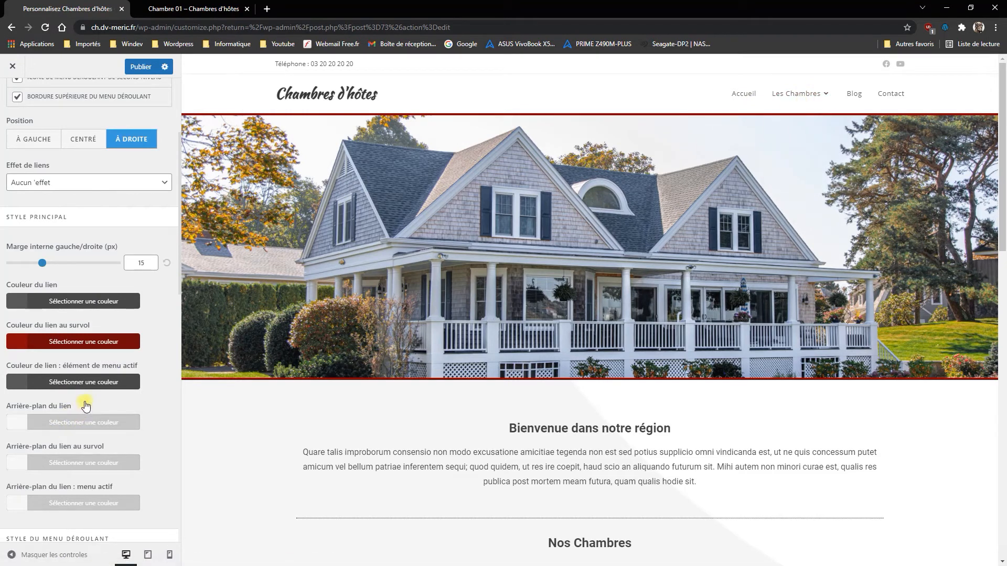
# - Try the "Souligner de la gauche" link effect on the header menu and restore the effect to none
pyautogui.scroll(-6, 85, 405)
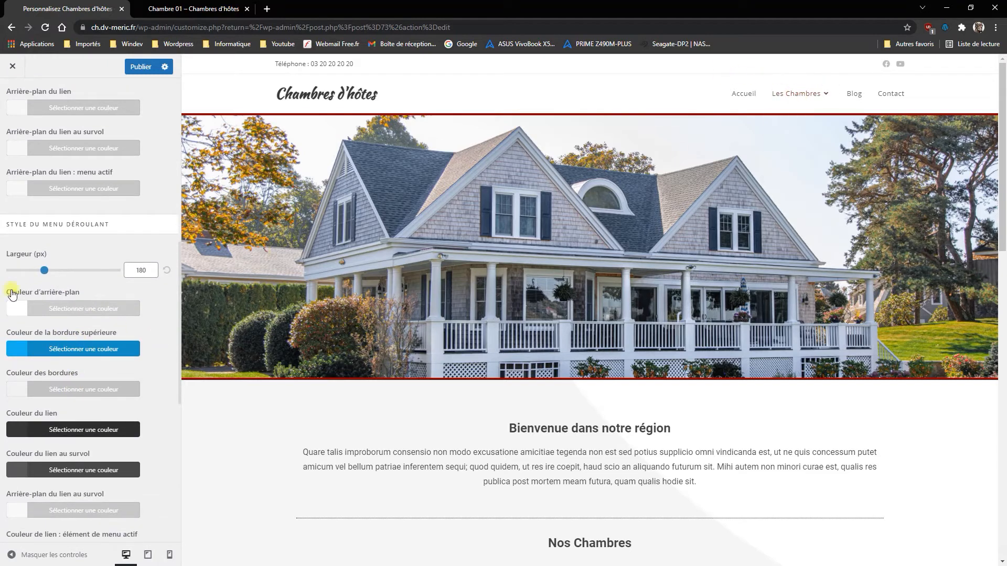
pyautogui.scroll(7, 68, 320)
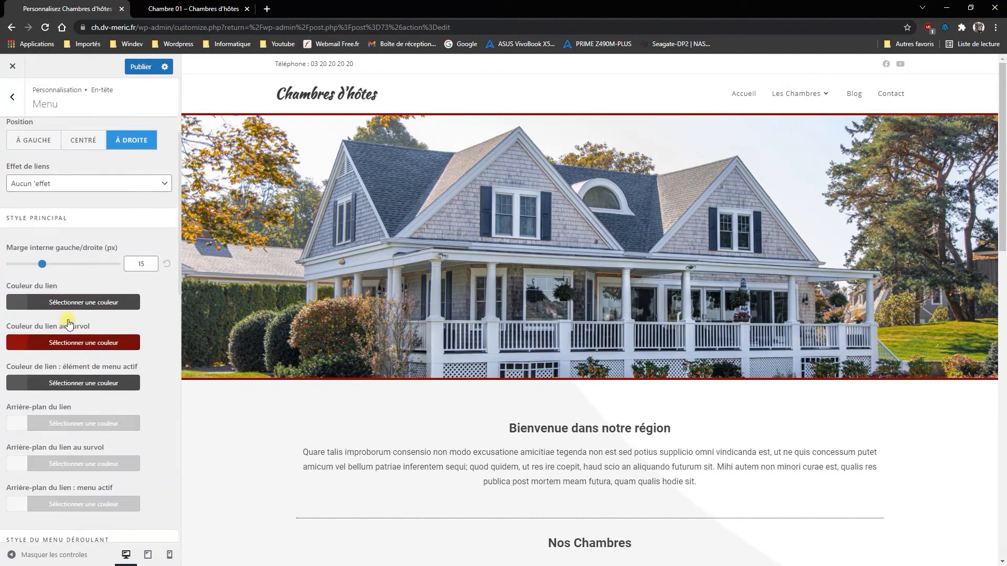
pyautogui.click(93, 235)
pyautogui.click(55, 260)
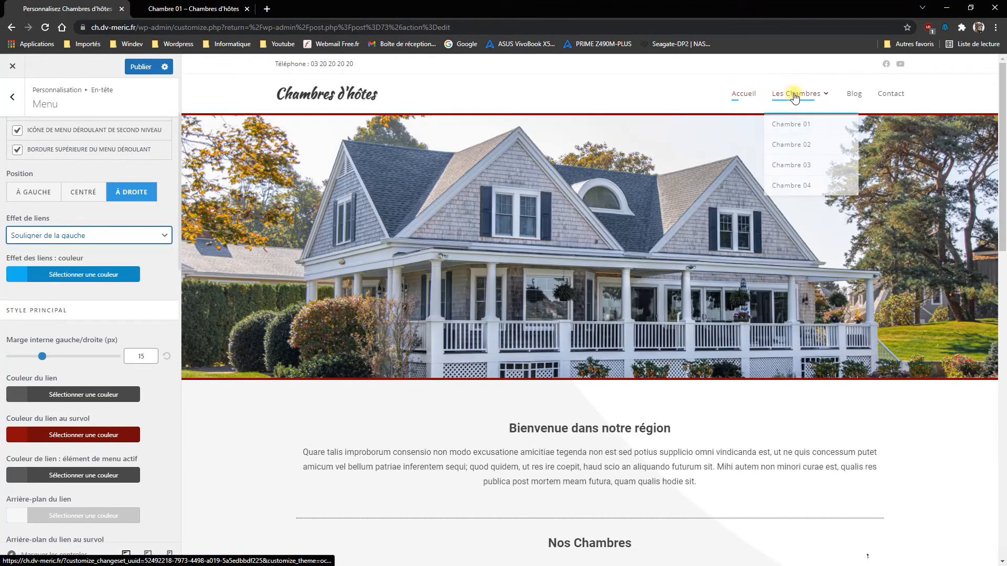
pyautogui.click(76, 246)
pyautogui.click(47, 247)
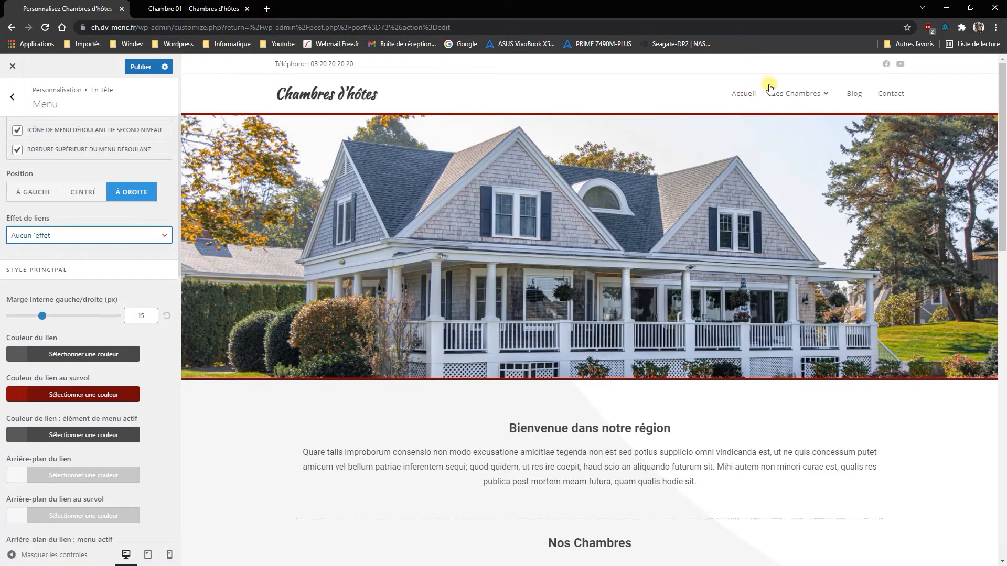
# - Set the dropdown menu's top border colour to orange #ff7a14 and publish the changes
pyautogui.moveTo(791, 116)
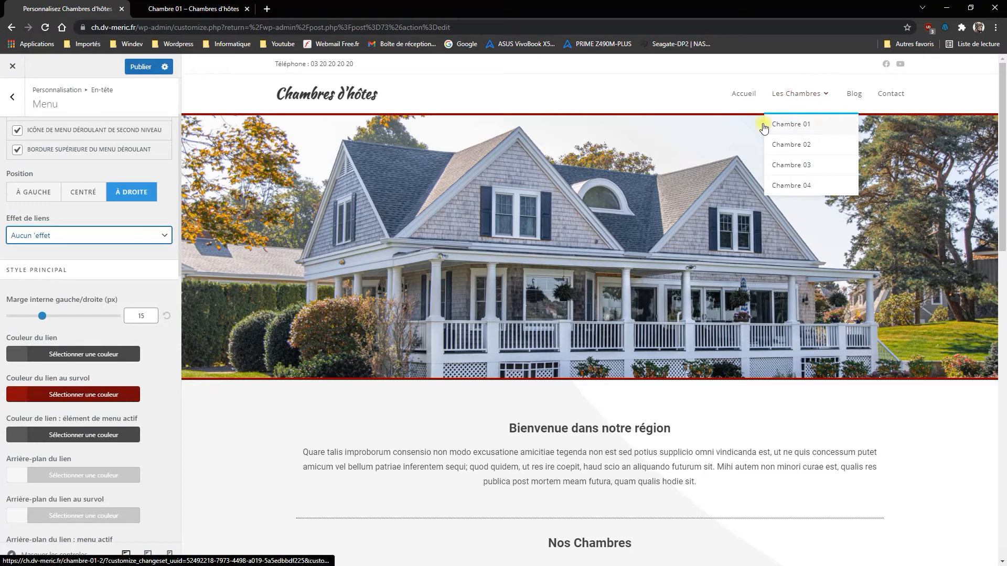
pyautogui.scroll(-6, 81, 271)
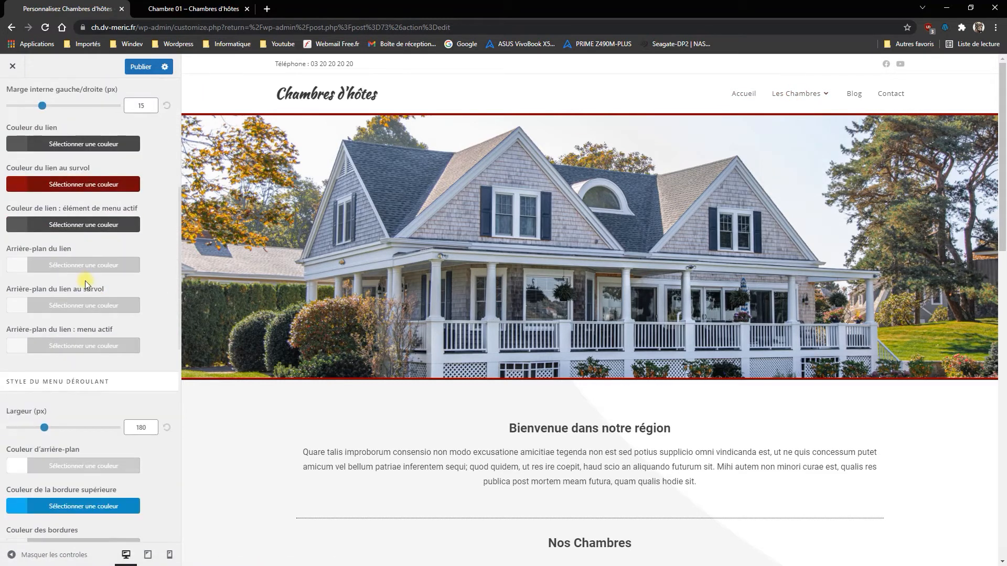
pyautogui.scroll(-2, 92, 291)
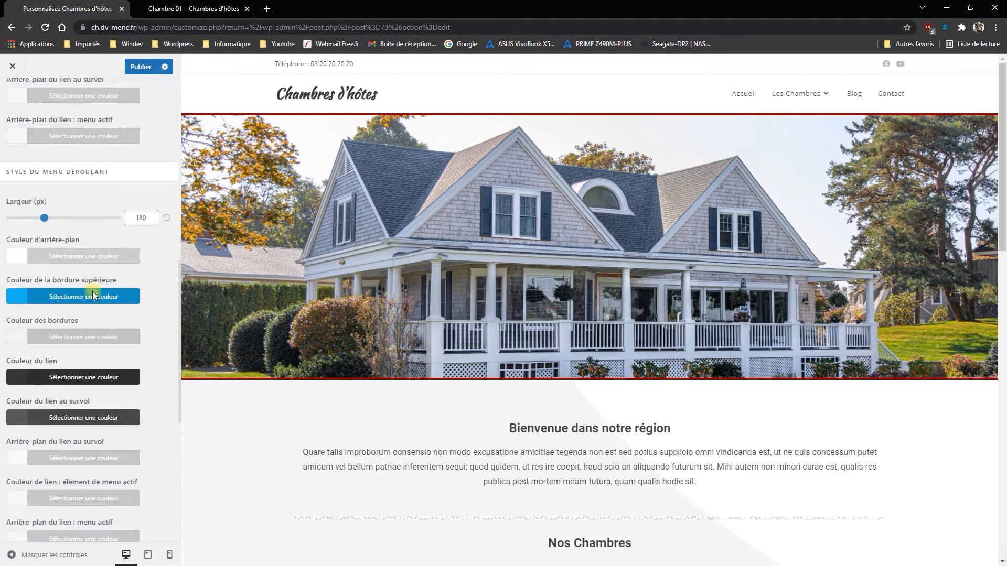
pyautogui.click(15, 297)
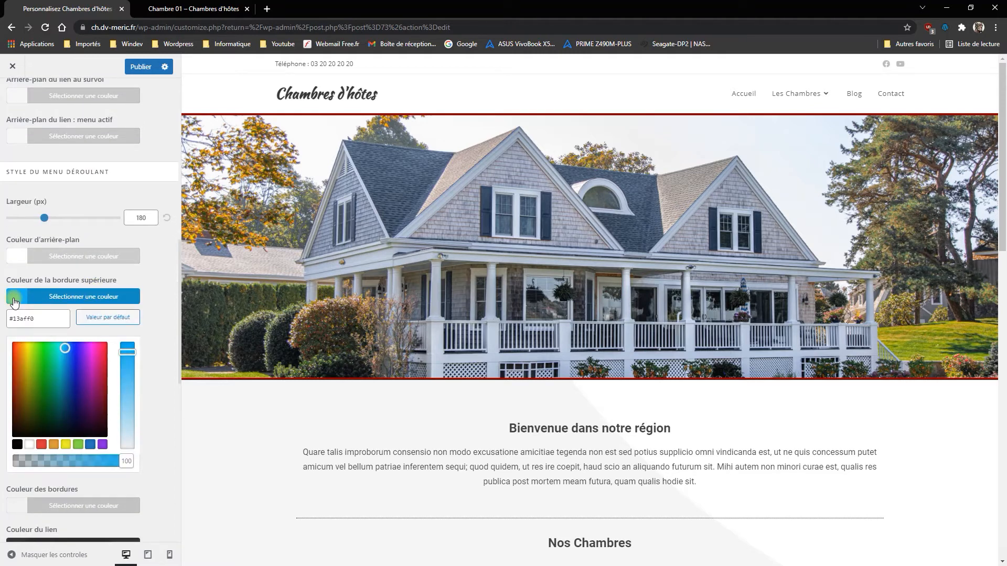
pyautogui.moveTo(39, 410); pyautogui.dragTo(18, 342)
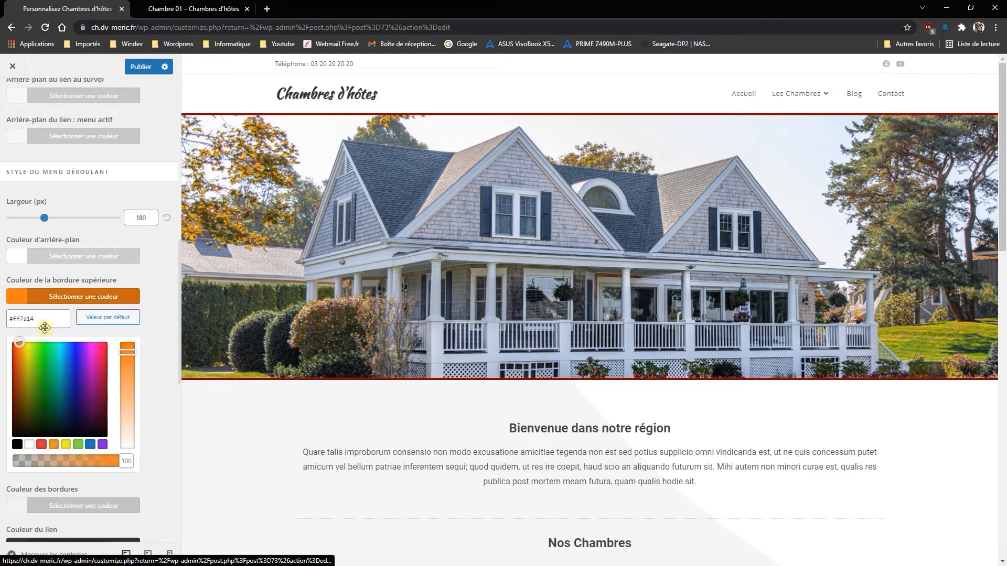
pyautogui.click(17, 297)
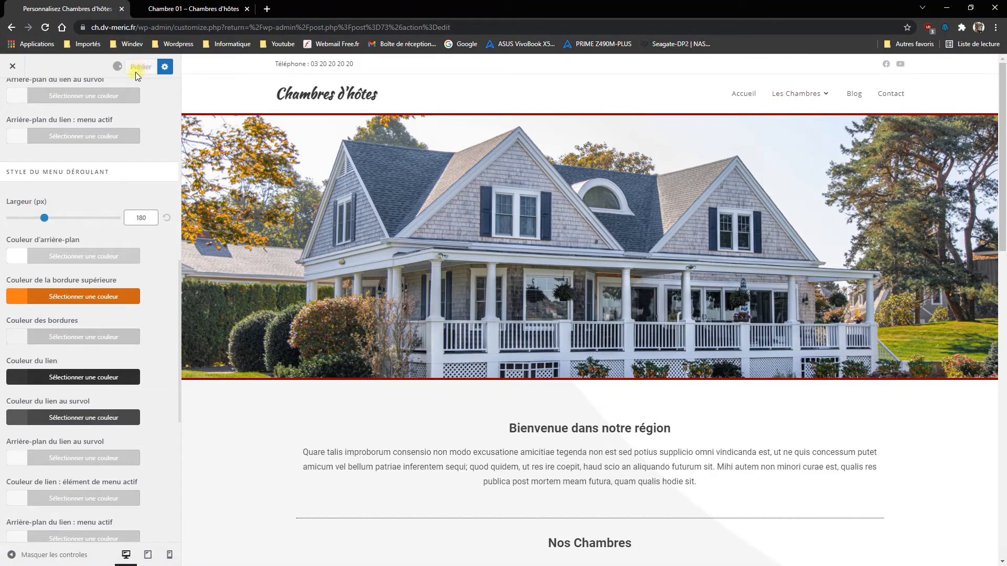
# - Sample the orange border of the photo gallery near the footer and copy its hex code #FF8705
pyautogui.scroll(-20, 228, 399)
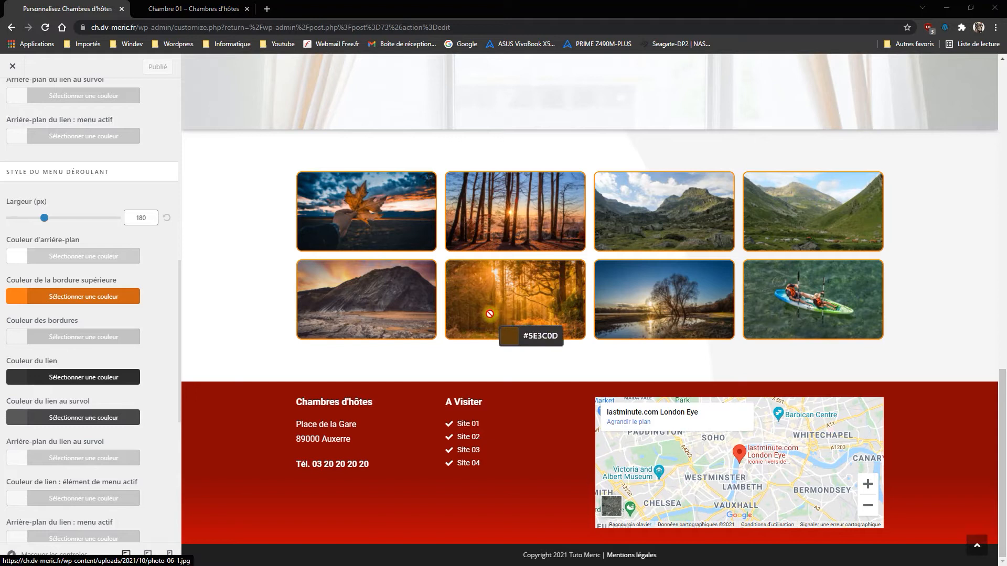
pyautogui.click(585, 271)
pyautogui.click(601, 257)
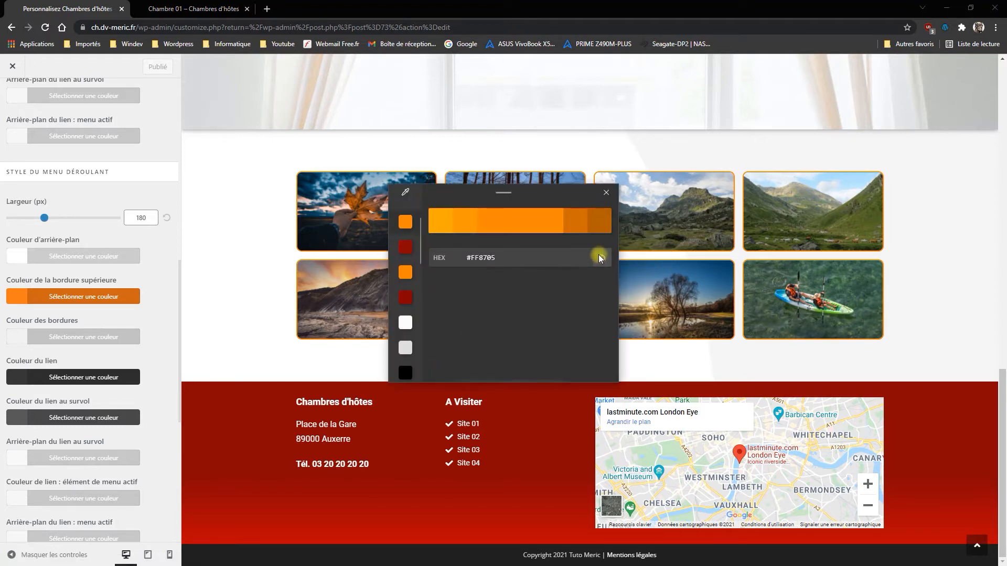
# - Replace the dropdown menu's top border colour with the sampled orange #ff8705
pyautogui.click(14, 296)
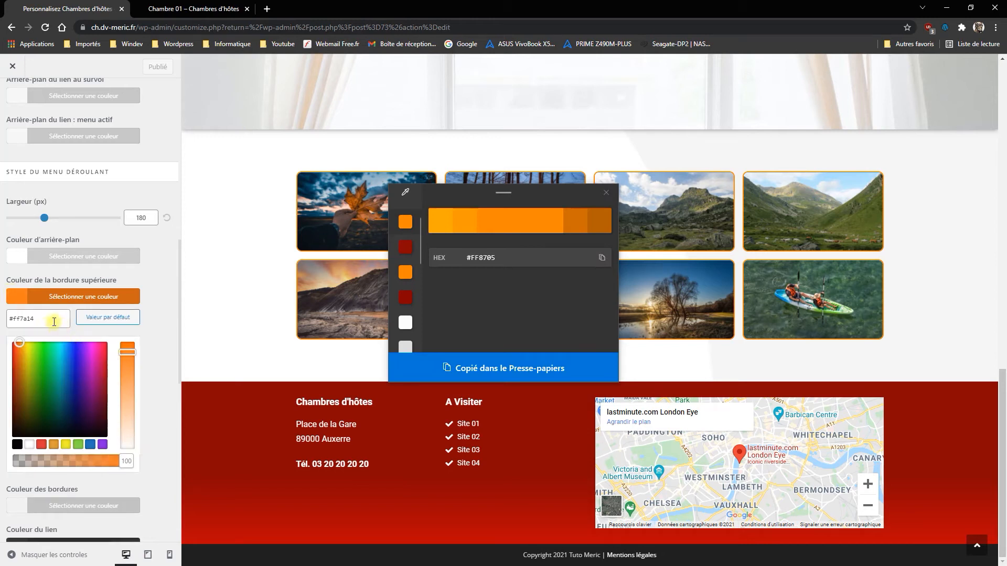
pyautogui.click(4, 322)
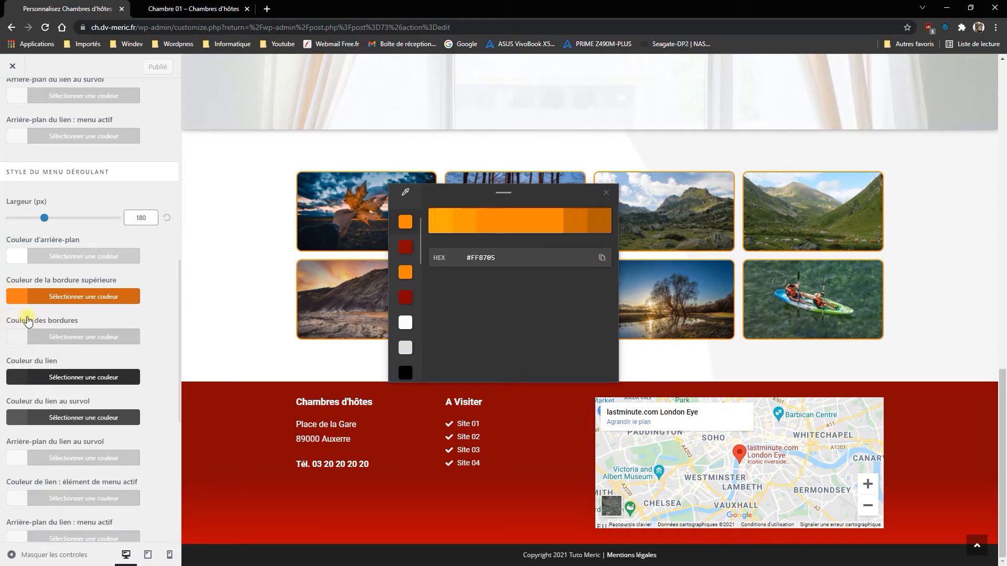
pyautogui.click(15, 297)
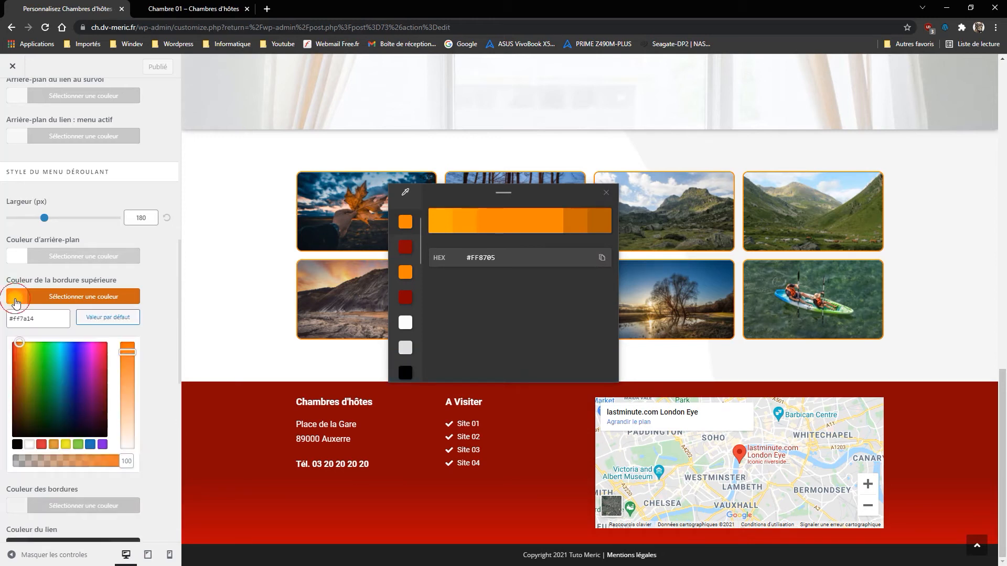
pyautogui.click(604, 194)
pyautogui.click(42, 317)
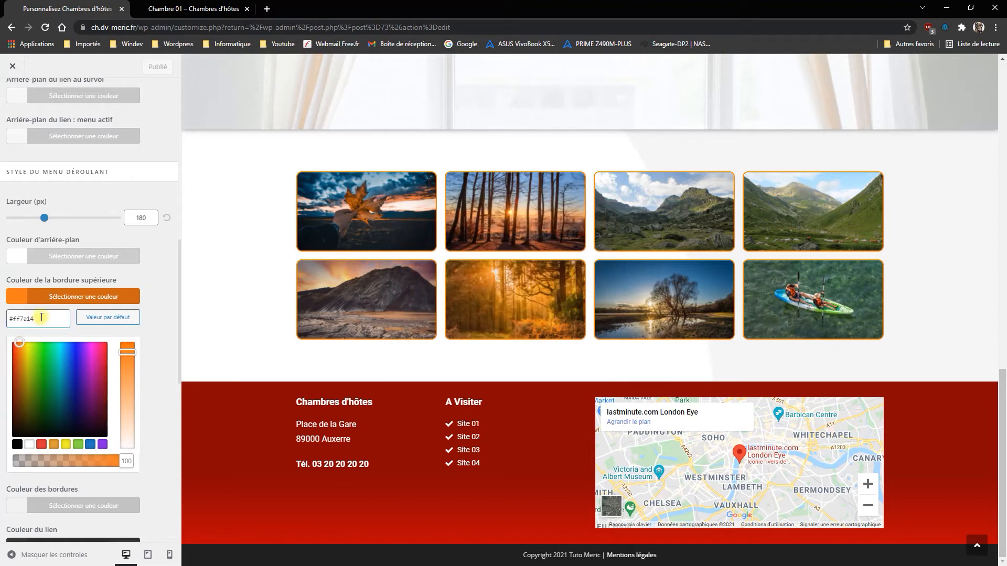
pyautogui.hotkey('ctrl', 'v')
pyautogui.moveTo(62, 320); pyautogui.dragTo(2, 318)
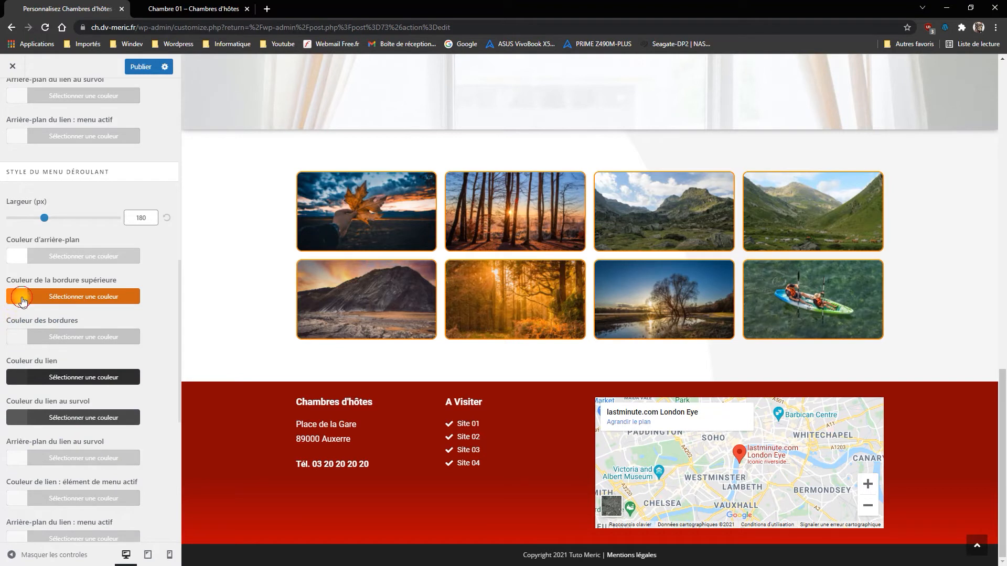
pyautogui.click(22, 299)
pyautogui.click(38, 319)
pyautogui.moveTo(65, 316); pyautogui.dragTo(3, 316)
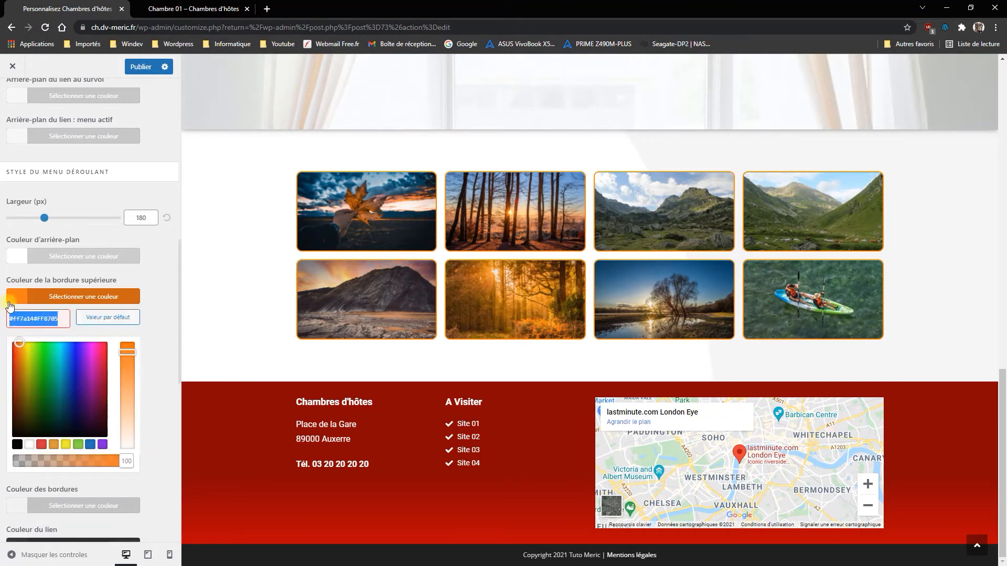
pyautogui.press('BackSpace')
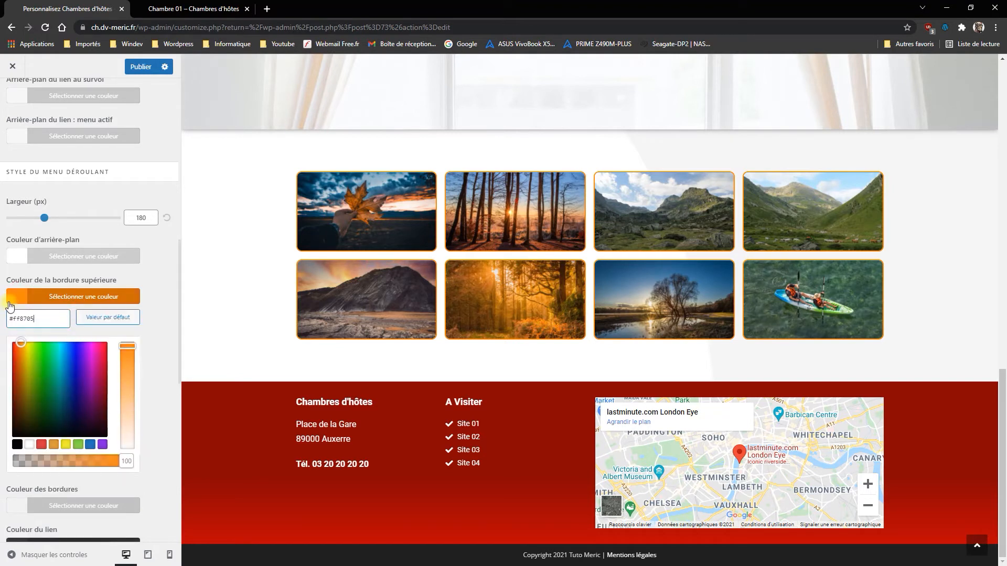
# - Publish the new dropdown border colour and return to the header in the site preview
pyautogui.click(9, 302)
pyautogui.click(134, 66)
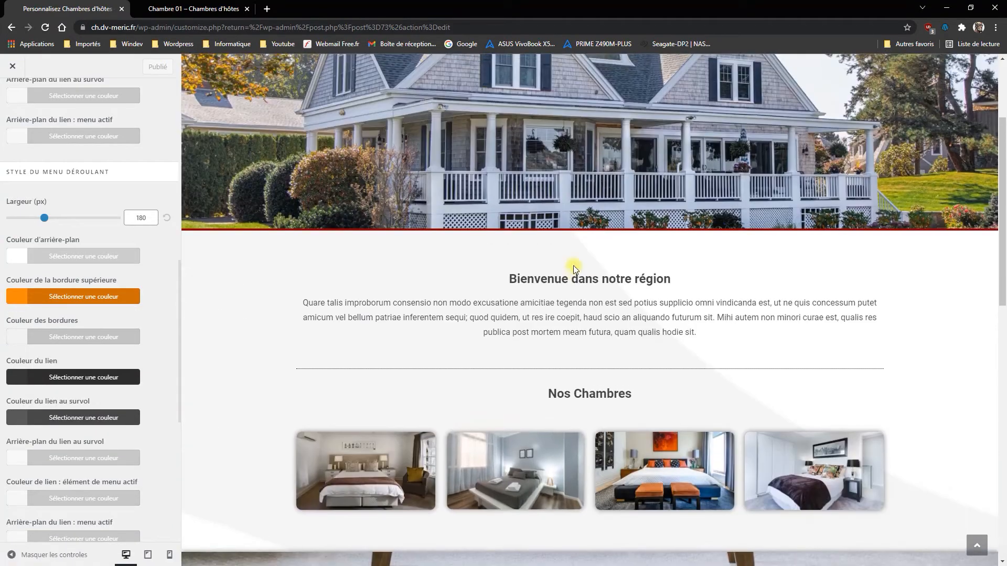
pyautogui.scroll(3, 574, 265)
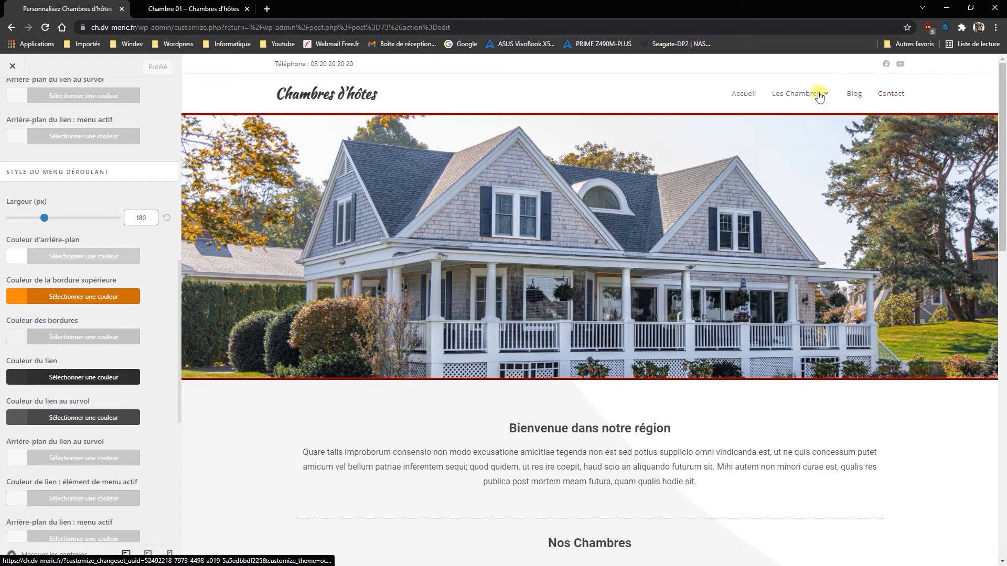
# - Set the main menu's font size to 16px in the typography settings
pyautogui.scroll(10, 33, 155)
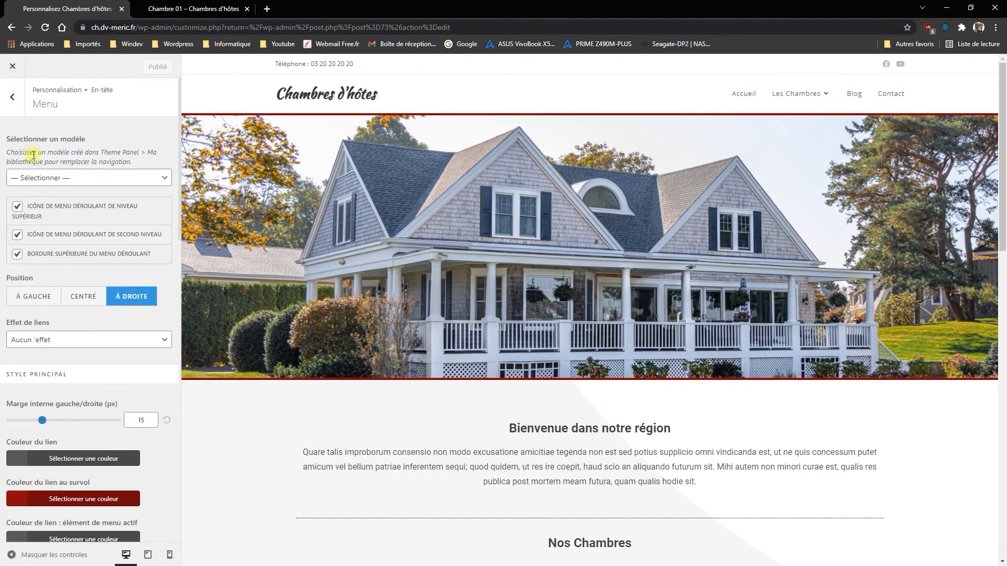
pyautogui.click(17, 107)
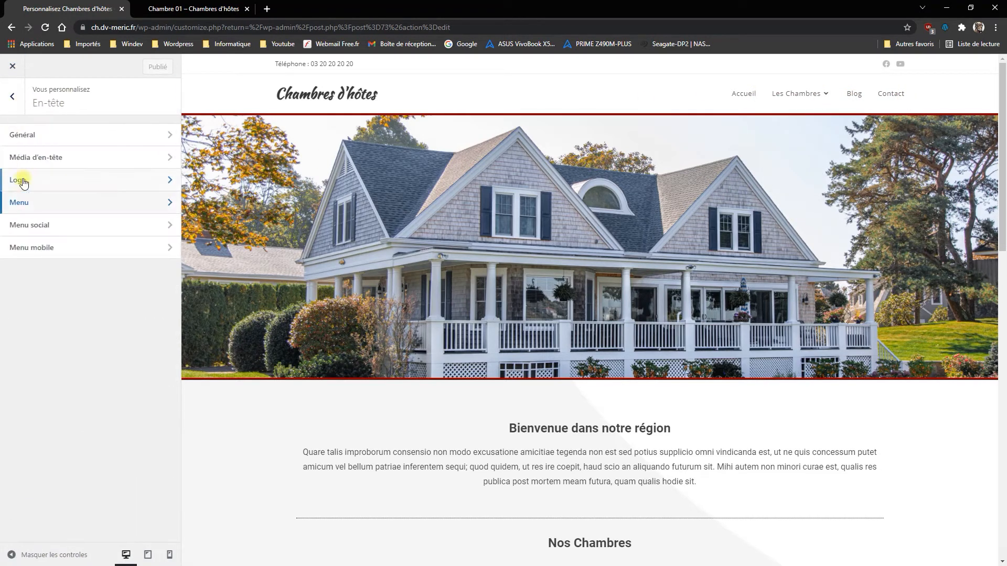
pyautogui.click(16, 104)
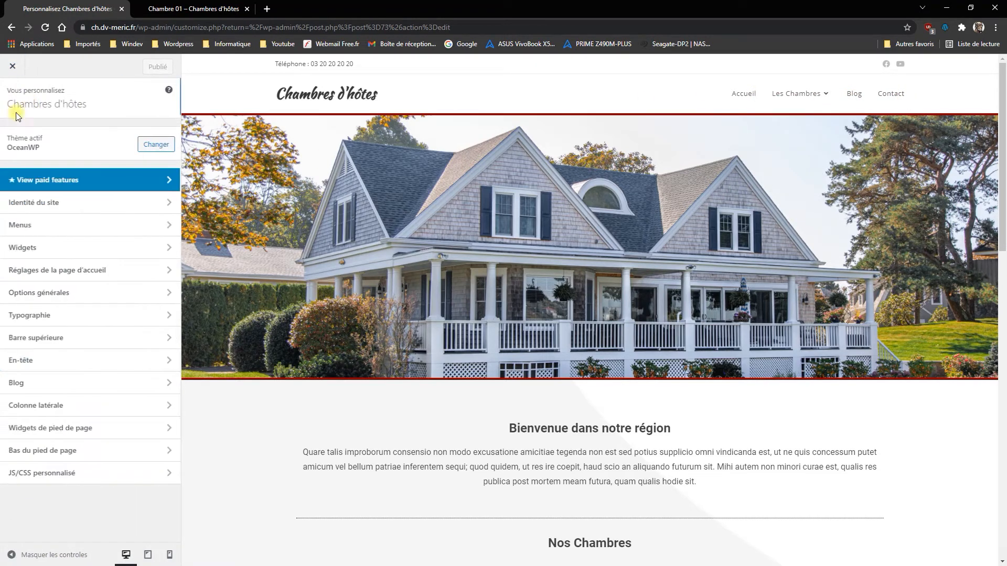
pyautogui.click(37, 316)
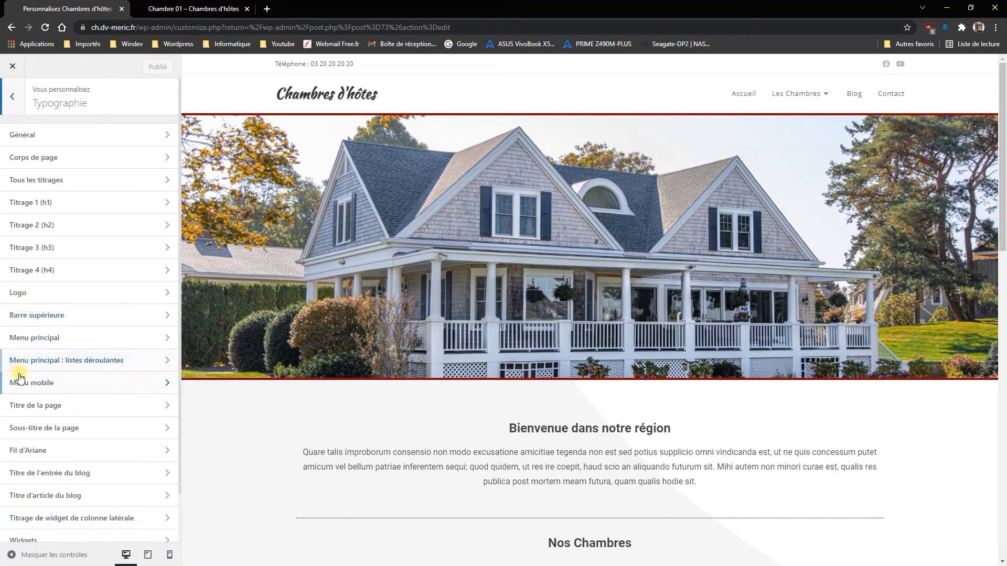
pyautogui.click(25, 339)
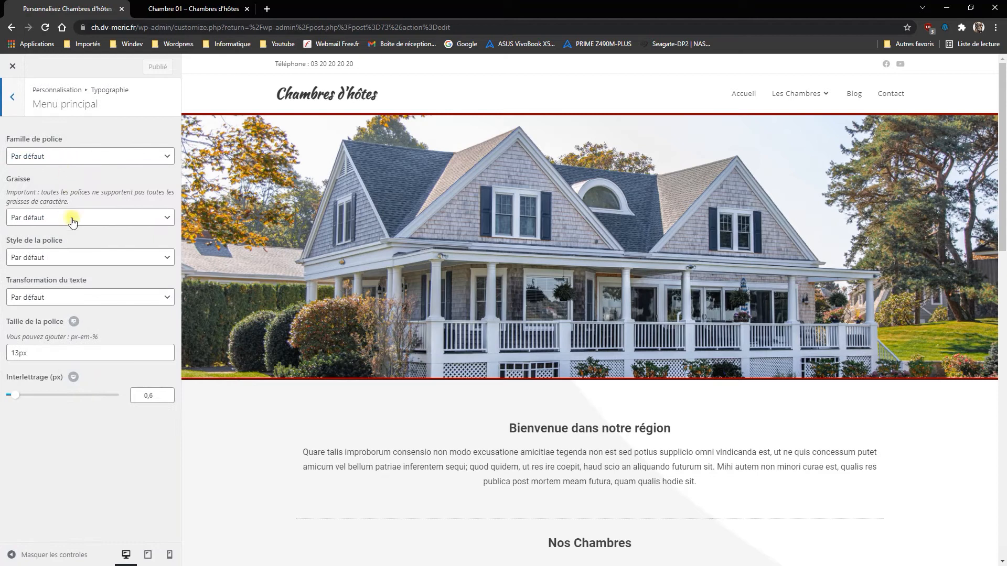
pyautogui.moveTo(19, 352); pyautogui.dragTo(4, 358)
pyautogui.write('16')
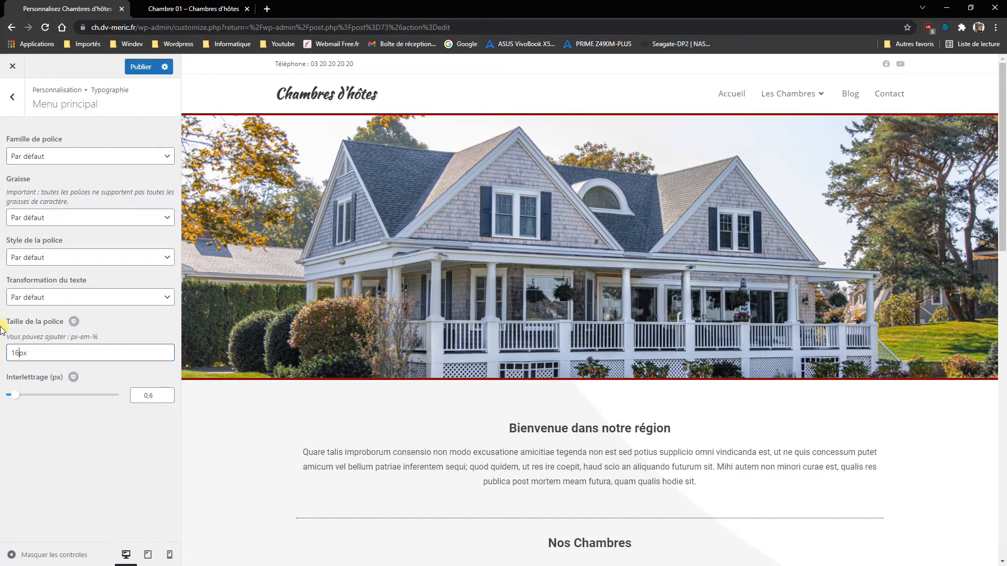
# - Set the main menu's font weight to "Semi-gras : 600" and publish the change
pyautogui.click(48, 261)
pyautogui.click(62, 230)
pyautogui.click(62, 217)
pyautogui.click(54, 294)
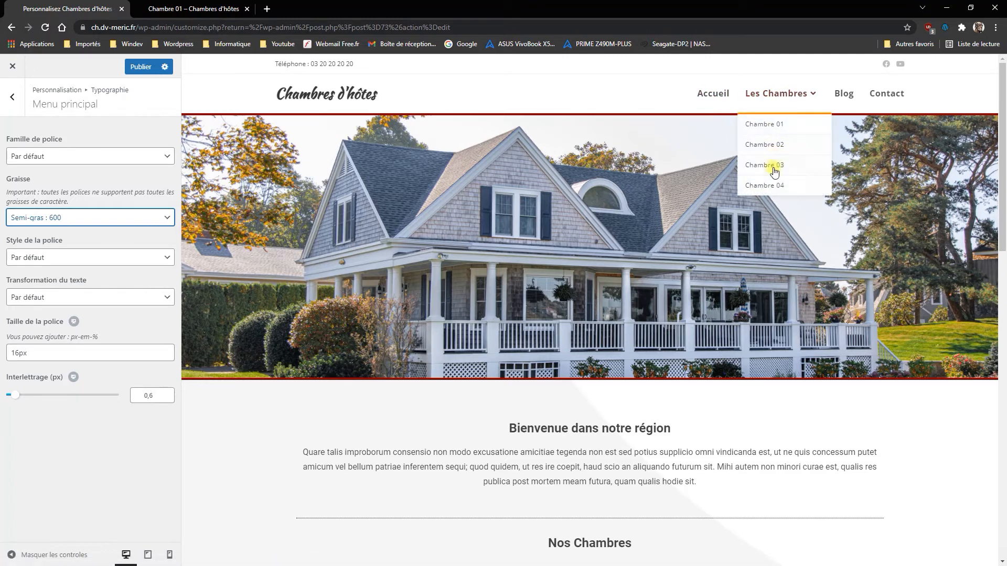
pyautogui.click(139, 71)
# - Set the font size of the main menu's dropdown lists to 14px in the typography settings
pyautogui.click(13, 97)
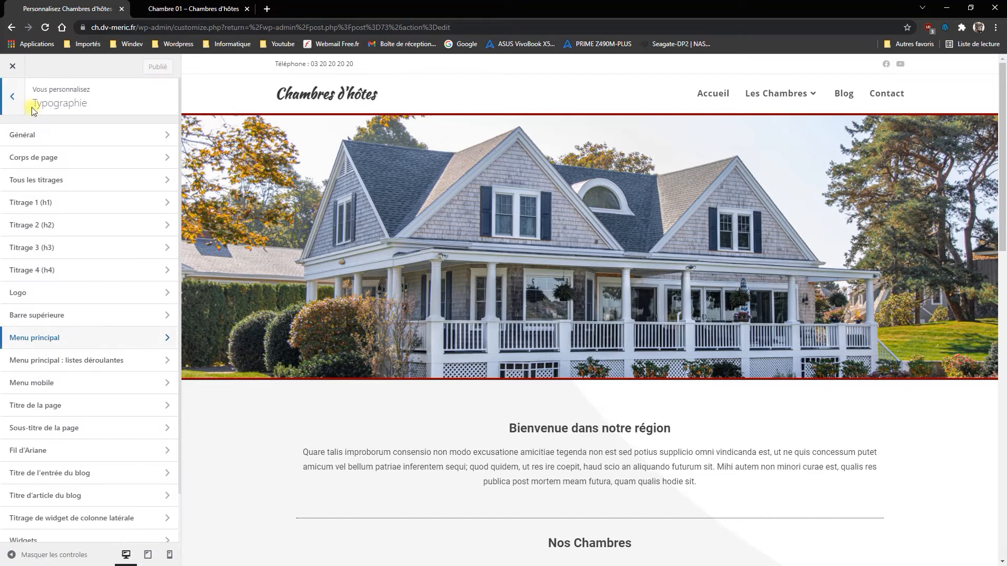
pyautogui.scroll(-1, 71, 202)
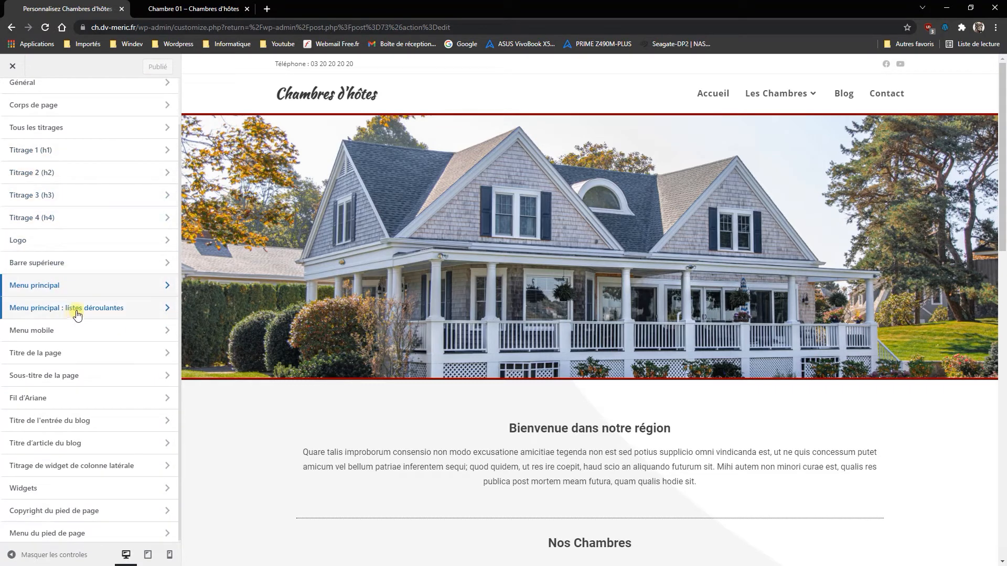
pyautogui.click(77, 311)
pyautogui.moveTo(21, 358); pyautogui.dragTo(1, 346)
pyautogui.write('14')
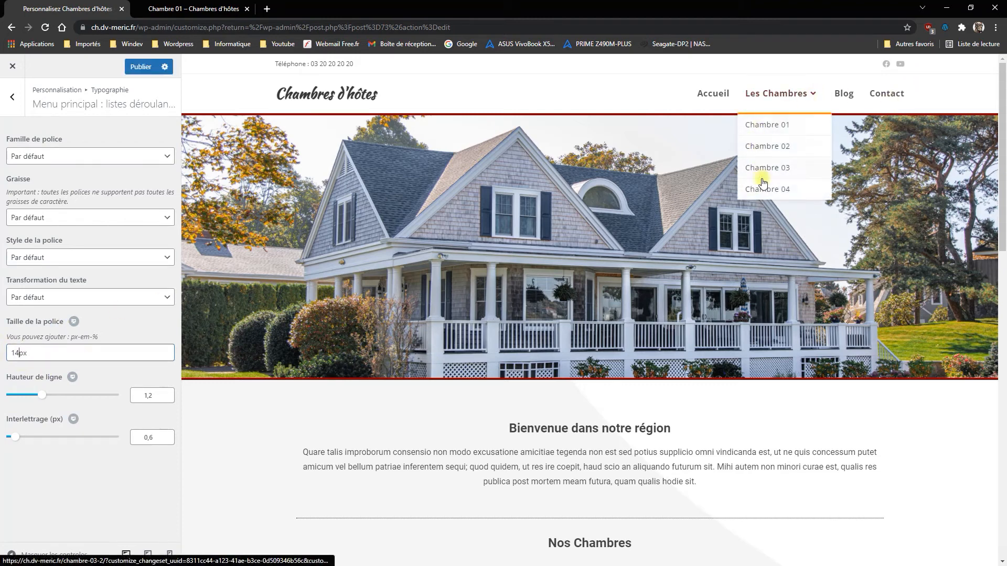
# - Set the dropdown lists' font weight to "Semi-gras : 600" and publish the change
pyautogui.click(45, 221)
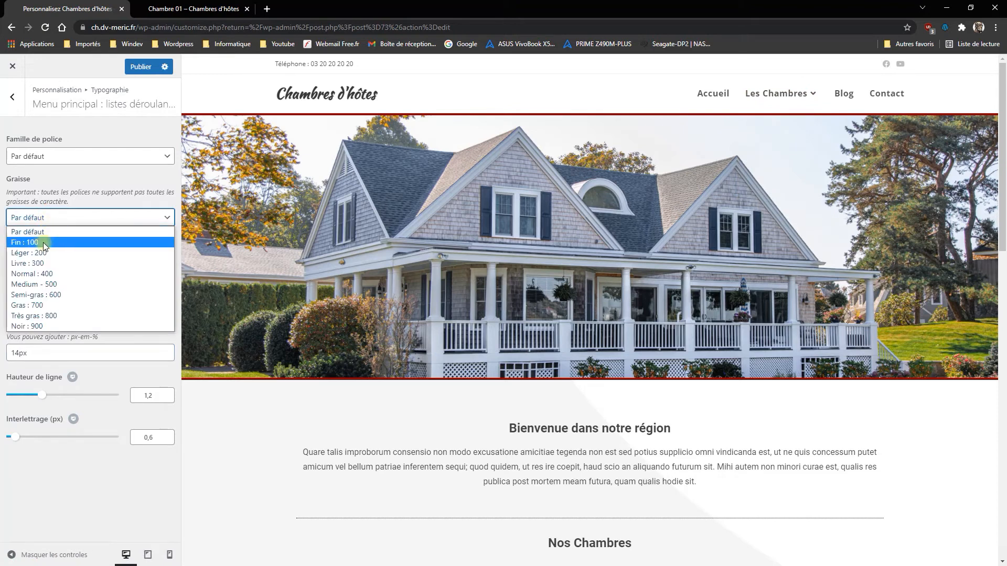
pyautogui.click(42, 286)
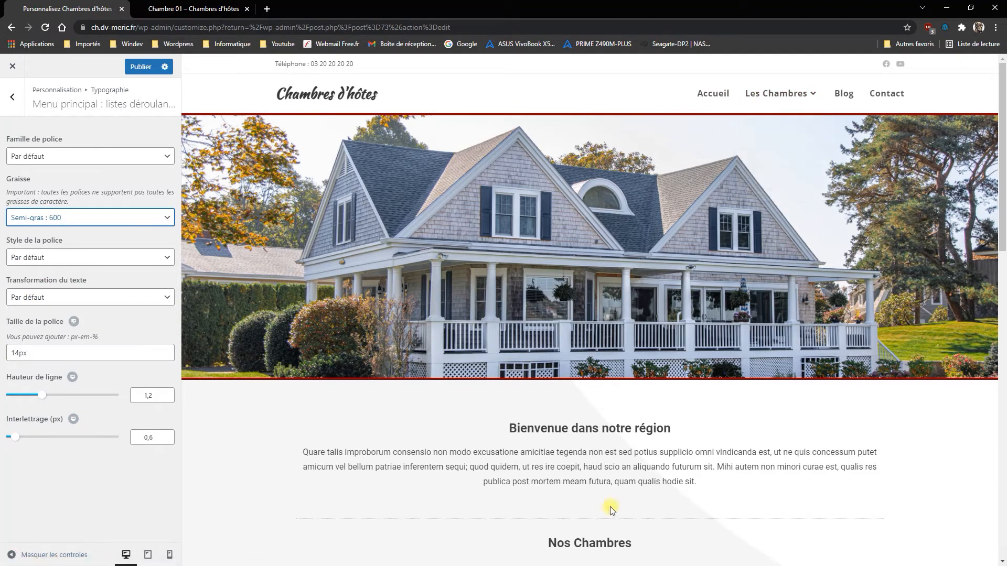
pyautogui.click(164, 67)
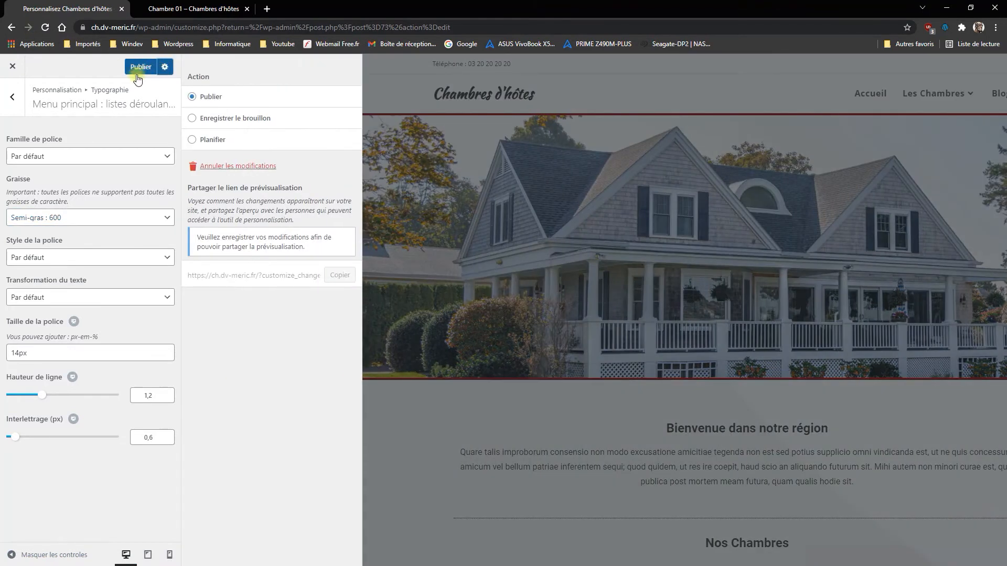
pyautogui.click(136, 67)
# - Exit the customizer and reload the live Chambre 01 page to check the published menu styling
pyautogui.click(12, 97)
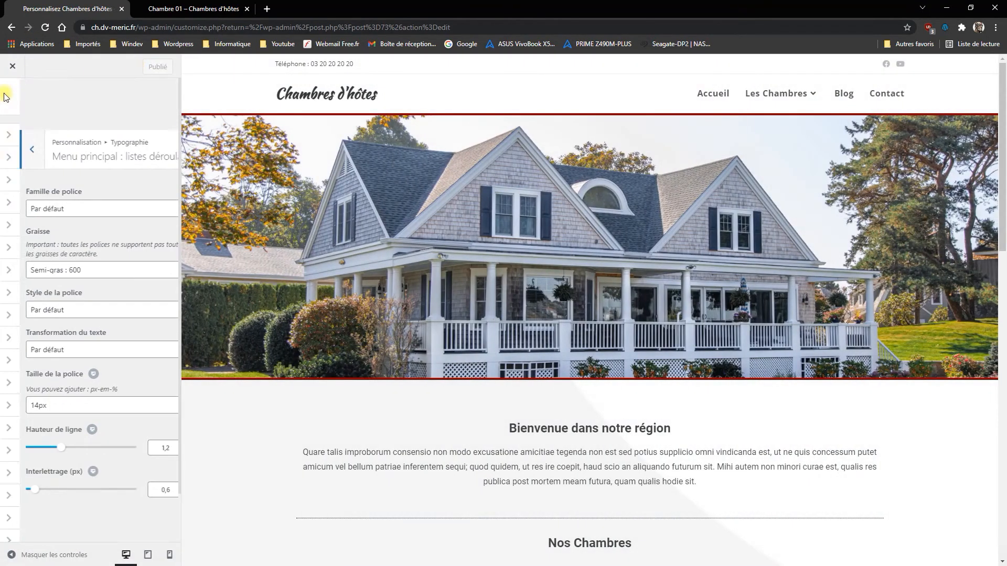
pyautogui.click(12, 66)
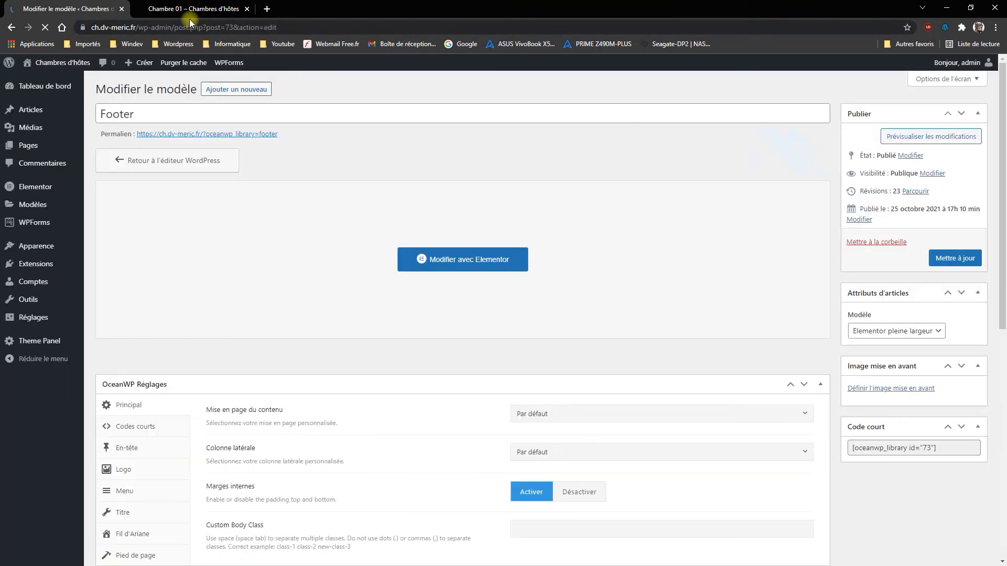
pyautogui.click(189, 9)
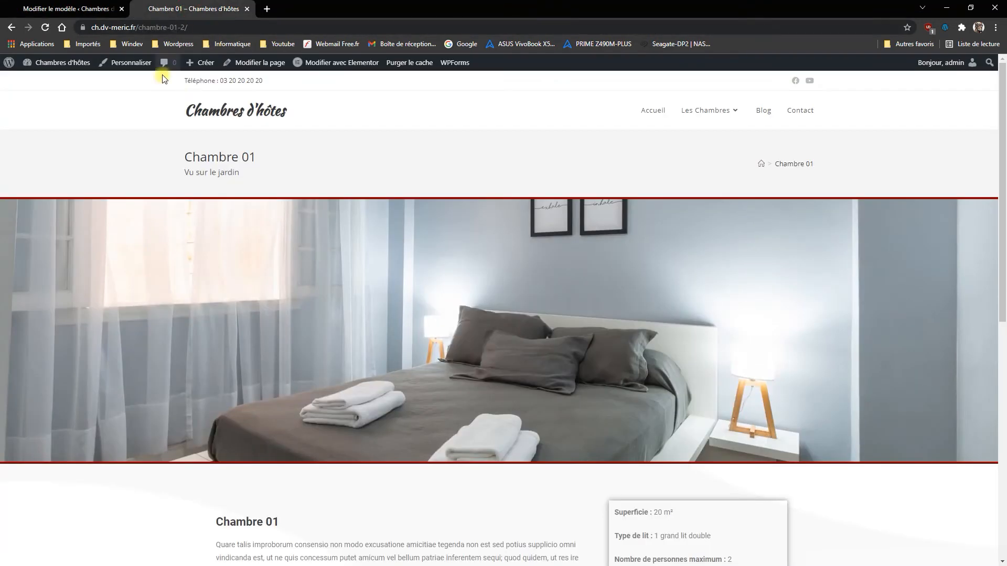
pyautogui.click(46, 28)
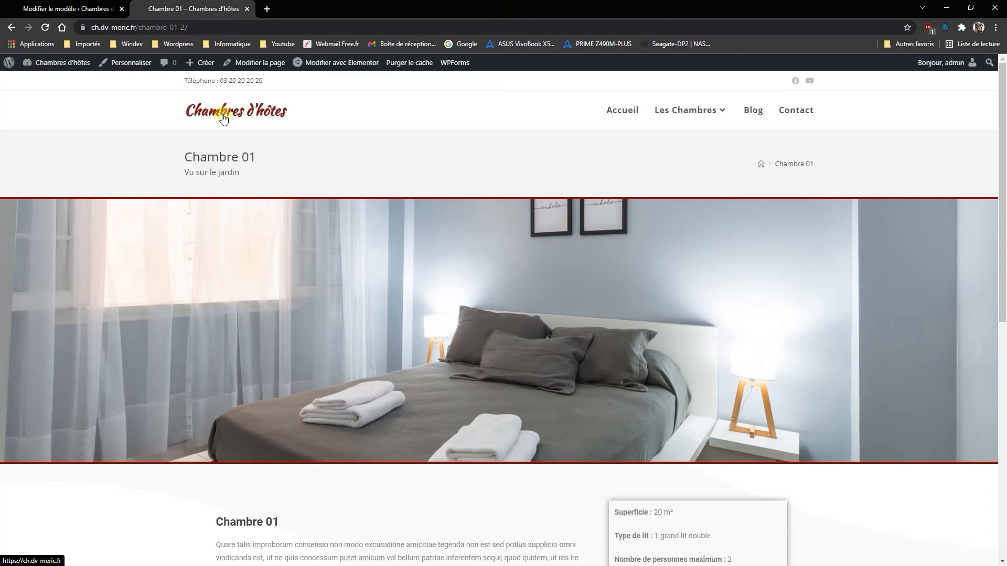
# - Open the Chambre 02 page and review its background, gallery, booking box and footer
pyautogui.moveTo(677, 112)
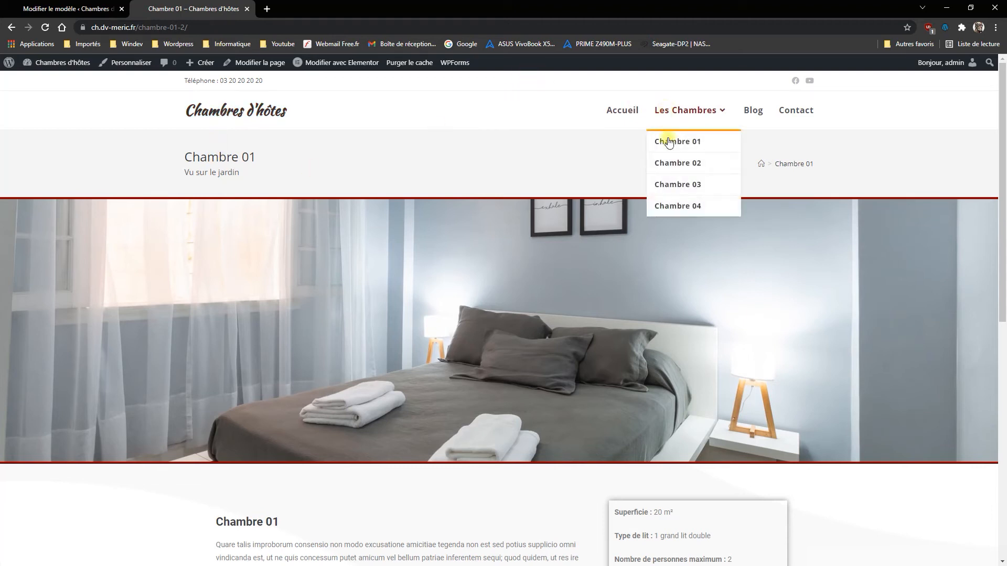
pyautogui.click(665, 173)
pyautogui.scroll(-8, 630, 240)
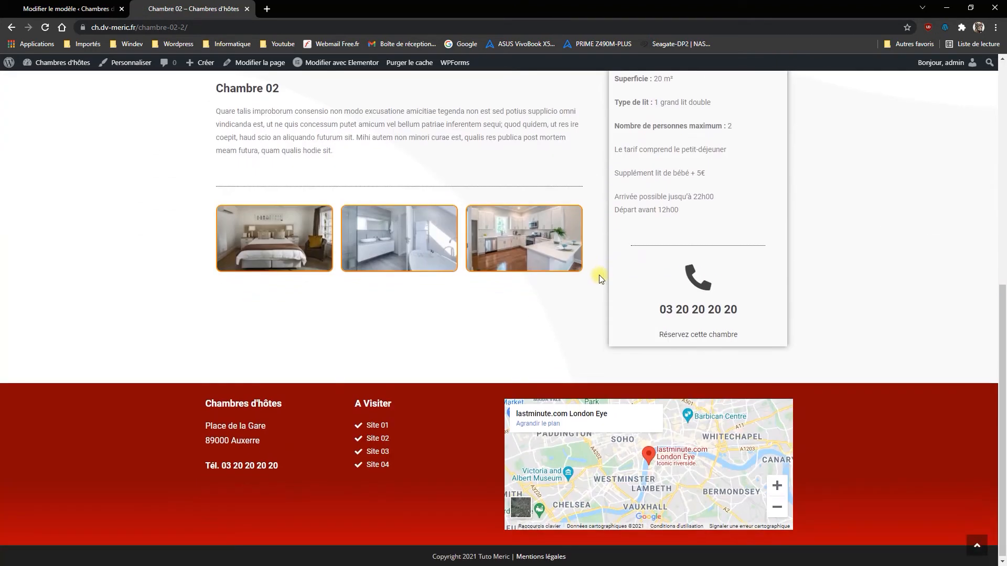
pyautogui.scroll(3, 693, 254)
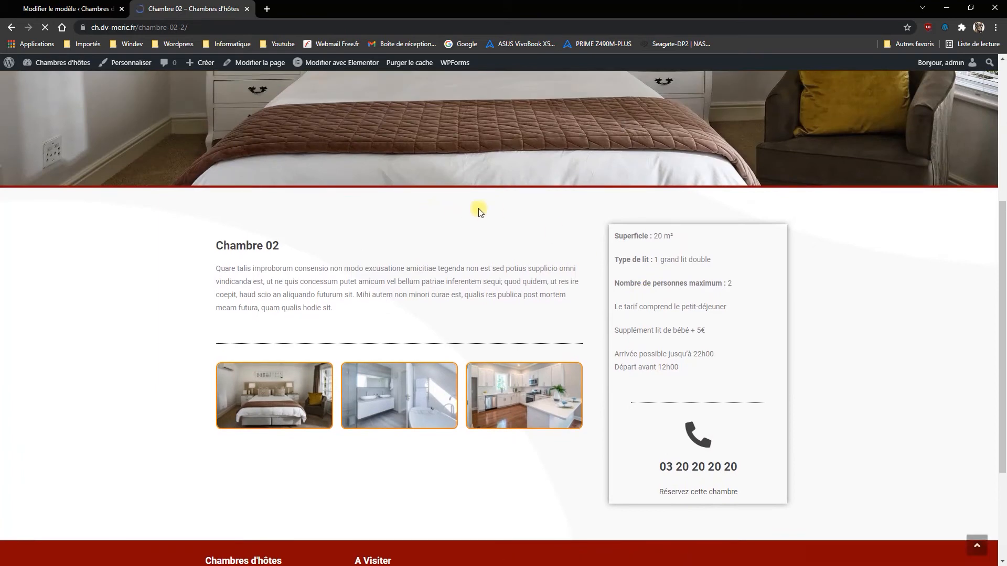
pyautogui.scroll(-4, 629, 225)
pyautogui.scroll(5, 681, 223)
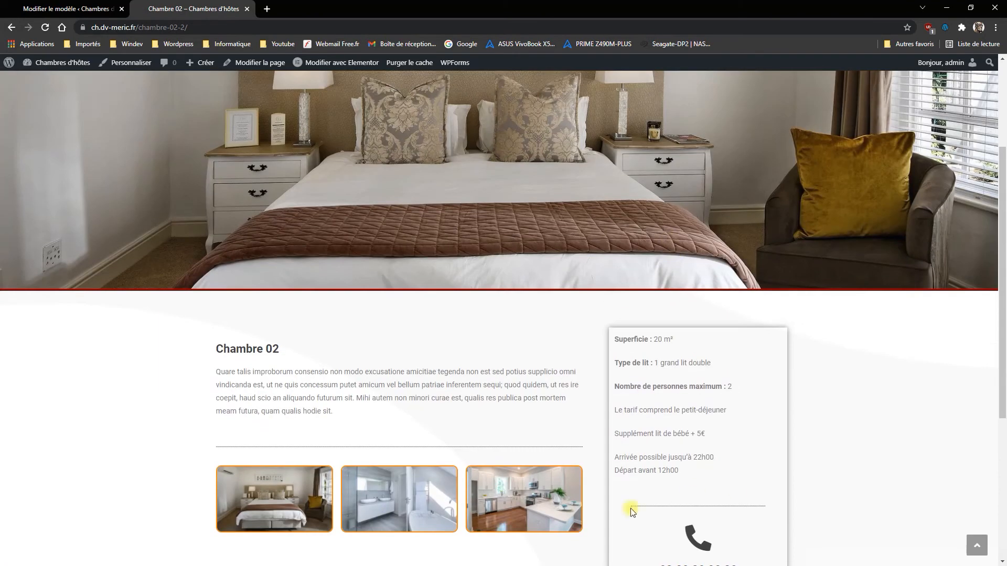
pyautogui.scroll(3, 624, 312)
# - Open the Chambre 01 page from the rooms menu and review its amenity icons, gallery and footer
pyautogui.moveTo(692, 116)
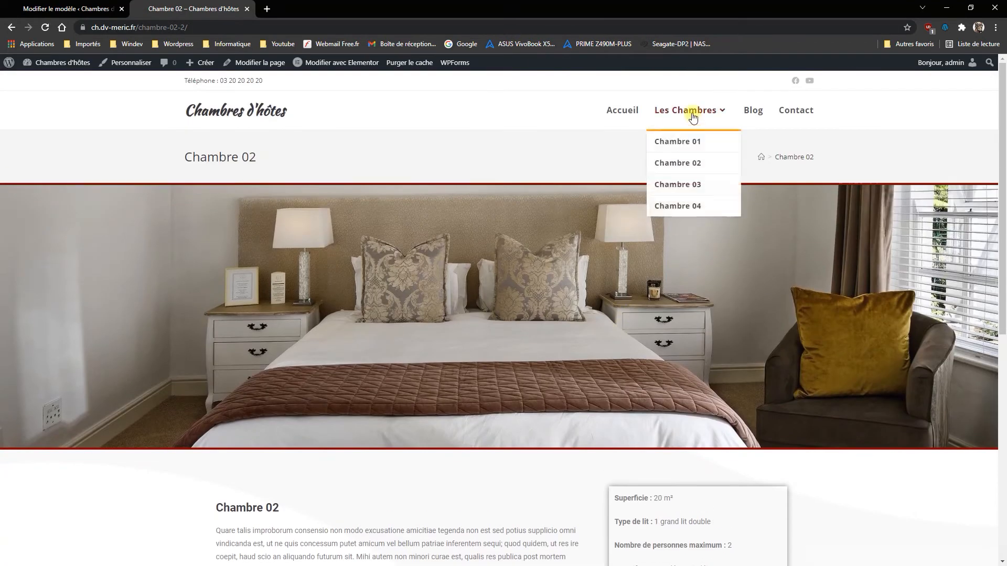
pyautogui.click(679, 139)
pyautogui.scroll(-5, 667, 228)
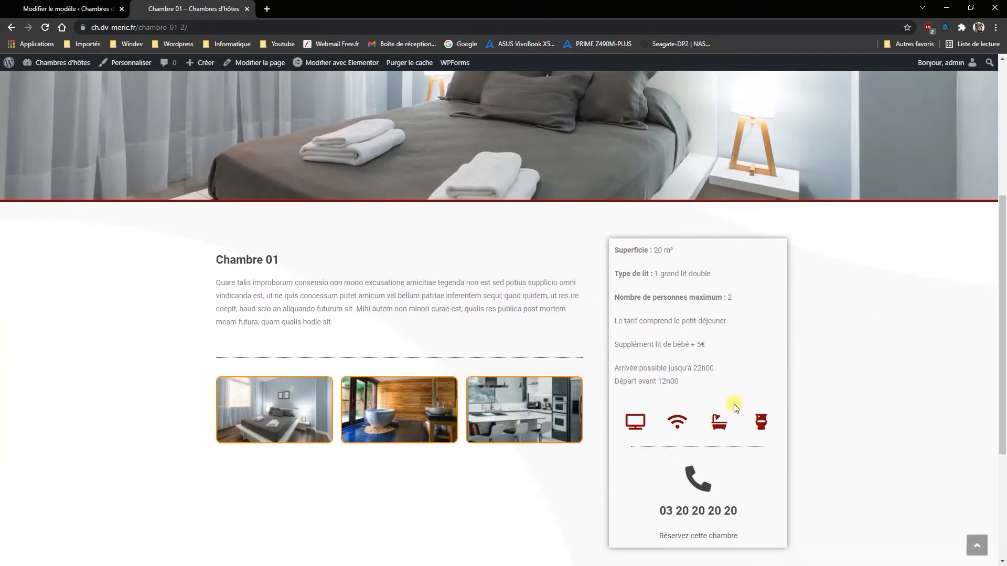
pyautogui.scroll(-4, 724, 430)
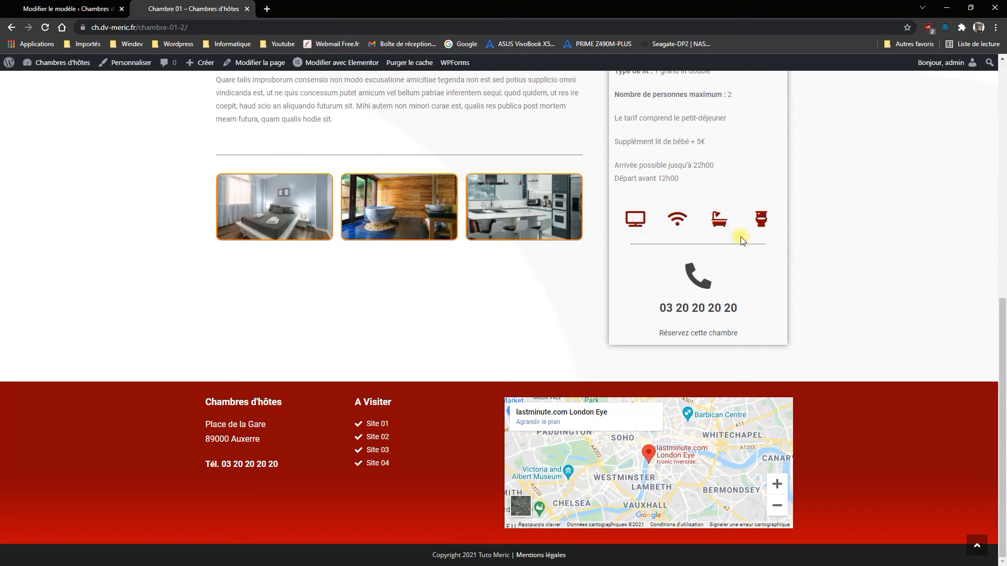
pyautogui.scroll(3, 741, 240)
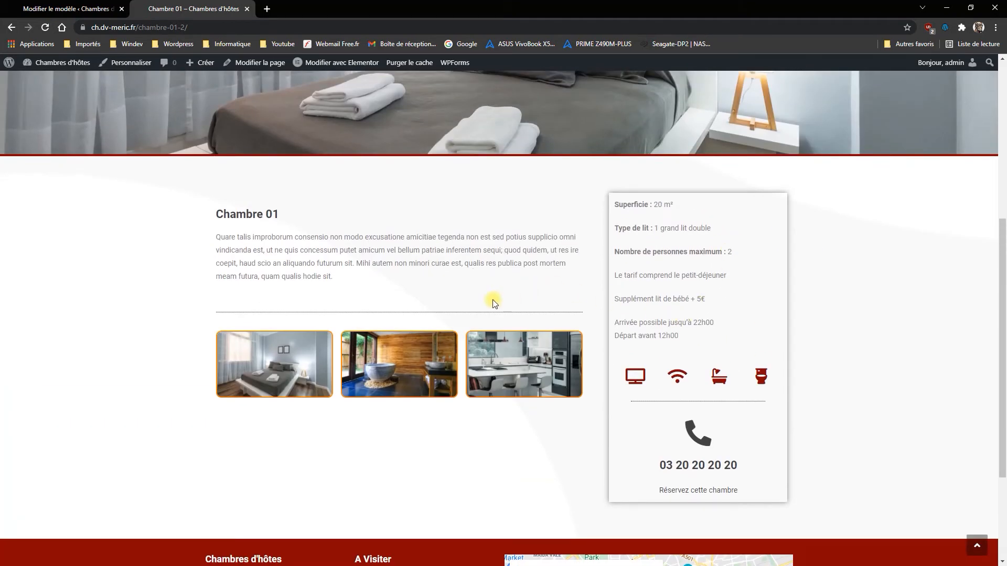
pyautogui.scroll(6, 491, 299)
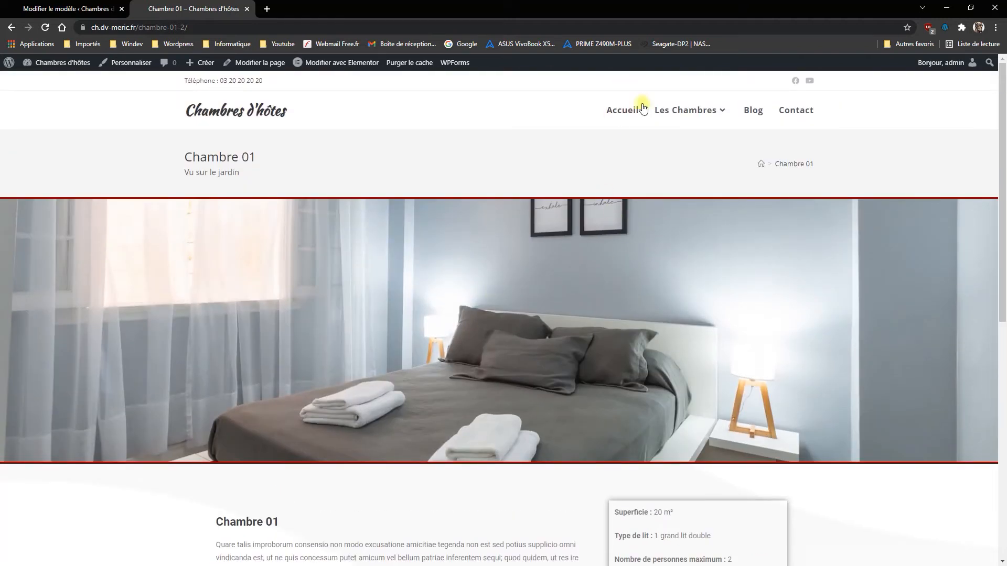
# - Open the Contact page and review its banner, contact form and address block
pyautogui.click(785, 115)
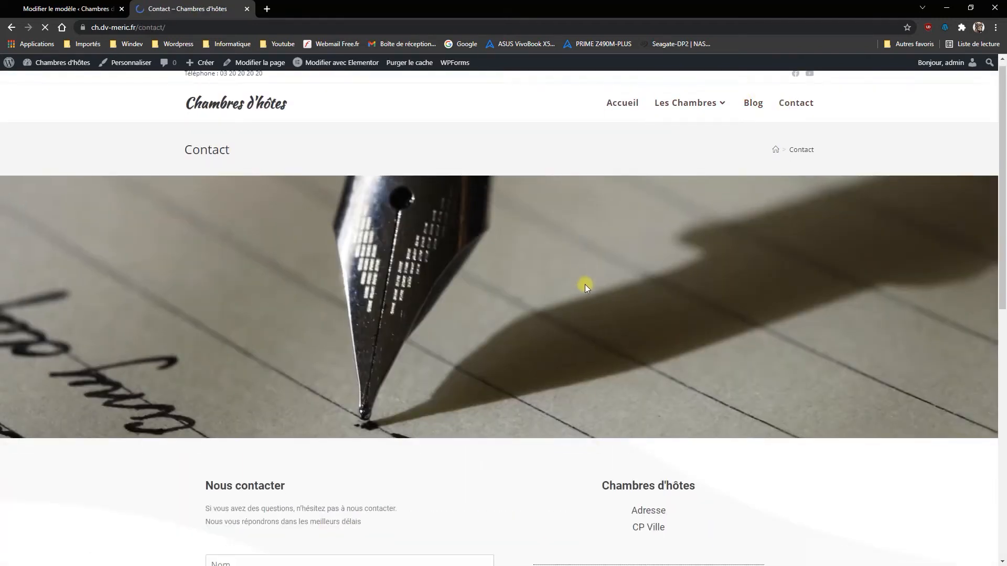
pyautogui.scroll(-7, 587, 286)
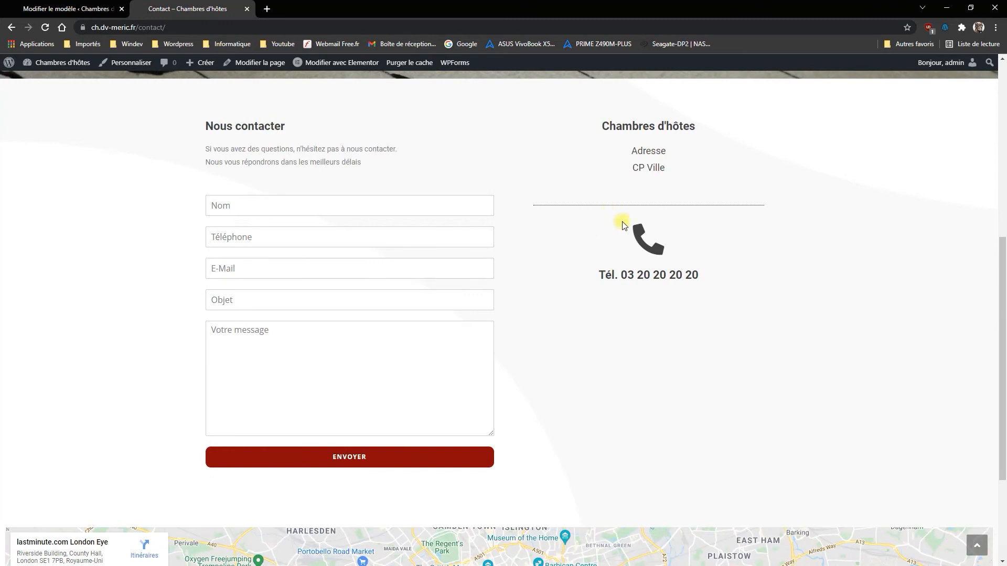
pyautogui.scroll(7, 764, 322)
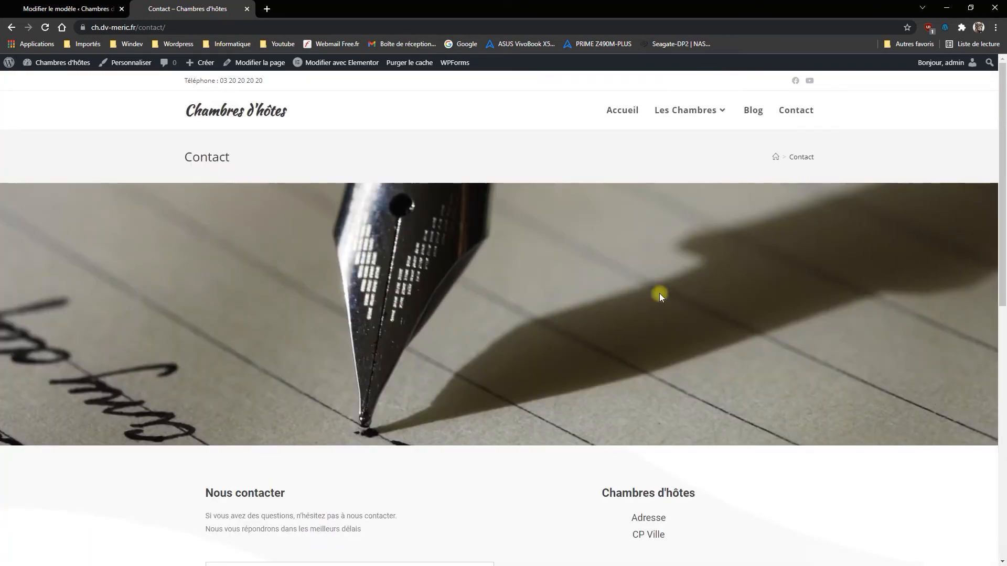
pyautogui.scroll(-3, 659, 295)
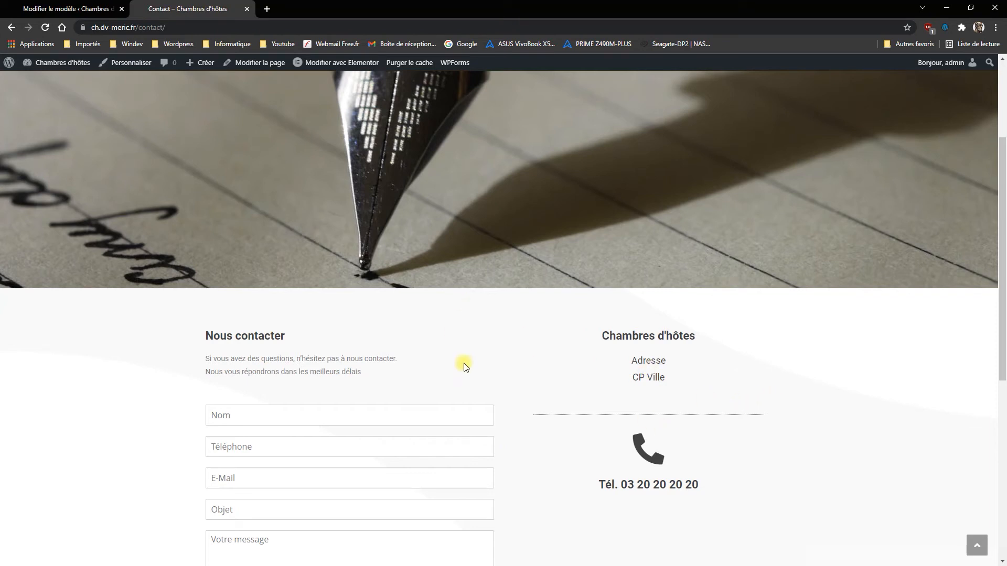
pyautogui.scroll(3, 463, 365)
# - Look through the articles on the Blog page and return to the site's home page
pyautogui.click(755, 112)
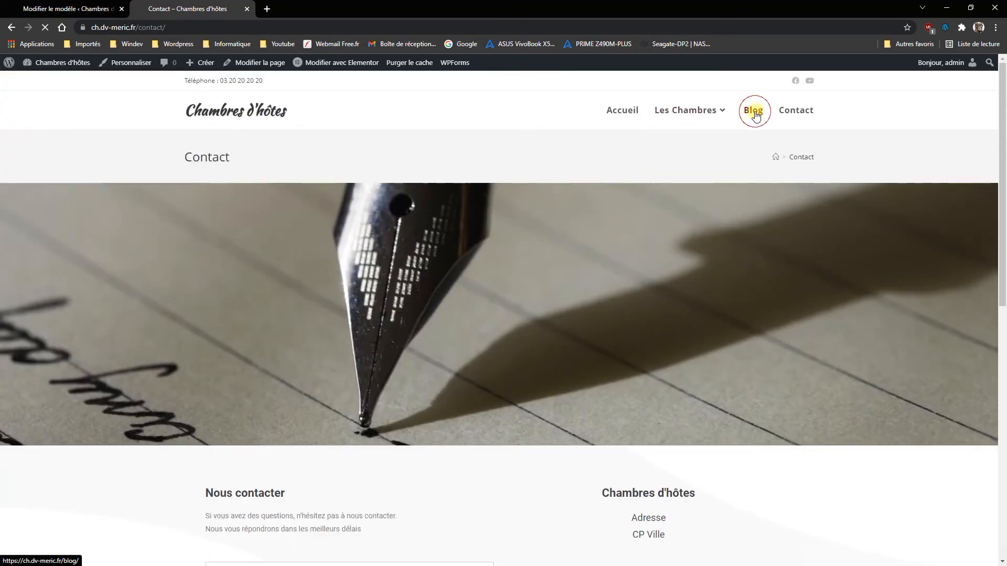
pyautogui.scroll(-12, 589, 262)
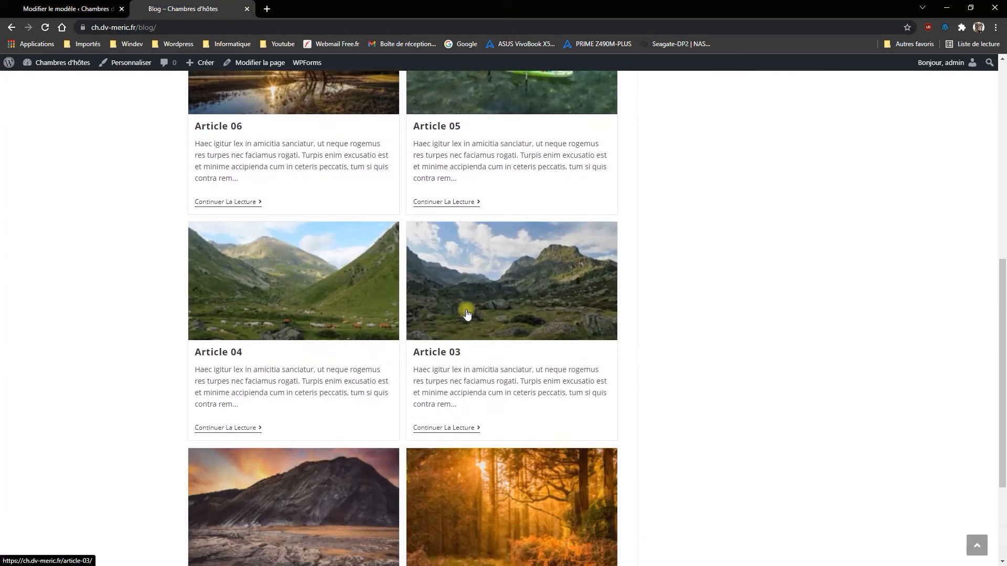
pyautogui.scroll(8, 467, 323)
pyautogui.scroll(5, 475, 311)
pyautogui.click(614, 118)
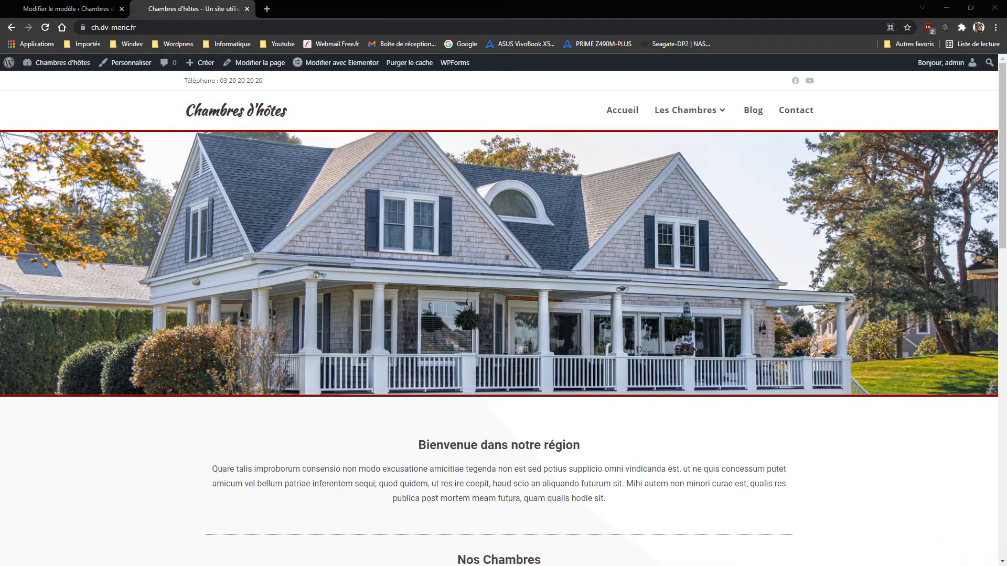
# - Create a new page in the WordPress admin and title it "Mentions légales"
pyautogui.click(71, 12)
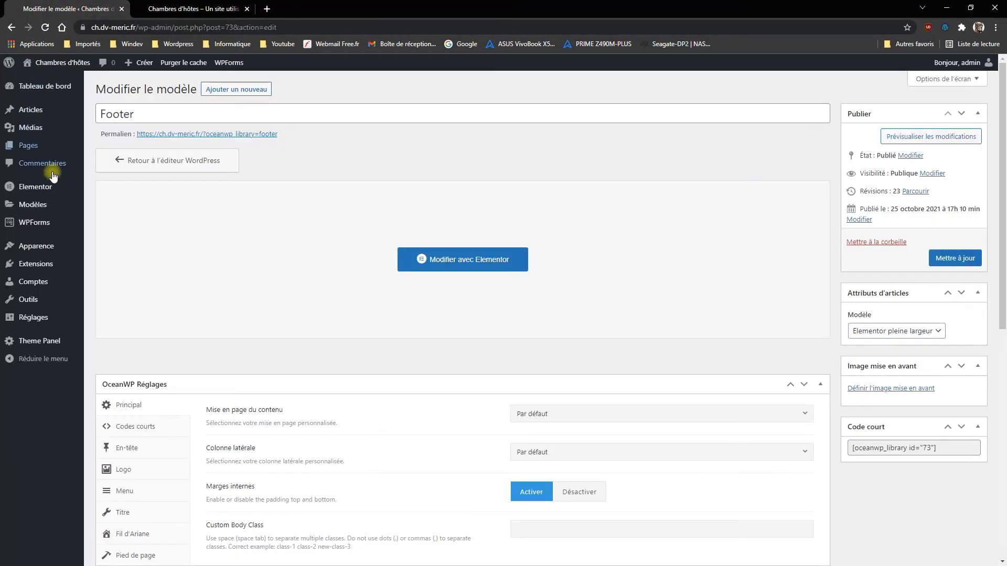
pyautogui.click(29, 147)
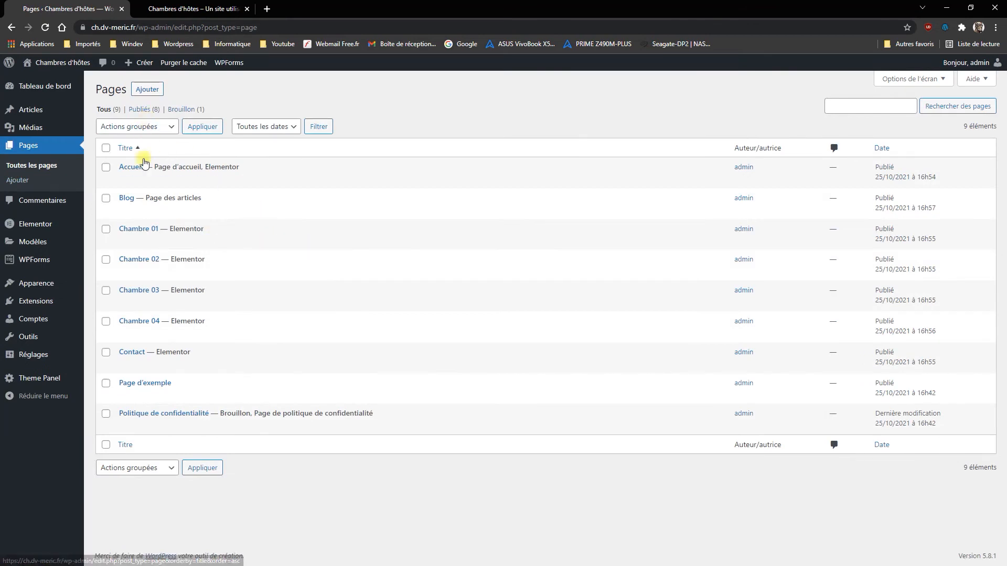
pyautogui.click(147, 89)
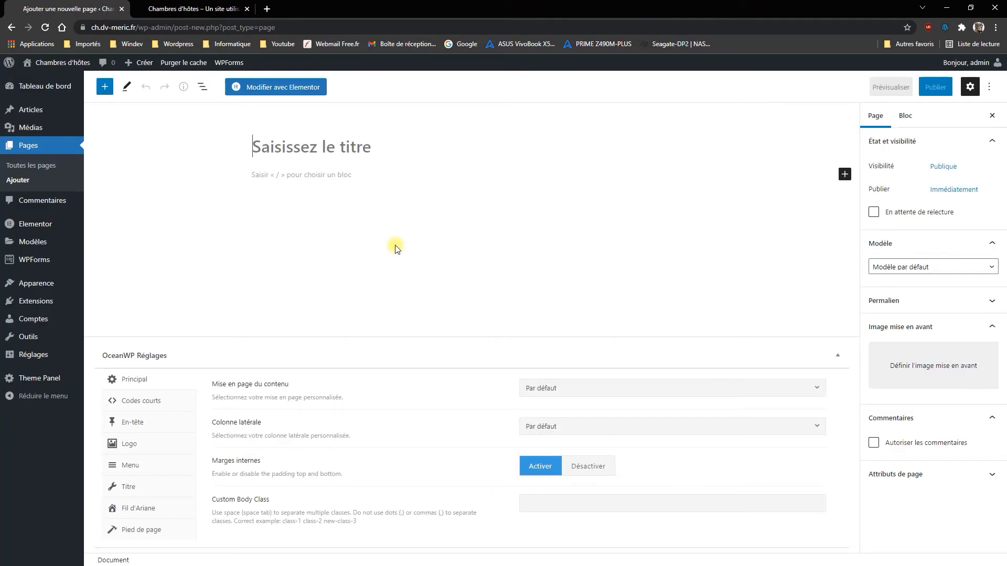
pyautogui.write('Mentions légales')
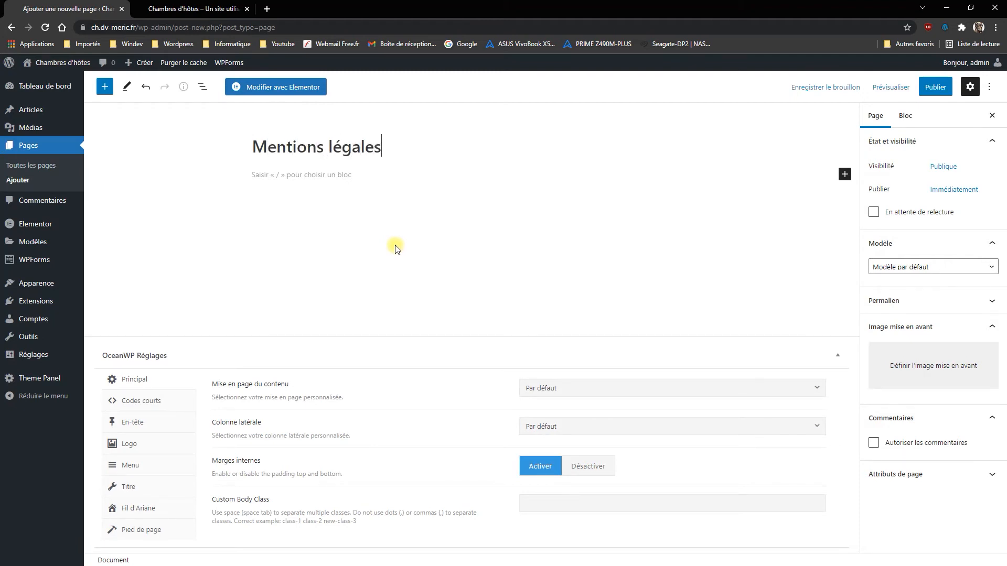
# - Add a Classique block to the page and paste the copied legal notice text into it
pyautogui.click(844, 174)
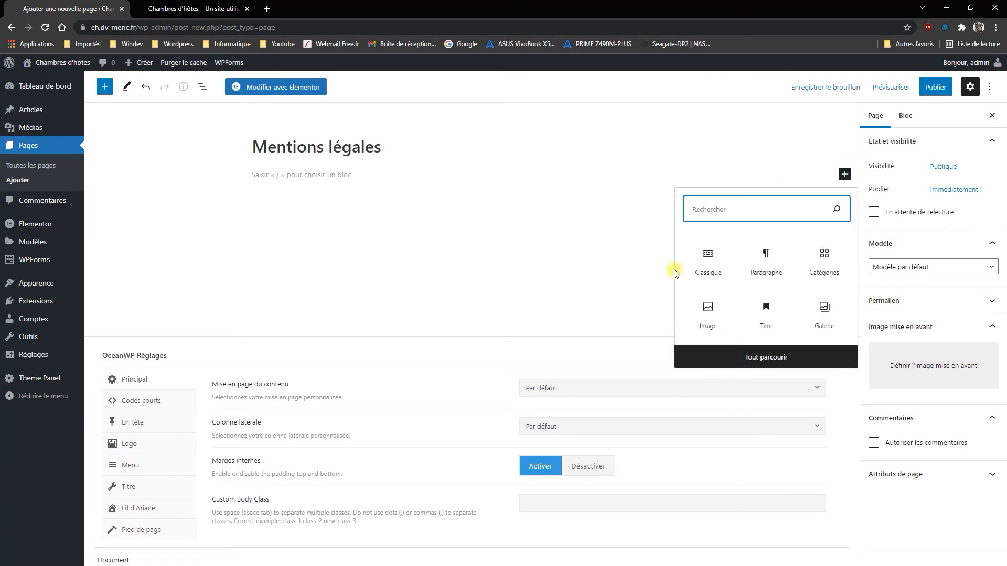
pyautogui.click(708, 255)
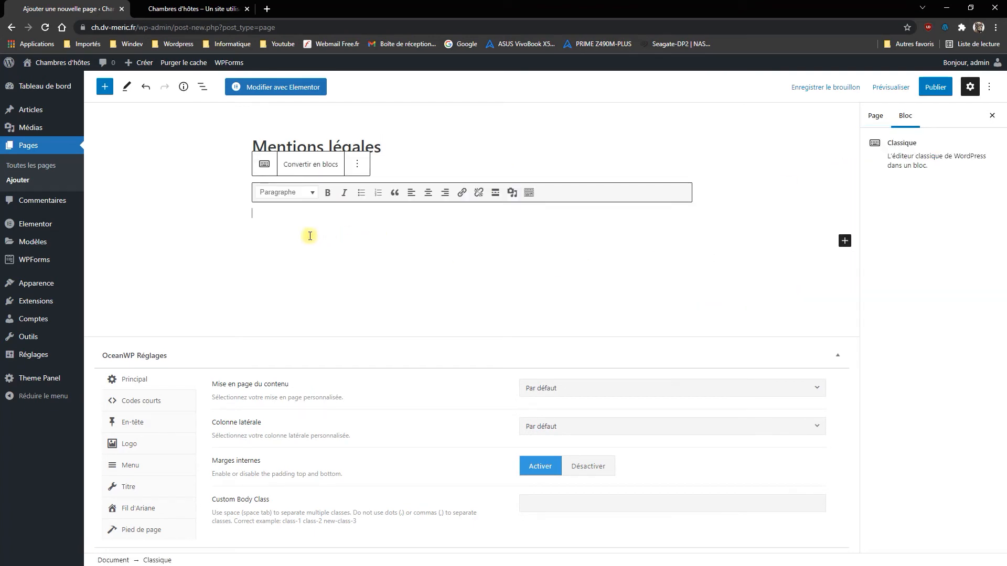
pyautogui.hotkey('ctrl', 'v')
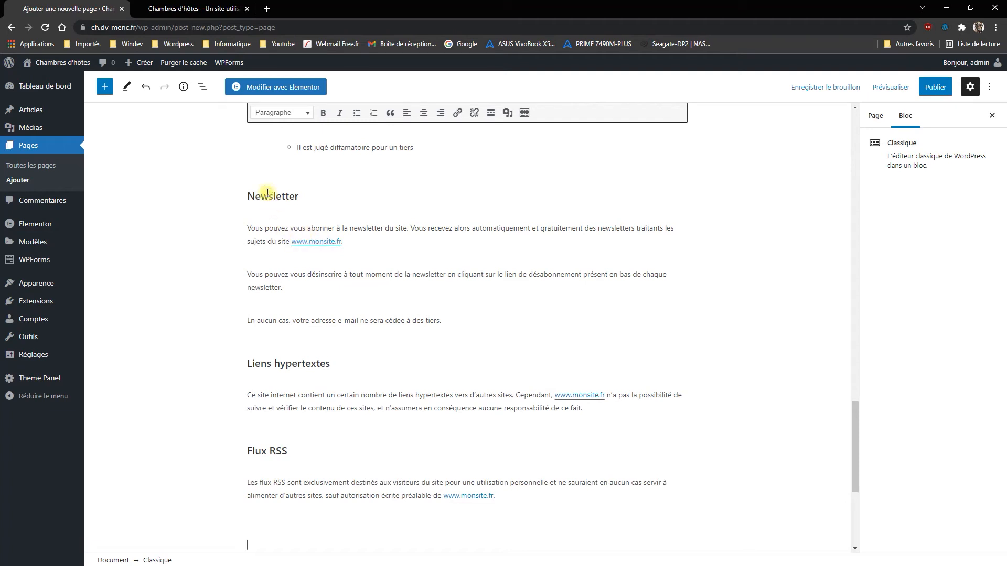
pyautogui.scroll(5, 360, 331)
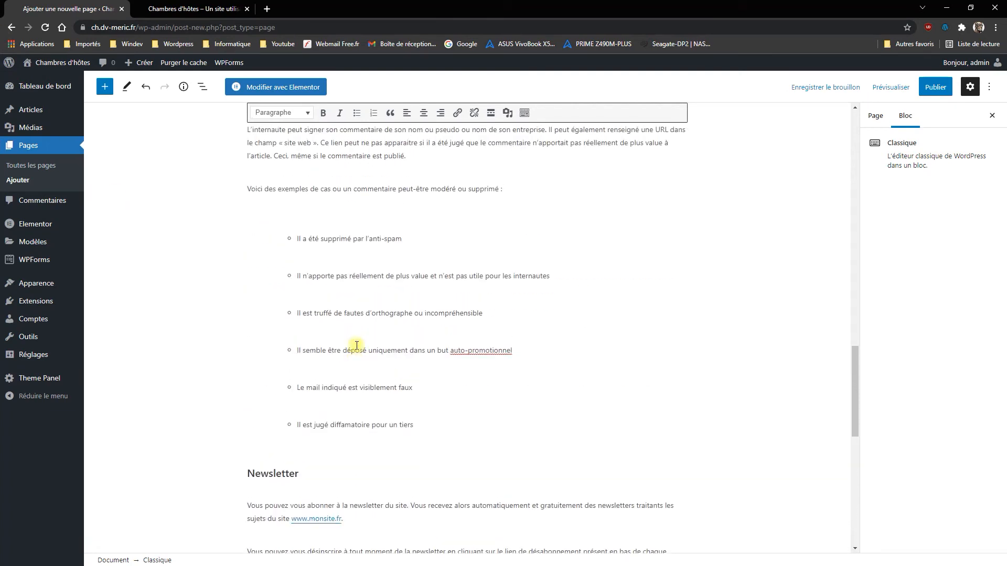
pyautogui.scroll(9, 357, 346)
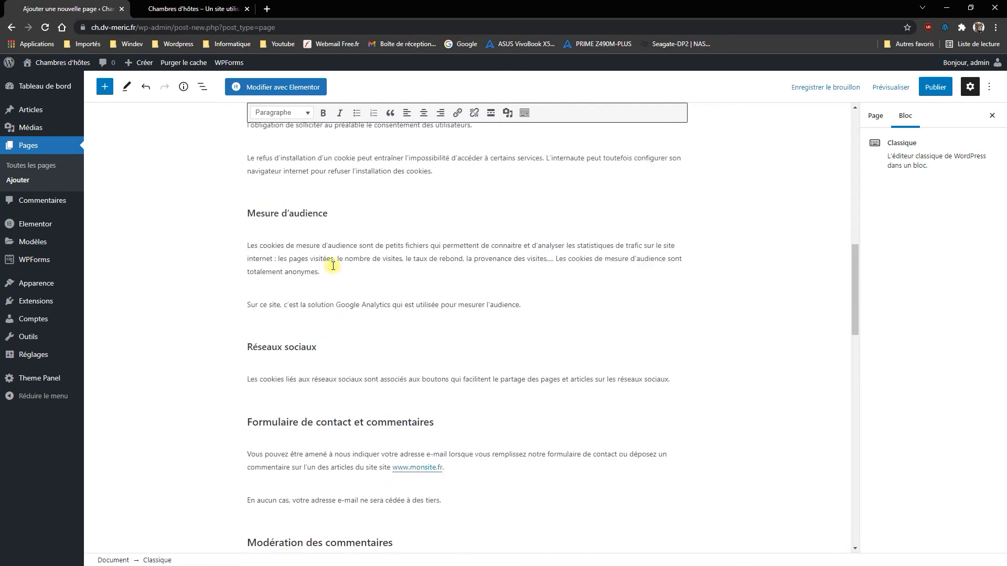
pyautogui.scroll(13, 333, 266)
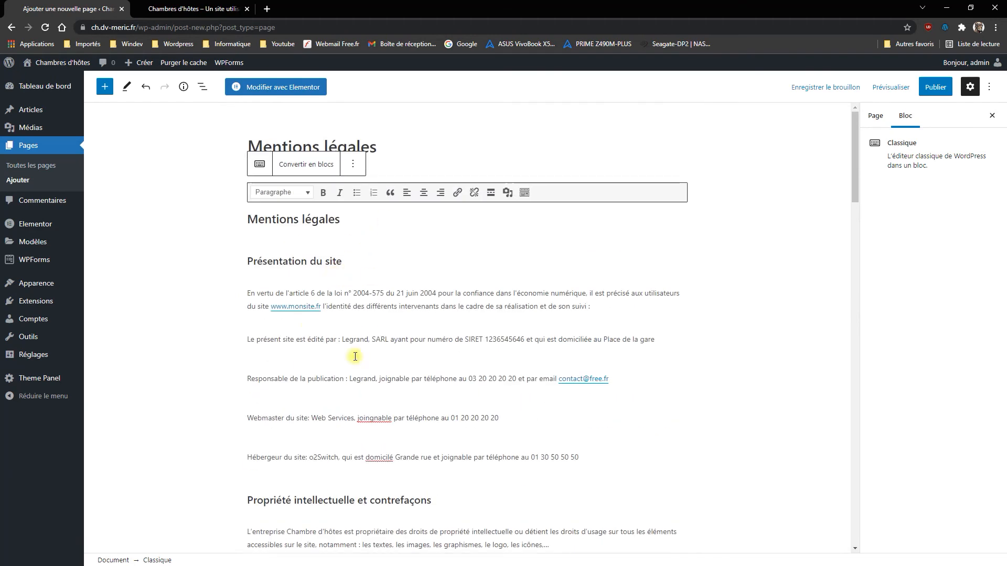
pyautogui.scroll(-1, 394, 319)
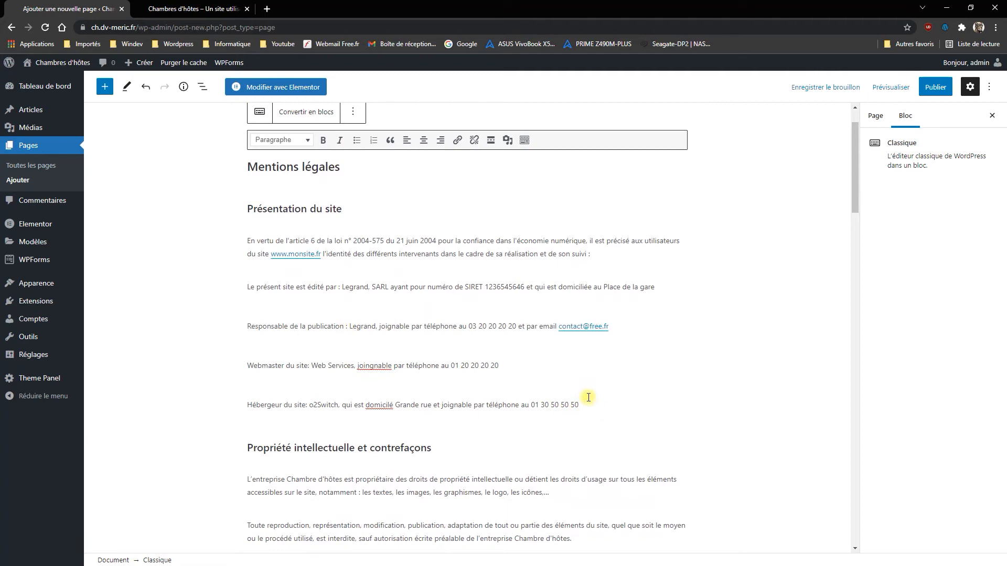
pyautogui.press('Return')
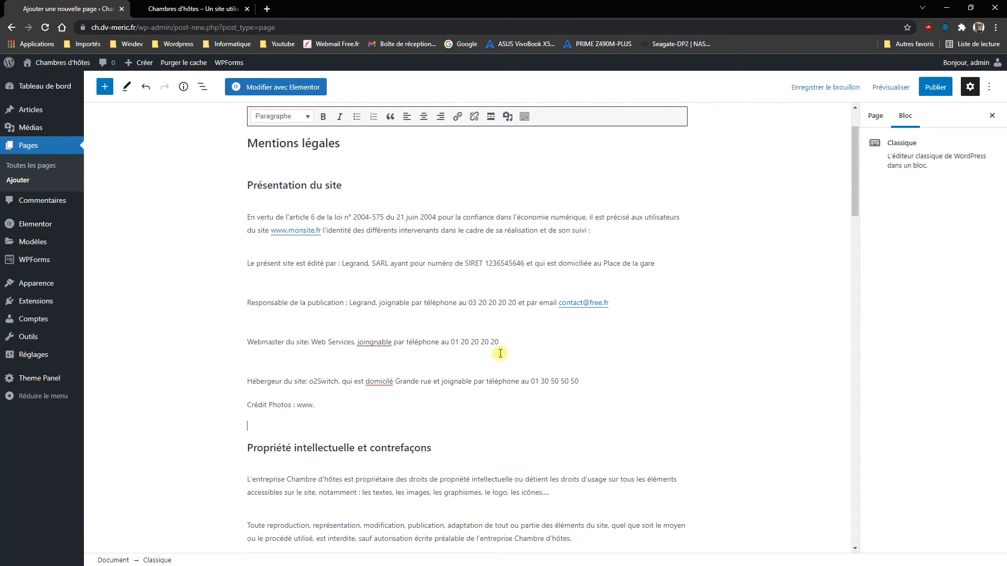
pyautogui.scroll(-7, 500, 353)
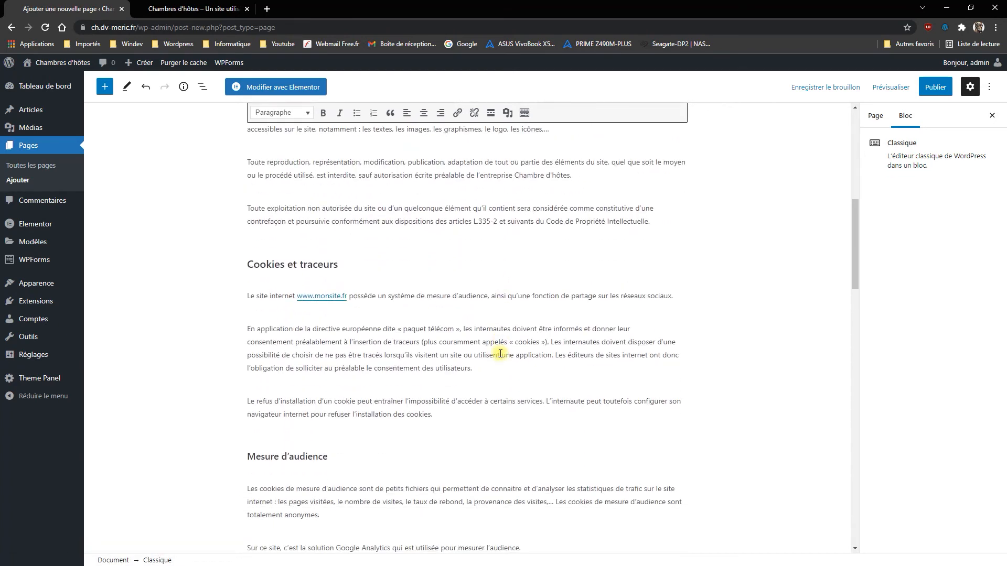
pyautogui.scroll(-7, 500, 354)
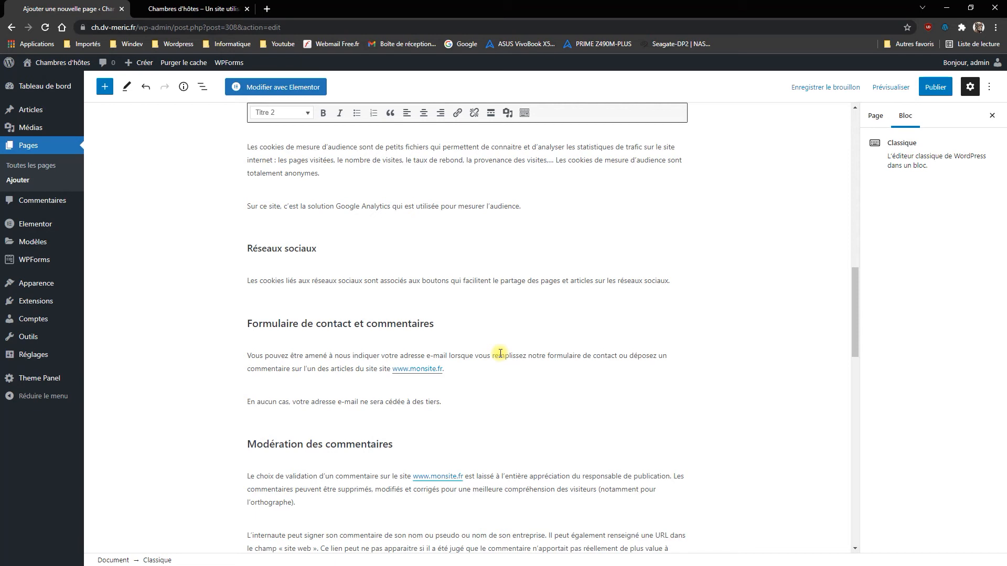
pyautogui.hotkey('shift', 'Down')
pyautogui.hotkey('shift', 'Down')
pyautogui.hotkey('shift', 'Down')
pyautogui.hotkey('shift', 'Down')
pyautogui.hotkey('shift', 'Down')
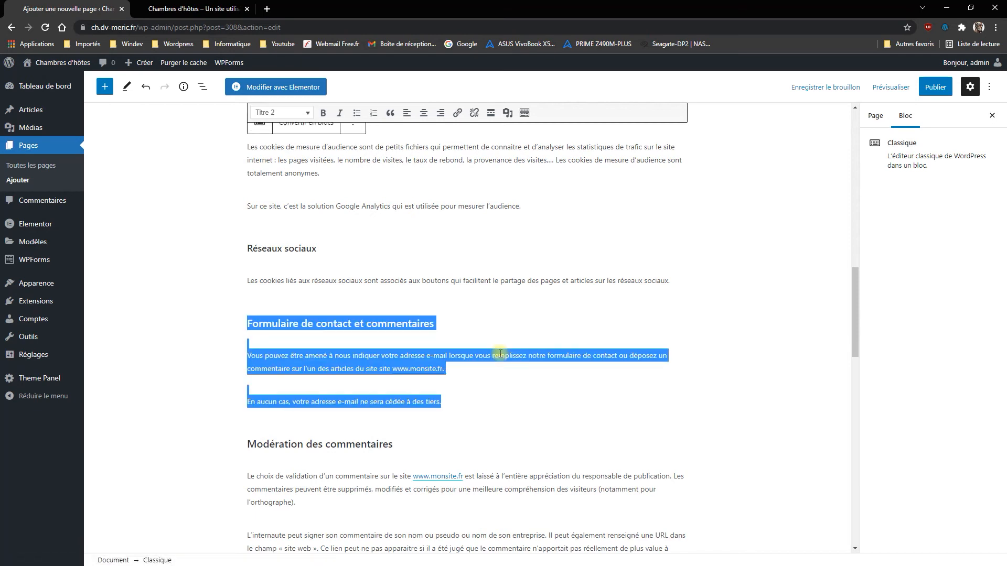
pyautogui.hotkey('shift', 'Down')
pyautogui.hotkey('shift', 'Down')
pyautogui.hotkey('shift', 'Down')
pyautogui.hotkey('shift', 'Down')
pyautogui.hotkey('shift', 'Down')
pyautogui.hotkey('shift', 'Up')
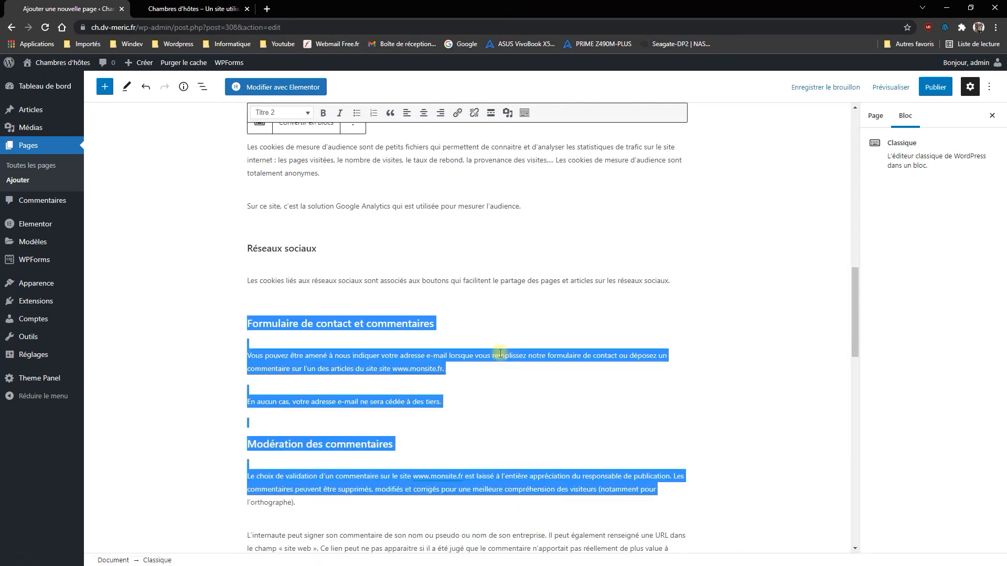
pyautogui.hotkey('shift', 'Up')
pyautogui.press('Up')
pyautogui.press('Up')
pyautogui.hotkey('shift', 'Down')
pyautogui.hotkey('shift', 'Down')
pyautogui.hotkey('shift', 'Down')
pyautogui.hotkey('shift', 'Down')
pyautogui.hotkey('shift', 'Down')
pyautogui.hotkey('shift', 'Down')
pyautogui.hotkey('shift', 'Down')
pyautogui.hotkey('shift', 'Down')
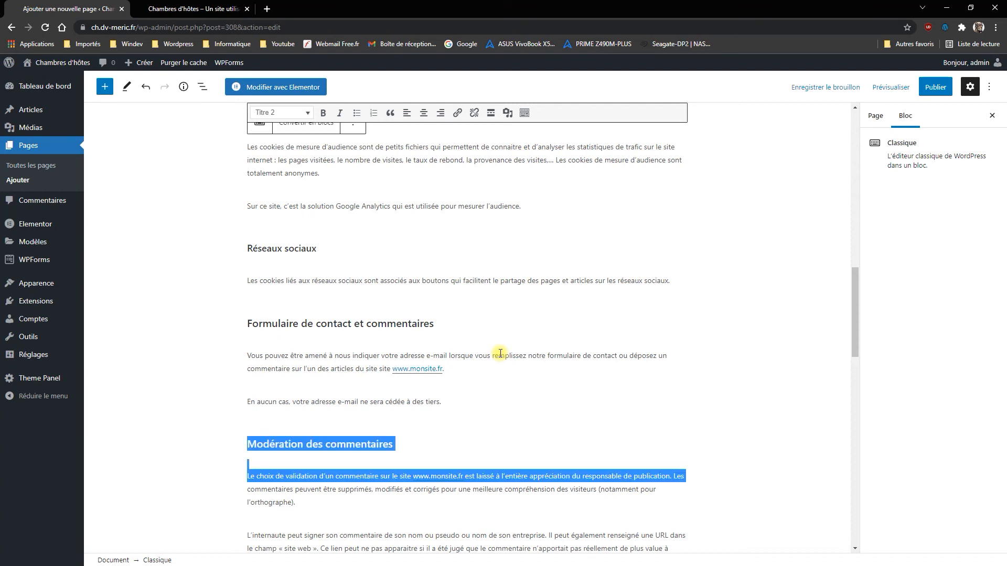
pyautogui.hotkey('shift', 'Down')
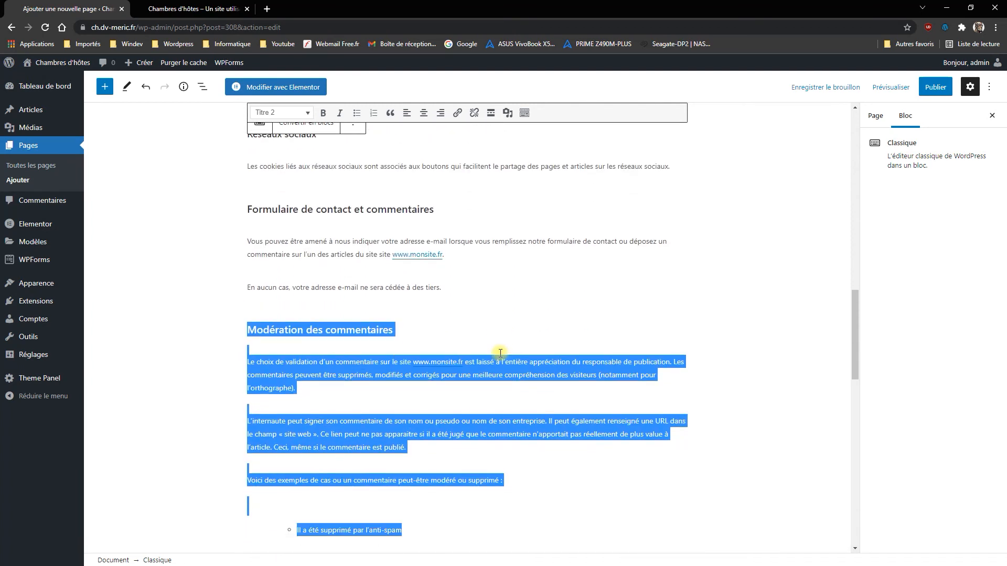
# - Shorten the "Formulaire de contact et commentaires" heading to "Formulaire de contact"
pyautogui.press('Up')
pyautogui.press('Up')
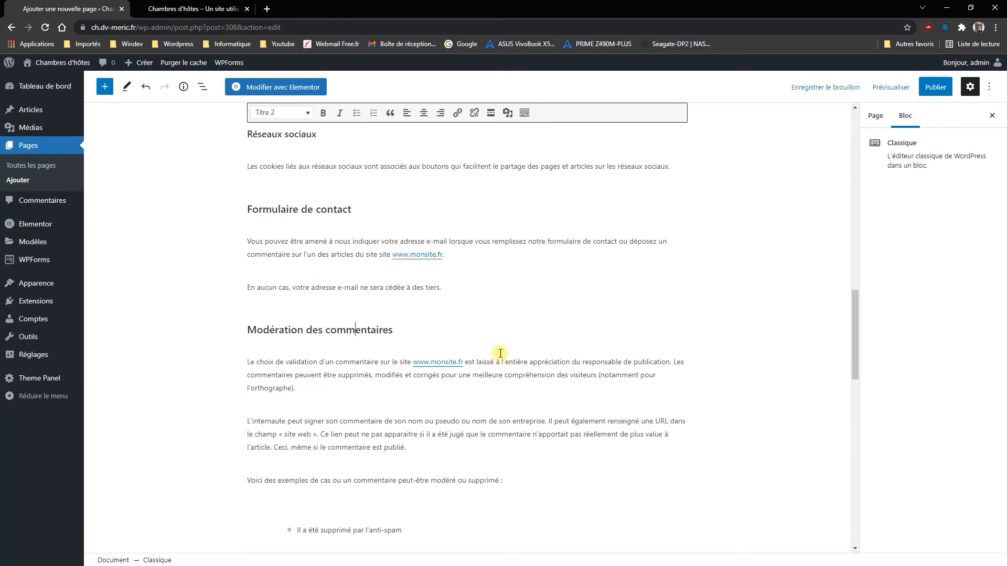
# - Delete the "Modération des commentaires" and "Newsletter" sections, up to the "Liens hypertextes" heading
pyautogui.press('Home')
pyautogui.hotkey('shift', 'Down')
pyautogui.hotkey('shift', 'Down')
pyautogui.hotkey('shift', 'Down')
pyautogui.hotkey('shift', 'Down')
pyautogui.hotkey('shift', 'Down')
pyautogui.hotkey('shift', 'Down')
pyautogui.hotkey('shift', 'Down')
pyautogui.hotkey('shift', 'Down')
pyautogui.hotkey('shift', 'Down')
pyautogui.hotkey('shift', 'Down')
pyautogui.hotkey('shift', 'Down')
pyautogui.hotkey('shift', 'Down')
pyautogui.hotkey('shift', 'Down')
pyautogui.hotkey('shift', 'Down')
pyautogui.hotkey('shift', 'Down')
pyautogui.hotkey('shift', 'Down')
pyautogui.hotkey('shift', 'Down')
pyautogui.hotkey('shift', 'Down')
pyautogui.hotkey('shift', 'Down')
pyautogui.hotkey('shift', 'Down')
pyautogui.hotkey('shift', 'Down')
pyautogui.hotkey('shift', 'Down')
pyautogui.hotkey('shift', 'Down')
pyautogui.hotkey('shift', 'Down')
pyautogui.hotkey('shift', 'Down')
pyautogui.hotkey('shift', 'Down')
pyautogui.hotkey('shift', 'Down')
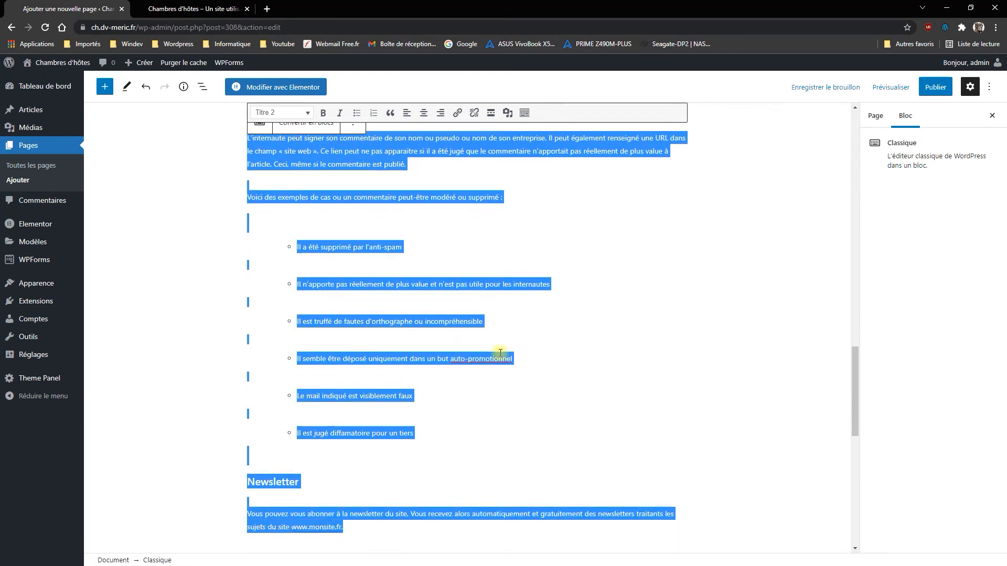
pyautogui.hotkey('shift', 'Down')
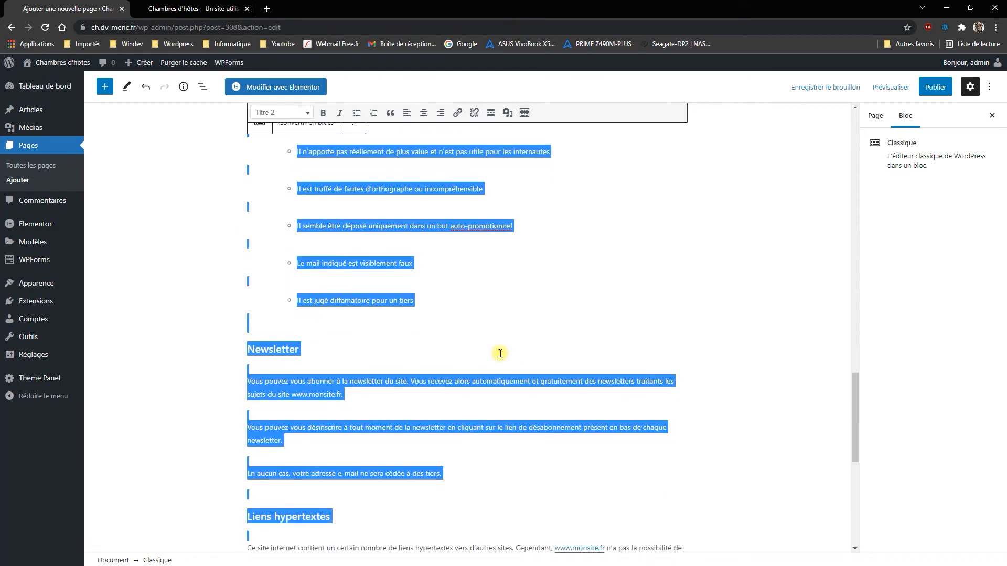
pyautogui.hotkey('shift', 'Up')
pyautogui.scroll(-8, 501, 353)
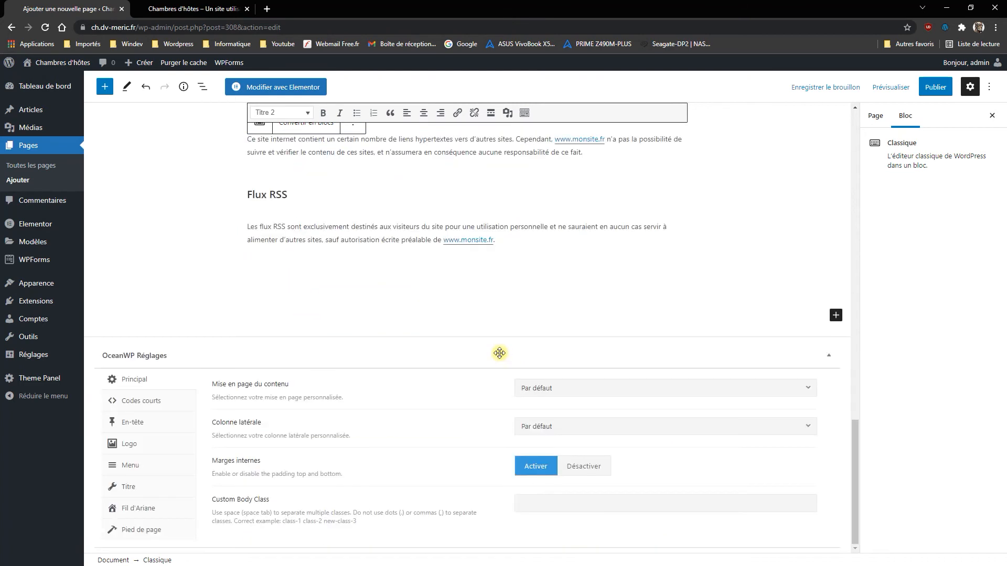
pyautogui.scroll(14, 500, 353)
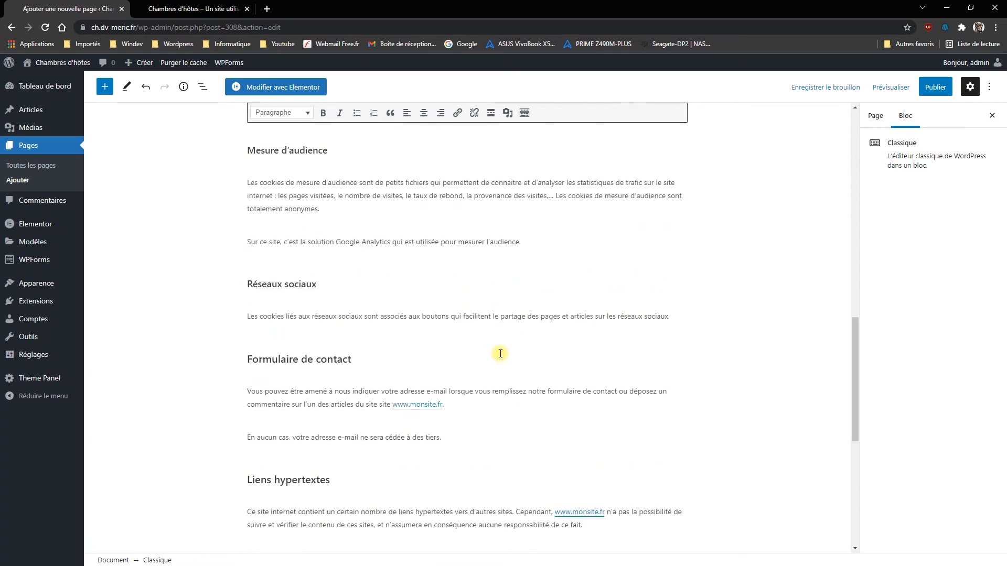
pyautogui.scroll(9, 501, 353)
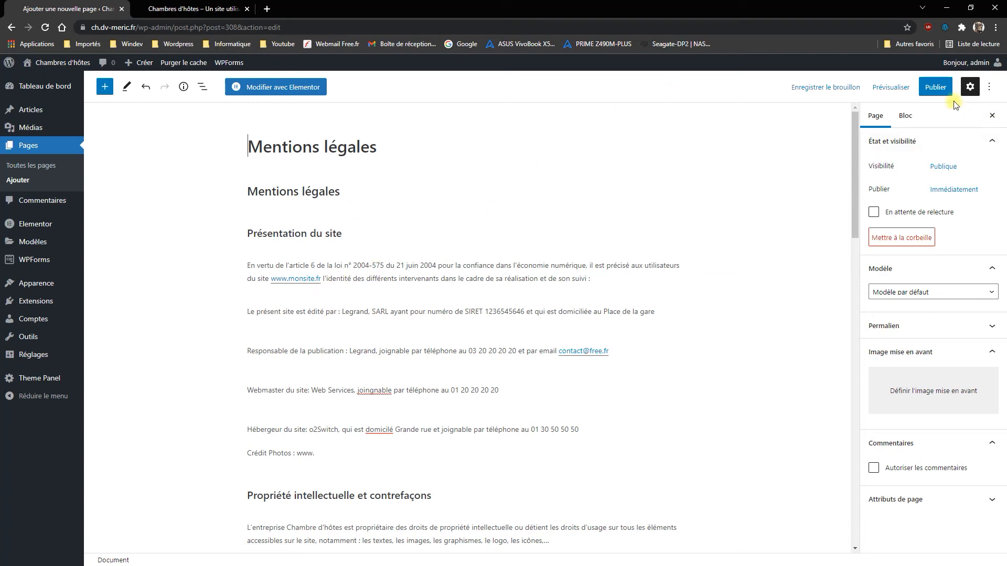
pyautogui.click(934, 290)
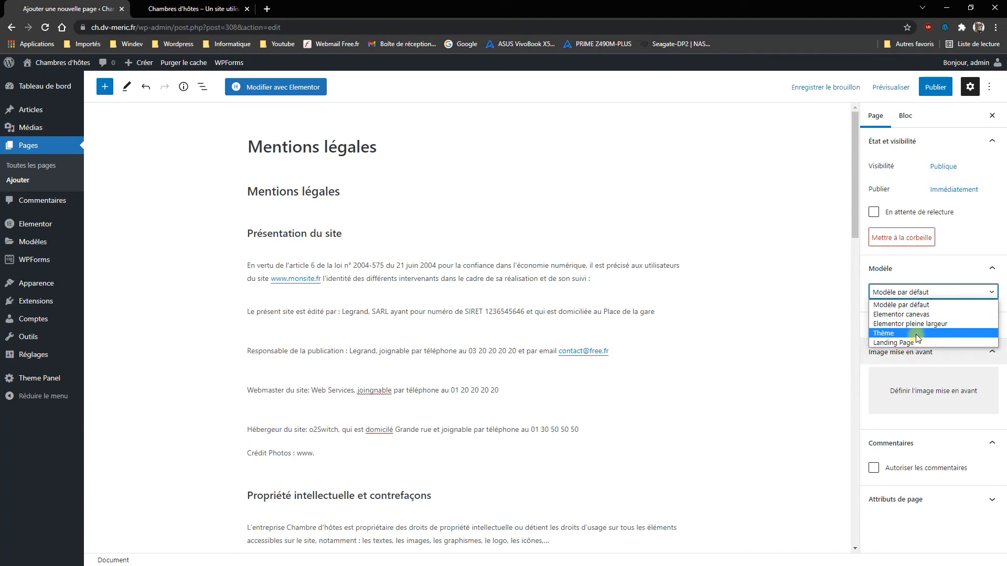
pyautogui.click(939, 89)
# - Set the page's content layout to 100% pleine largeur in the OceanWP settings, leaving the sidebar at its default
pyautogui.scroll(-10, 582, 412)
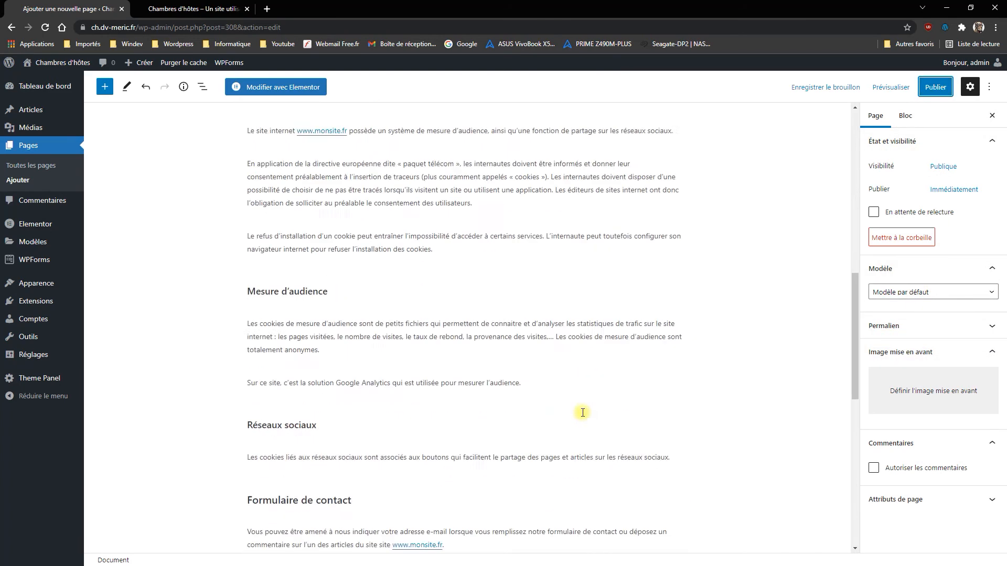
pyautogui.scroll(-15, 524, 420)
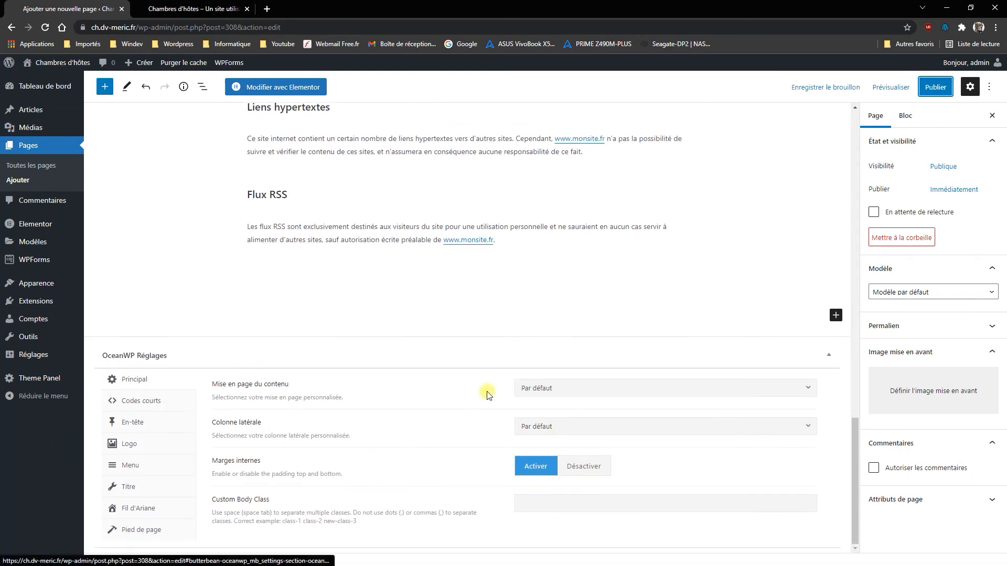
pyautogui.click(653, 430)
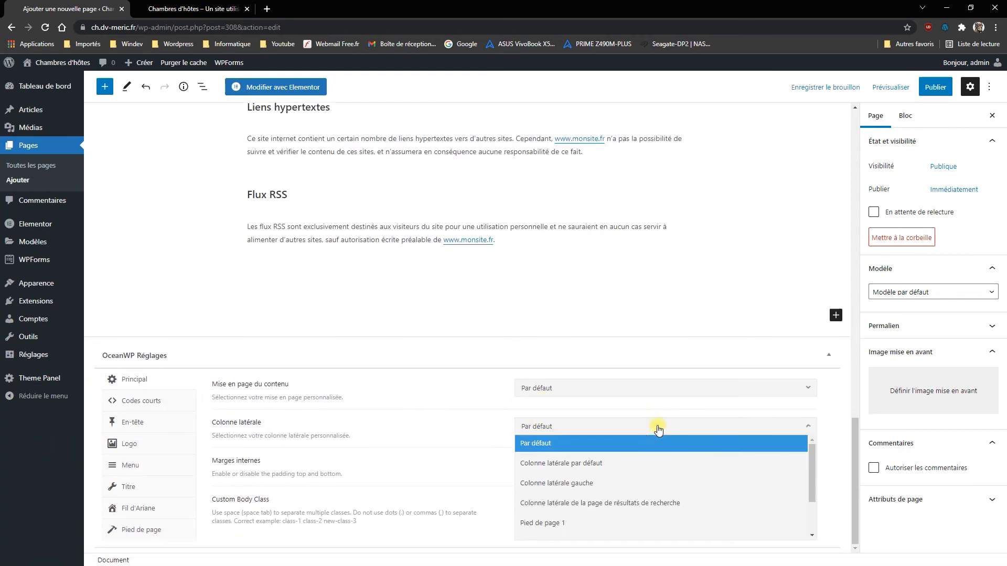
pyautogui.scroll(-2, 605, 508)
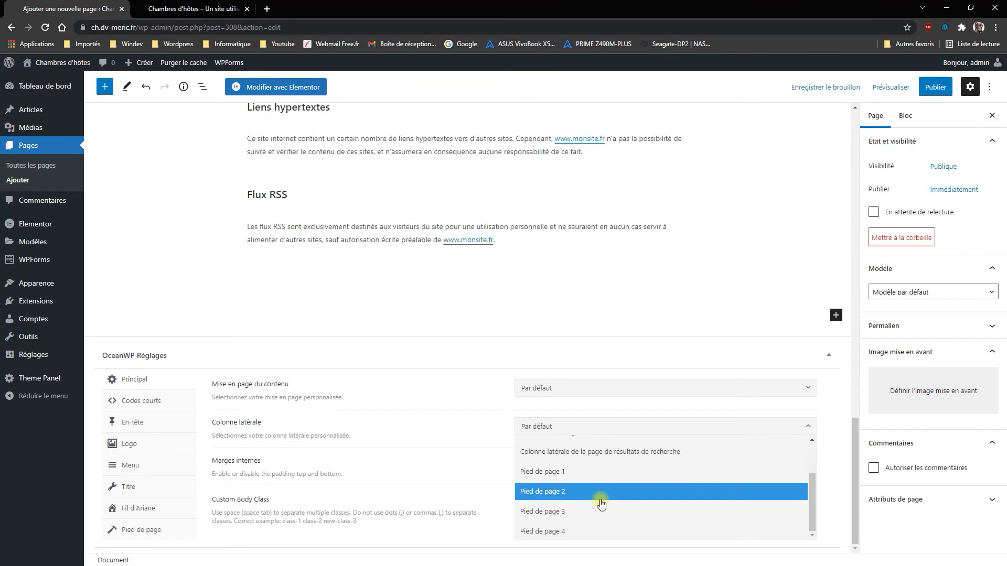
pyautogui.scroll(3, 601, 504)
pyautogui.click(637, 390)
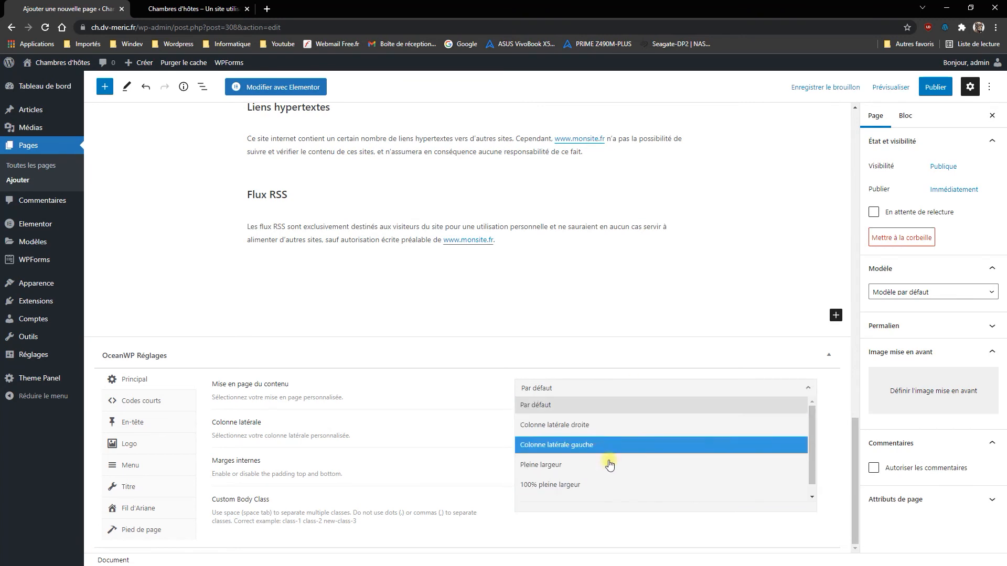
pyautogui.click(579, 485)
# - Publish the Mentions légales page and open the live page in a new tab
pyautogui.scroll(4, 692, 320)
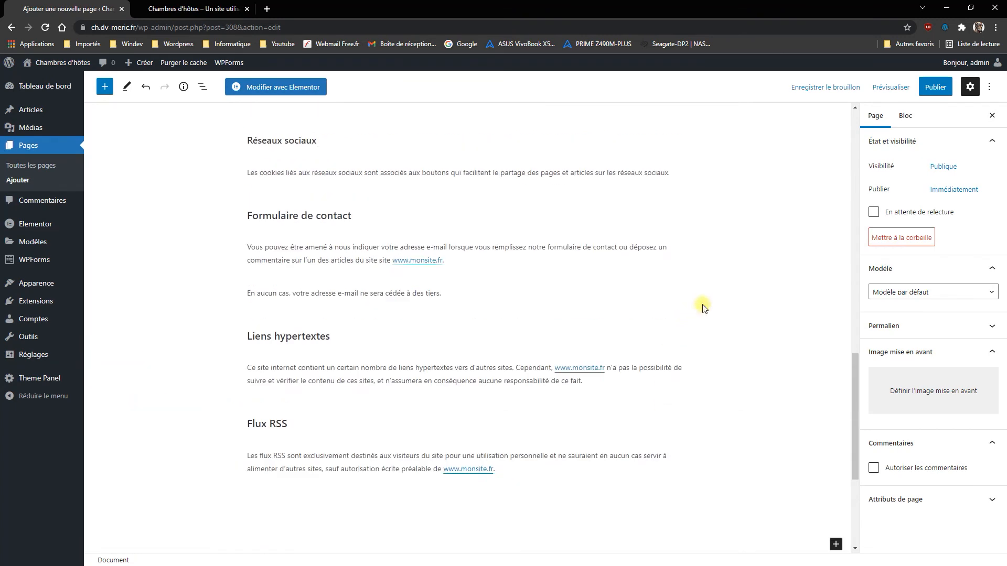
pyautogui.click(936, 95)
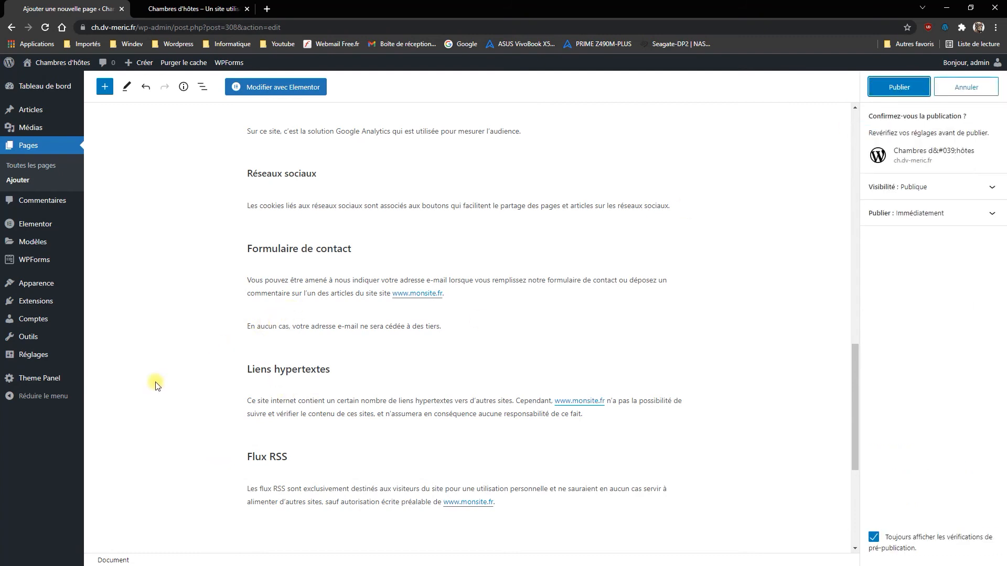
pyautogui.scroll(8, 309, 315)
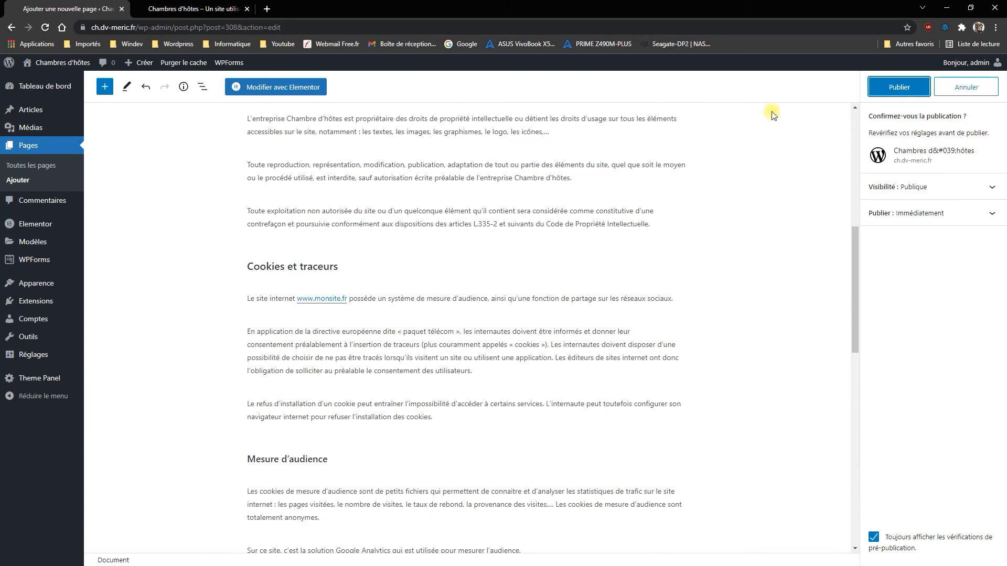
pyautogui.click(892, 86)
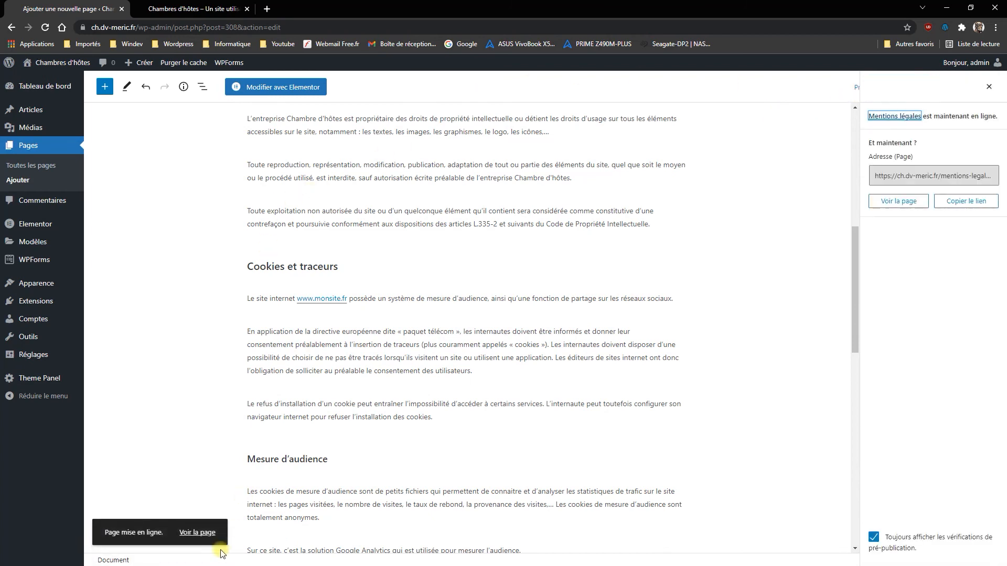
pyautogui.rightClick(209, 532)
pyautogui.click(278, 435)
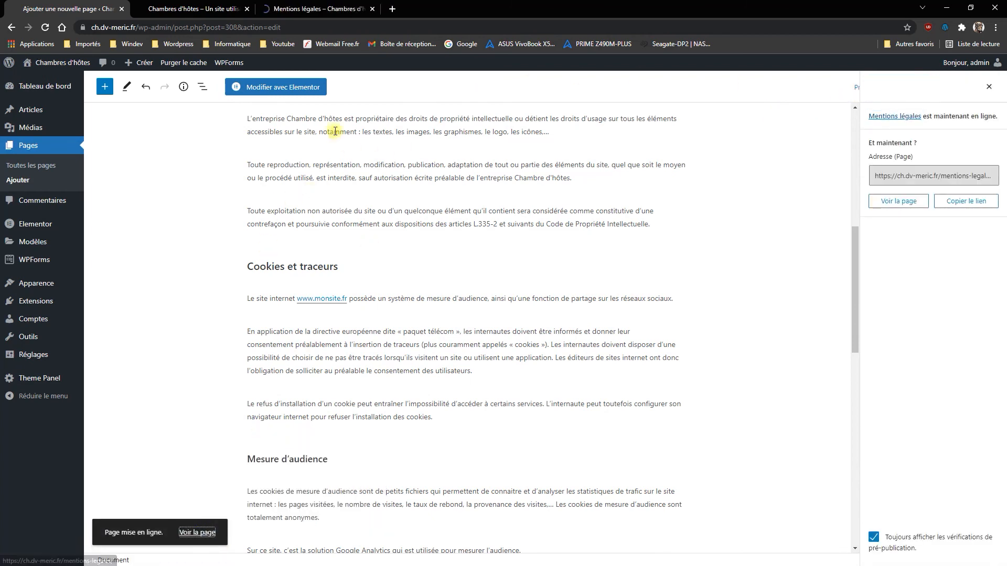
# - Examine the layout of the live Mentions légales page and compare it with the site's home page
pyautogui.click(317, 9)
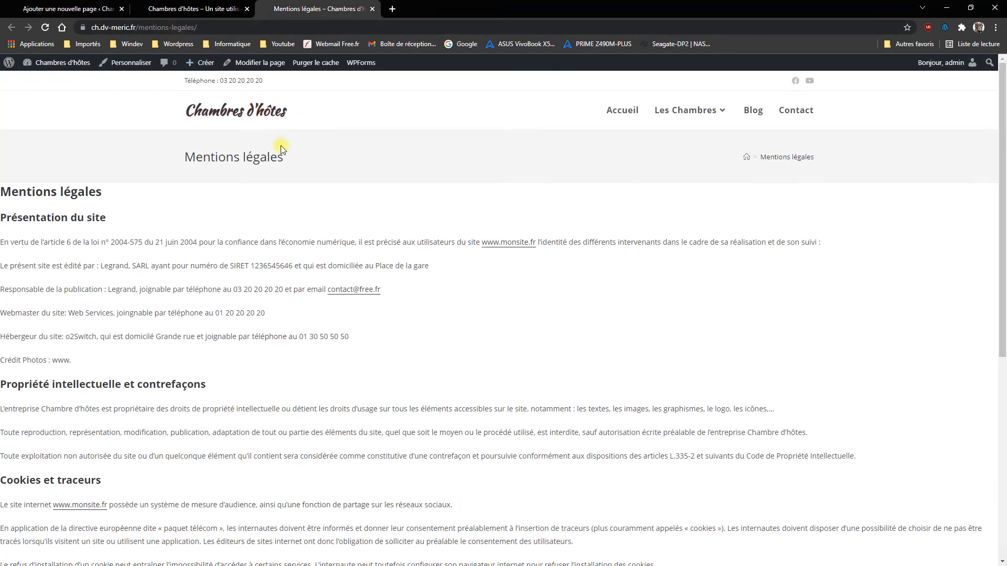
pyautogui.scroll(-4, 528, 231)
pyautogui.scroll(4, 322, 375)
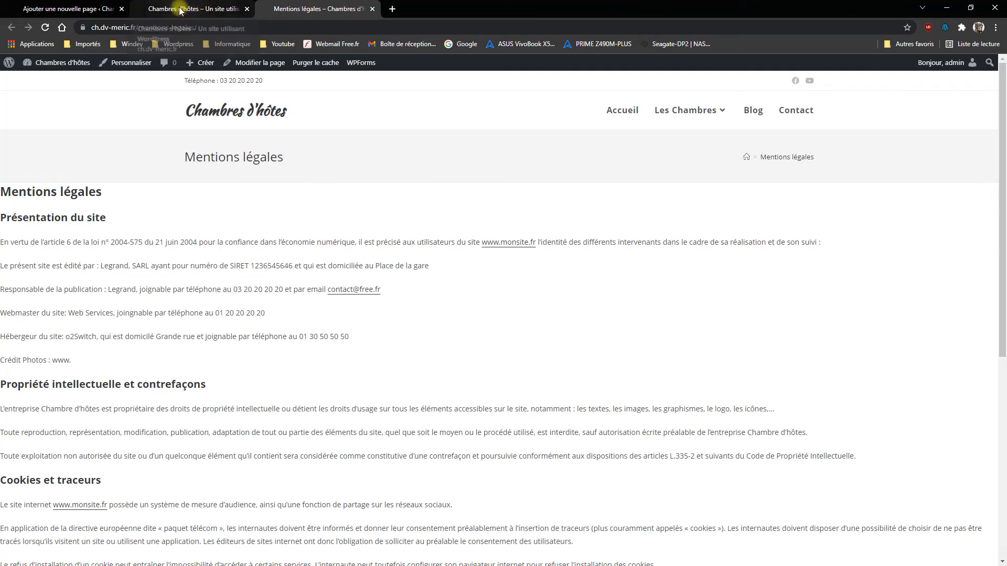
pyautogui.click(206, 8)
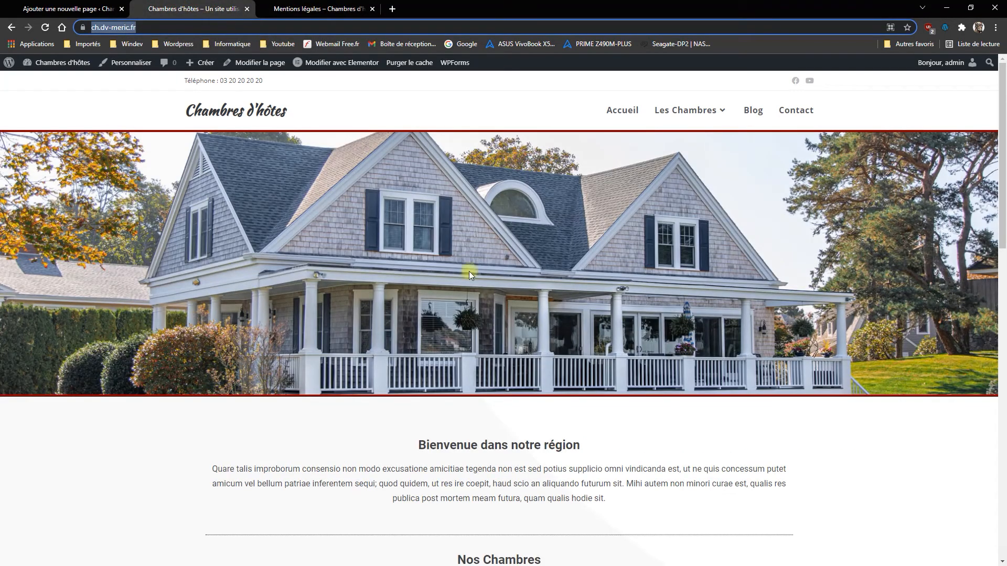
pyautogui.click(301, 10)
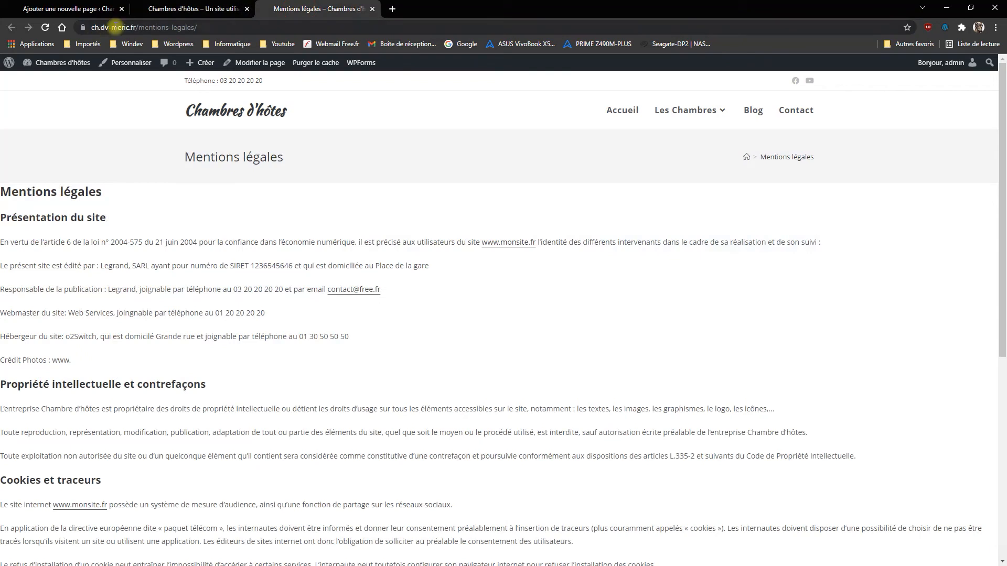
# - Cut all the legal text from the Mentions légales page's Classique block and remove the emptied block
pyautogui.click(45, 9)
pyautogui.scroll(8, 294, 252)
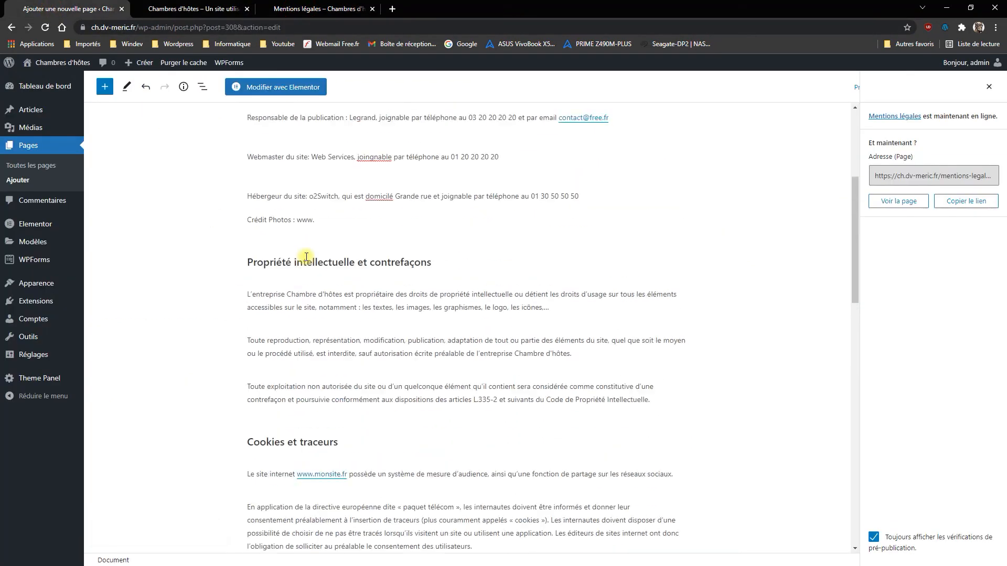
pyautogui.click(306, 262)
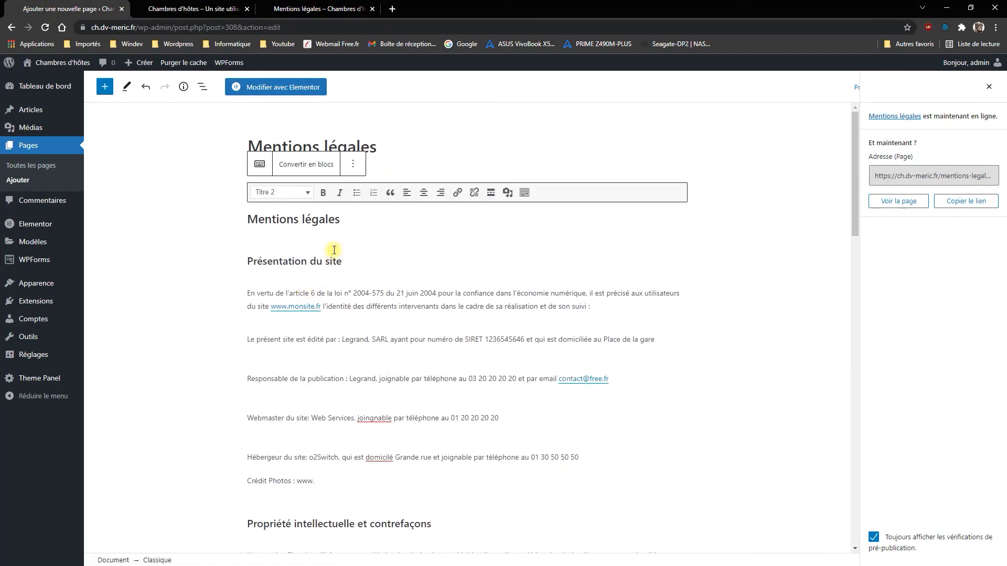
pyautogui.hotkey('ctrl', 'a')
pyautogui.press('Delete')
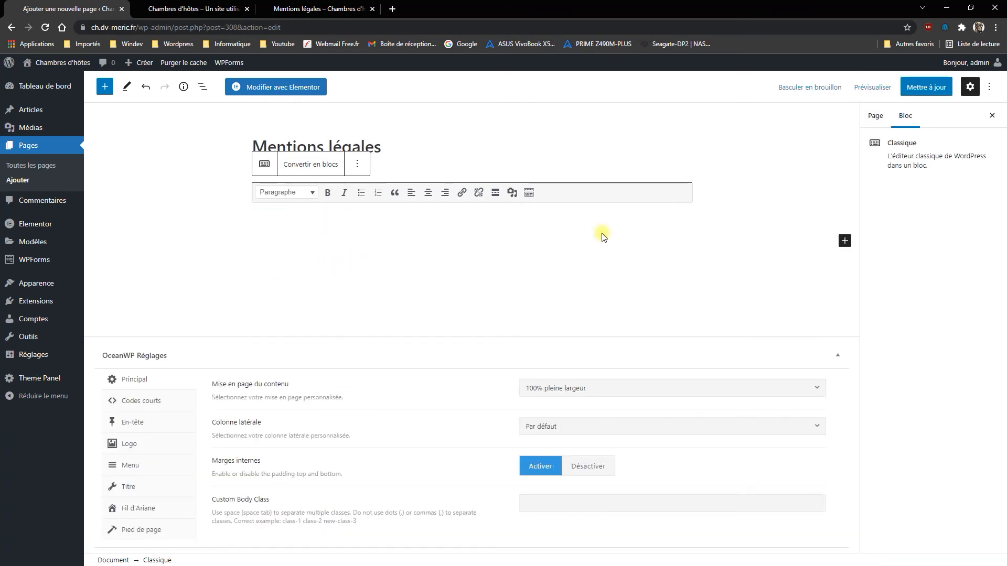
pyautogui.click(356, 165)
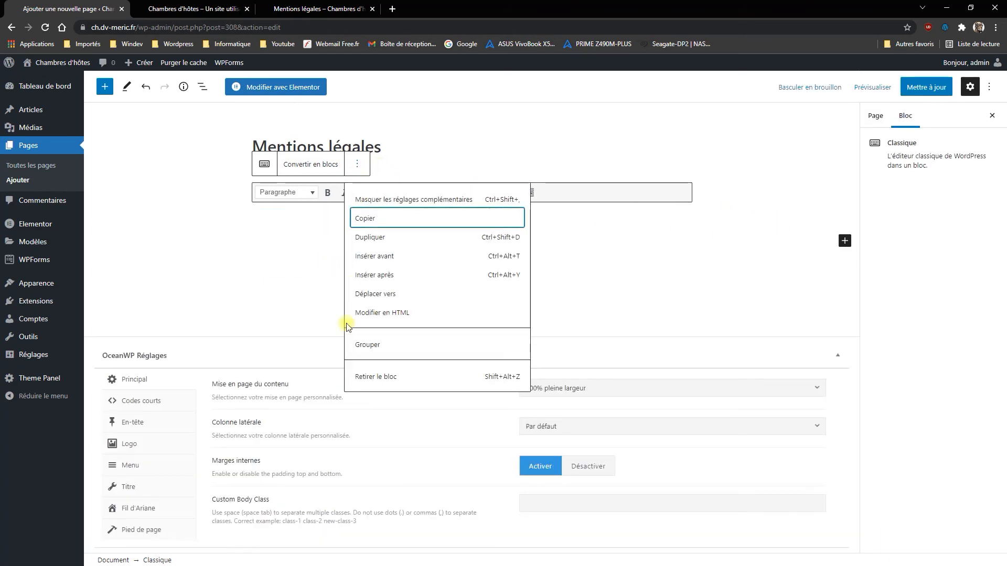
pyautogui.click(353, 368)
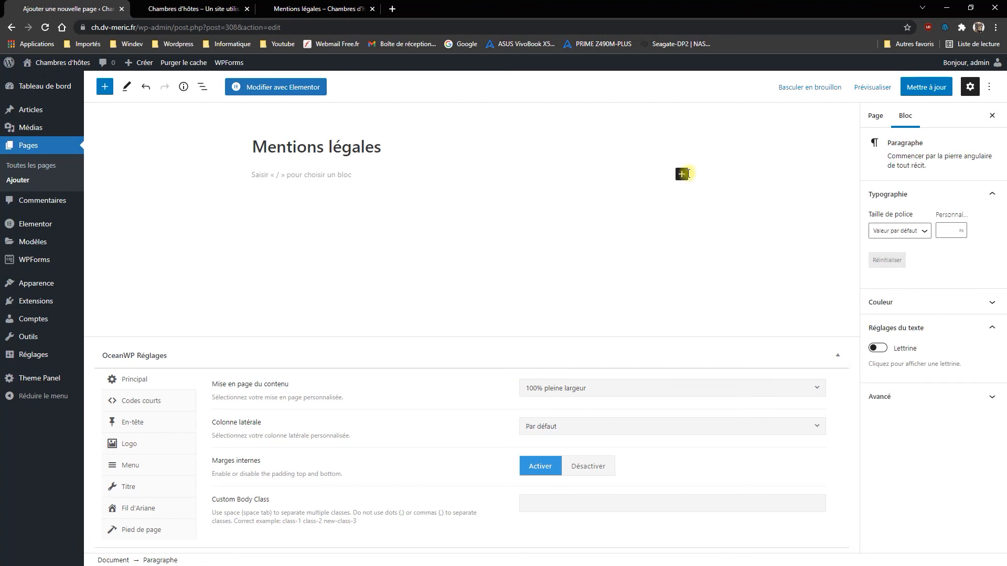
# - Insert a Colonnes block under the Mentions légales page title using the 25 / 50 / 25 variation
pyautogui.click(681, 174)
pyautogui.write('colon')
pyautogui.click(702, 262)
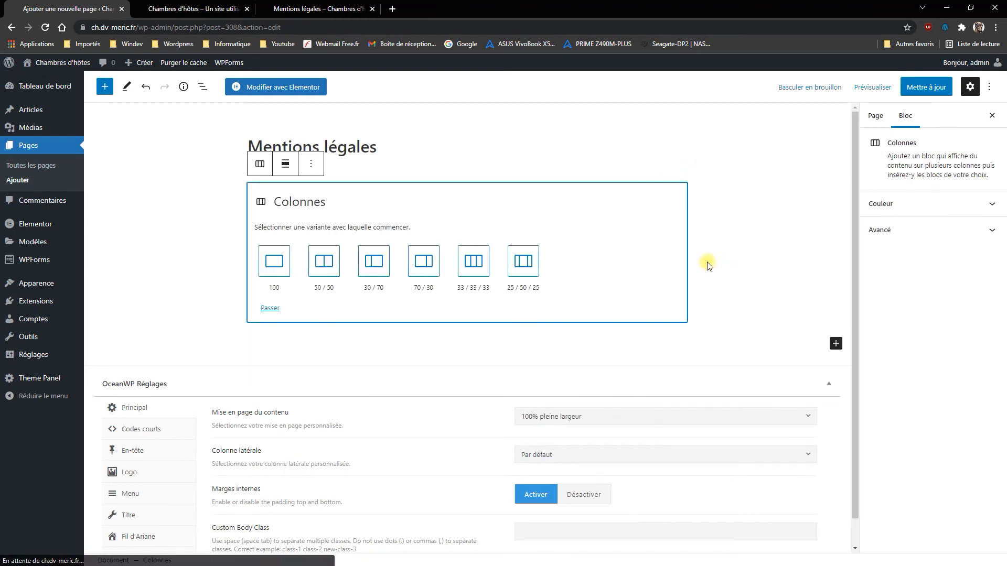
pyautogui.click(517, 262)
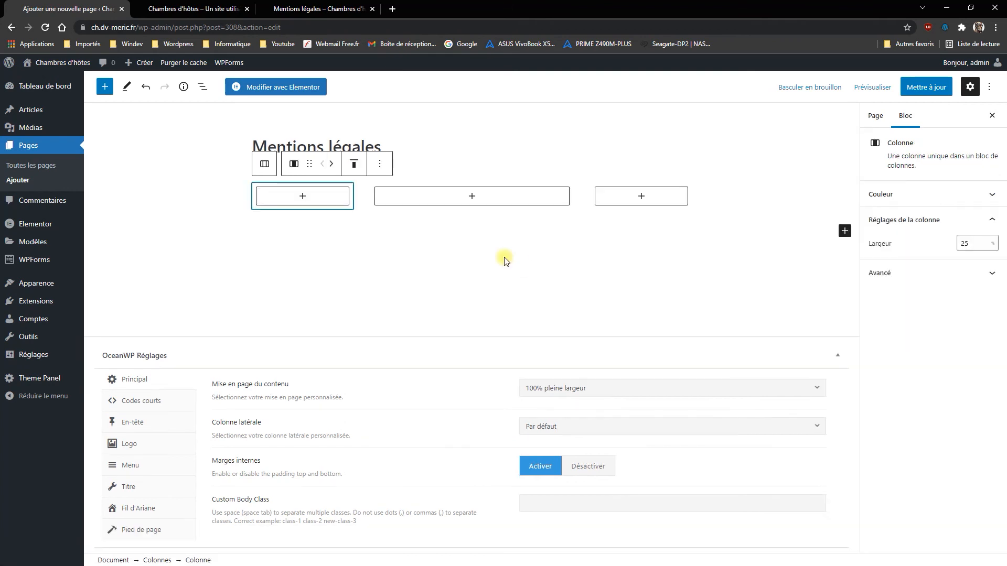
# - Add a Classique block to the middle column and paste the legal text into it
pyautogui.click(472, 196)
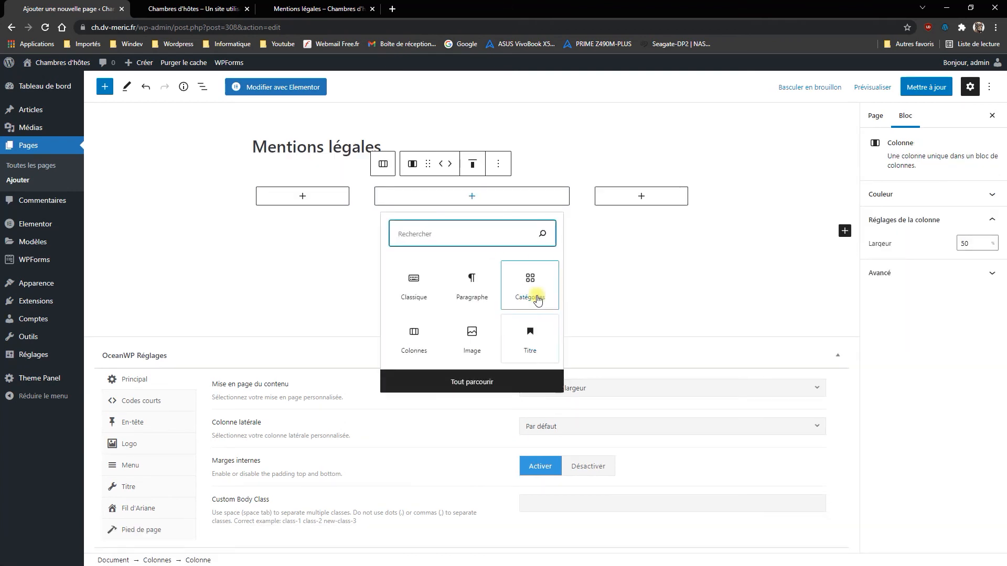
pyautogui.click(407, 279)
pyautogui.hotkey('ctrl', 'v')
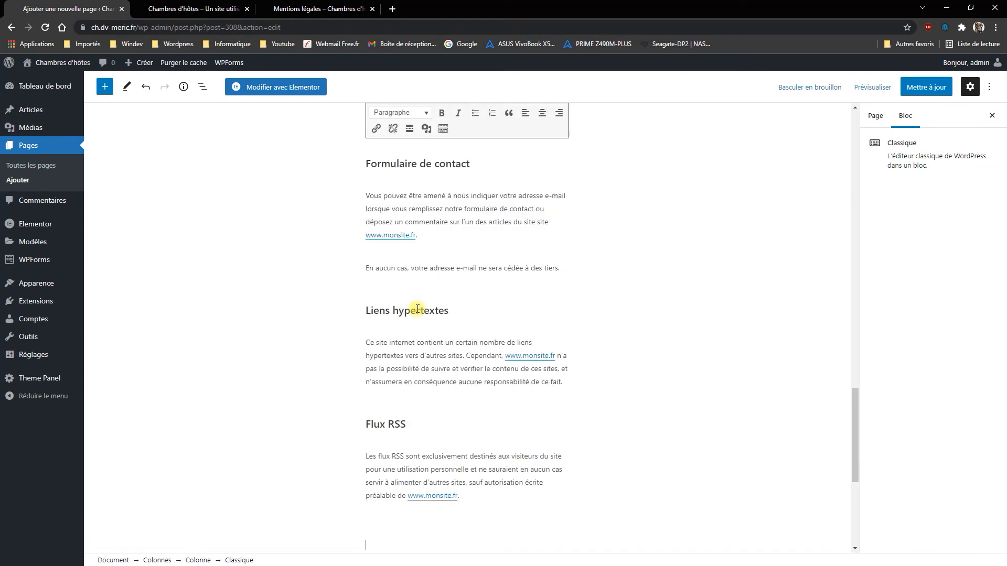
# - Update the page and reload the live Mentions légales page to check the three-column layout
pyautogui.click(916, 88)
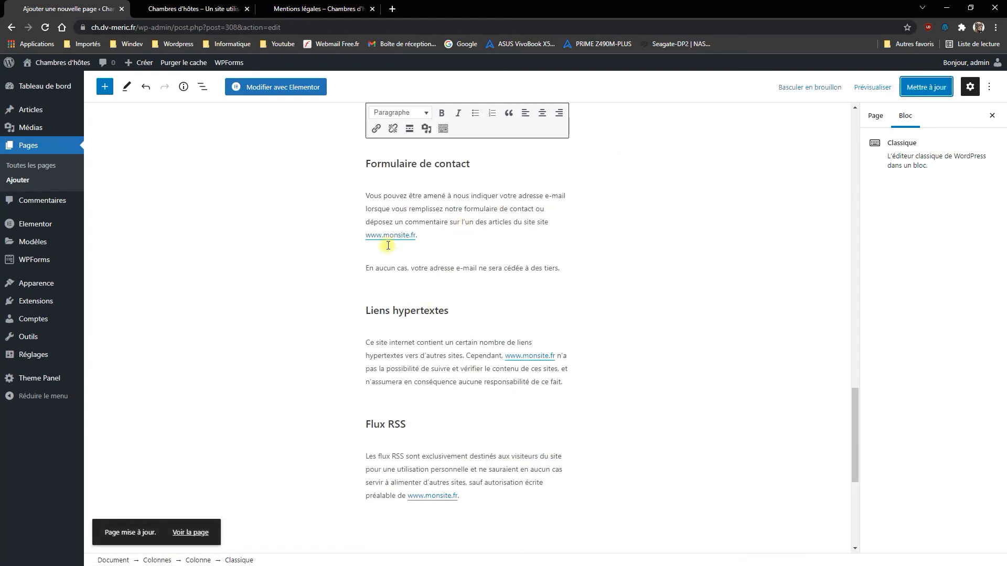
pyautogui.click(315, 9)
pyautogui.click(45, 29)
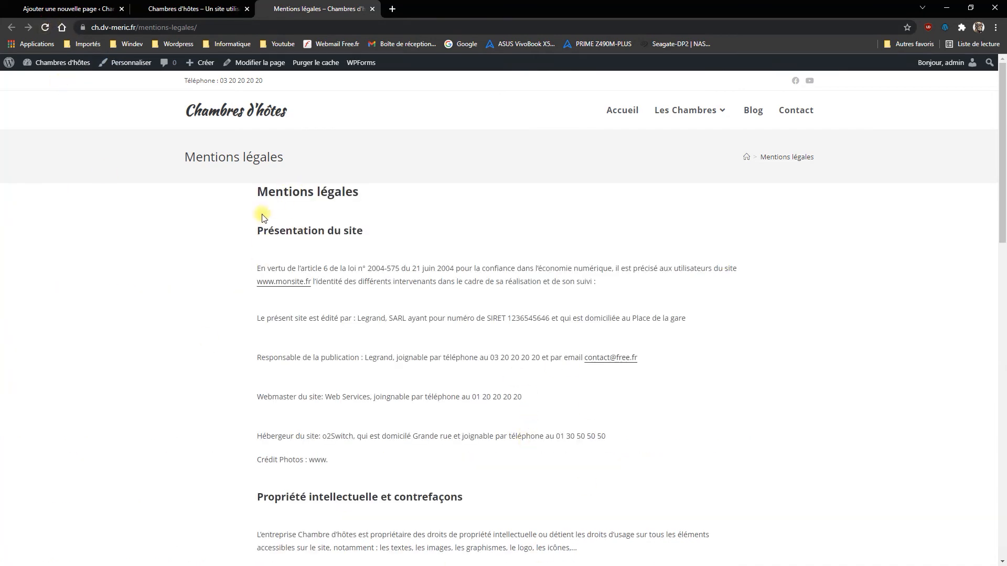
pyautogui.scroll(-10, 426, 273)
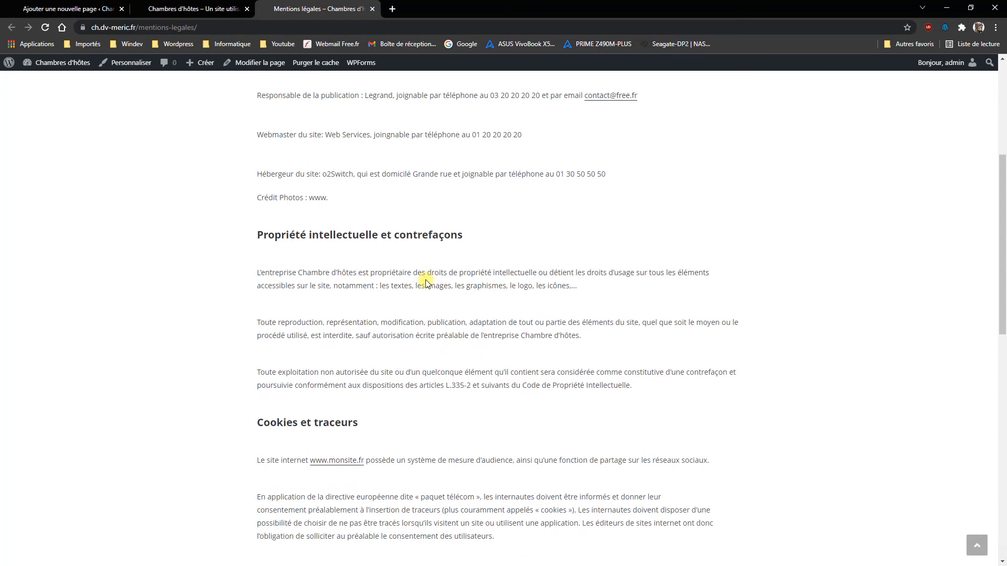
pyautogui.scroll(10, 418, 308)
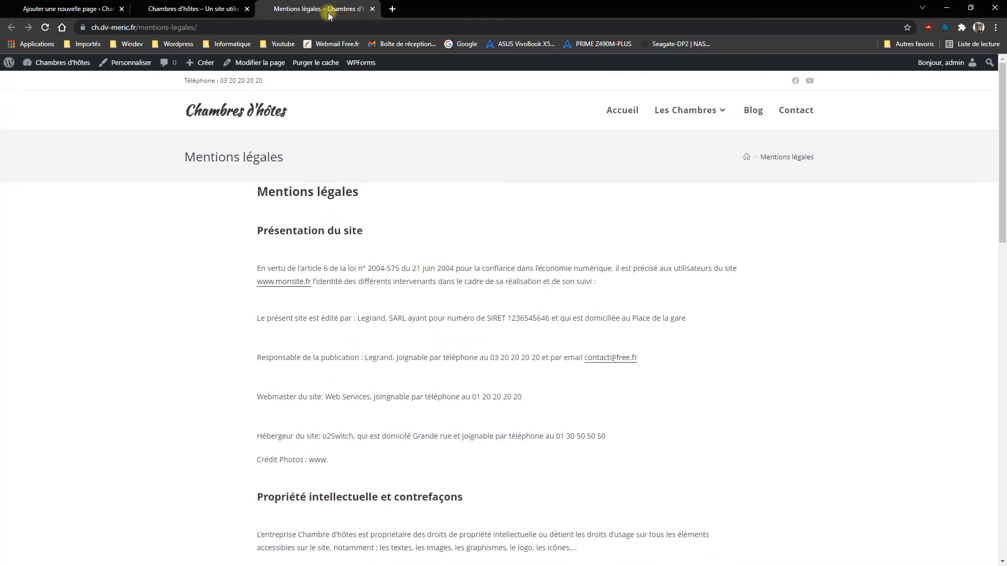
# - Insert an Espacement block in the middle column of the page and move it above the legal text
pyautogui.click(233, 9)
pyautogui.click(89, 8)
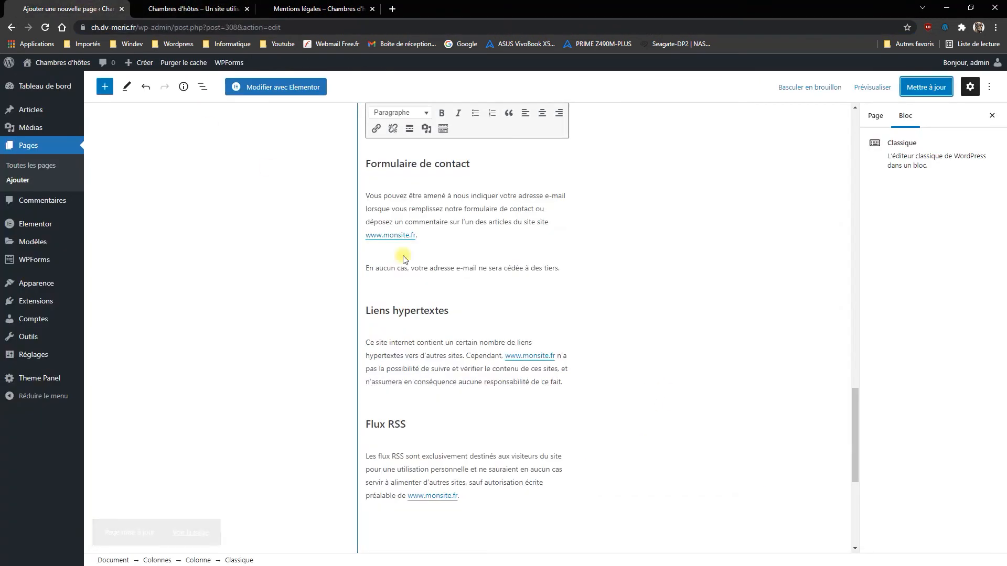
pyautogui.scroll(10, 577, 299)
pyautogui.scroll(10, 519, 233)
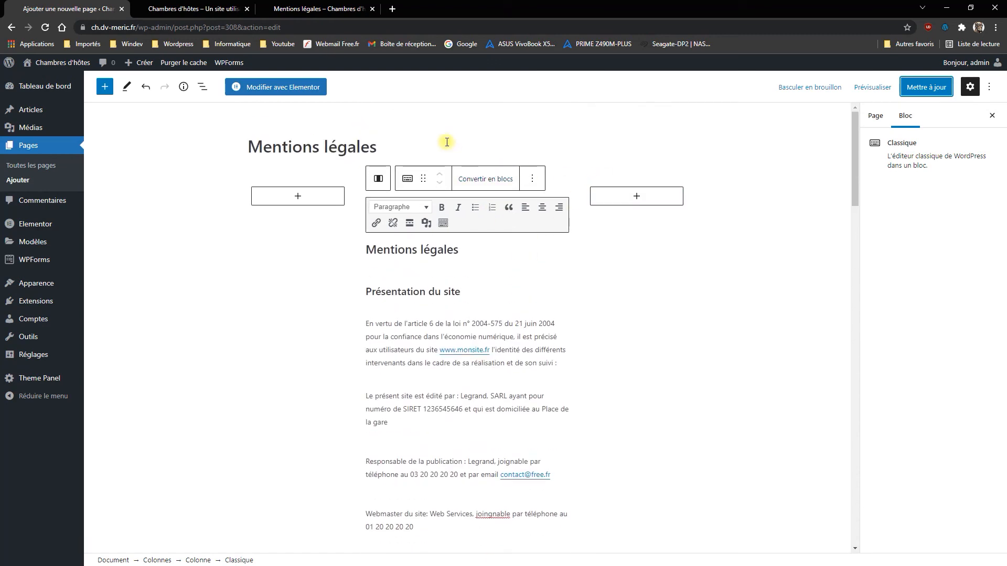
pyautogui.scroll(-20, 661, 399)
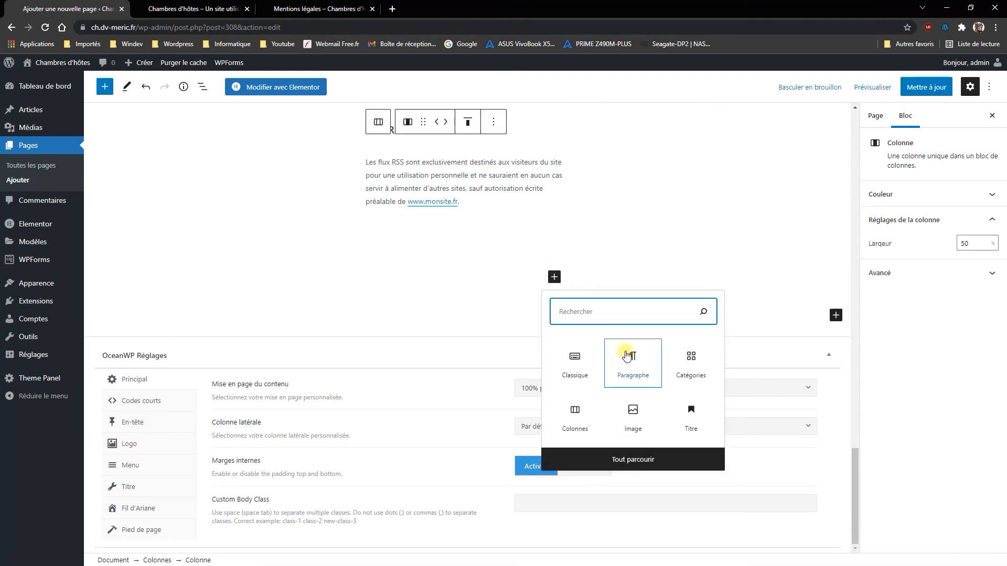
pyautogui.write('espa')
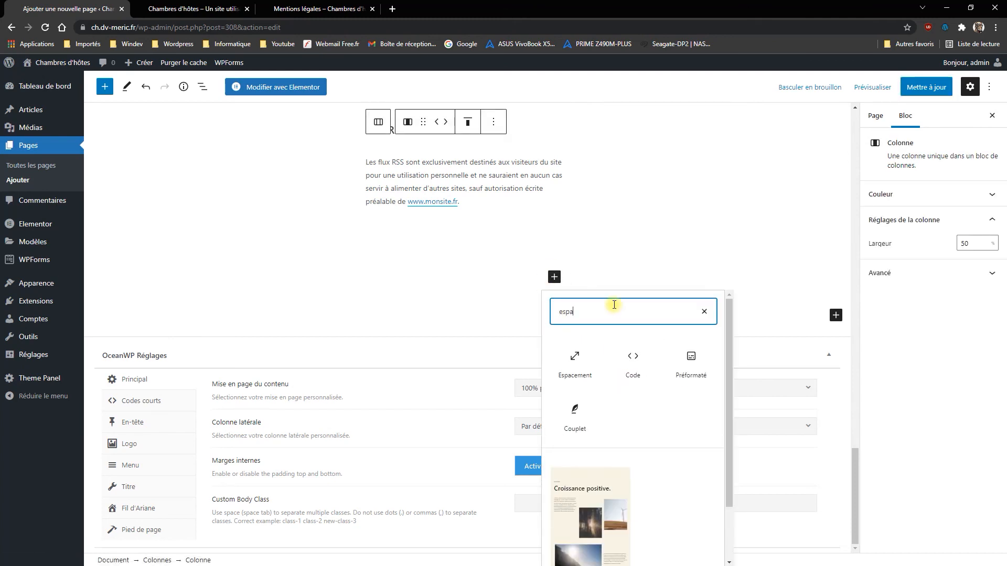
pyautogui.click(576, 368)
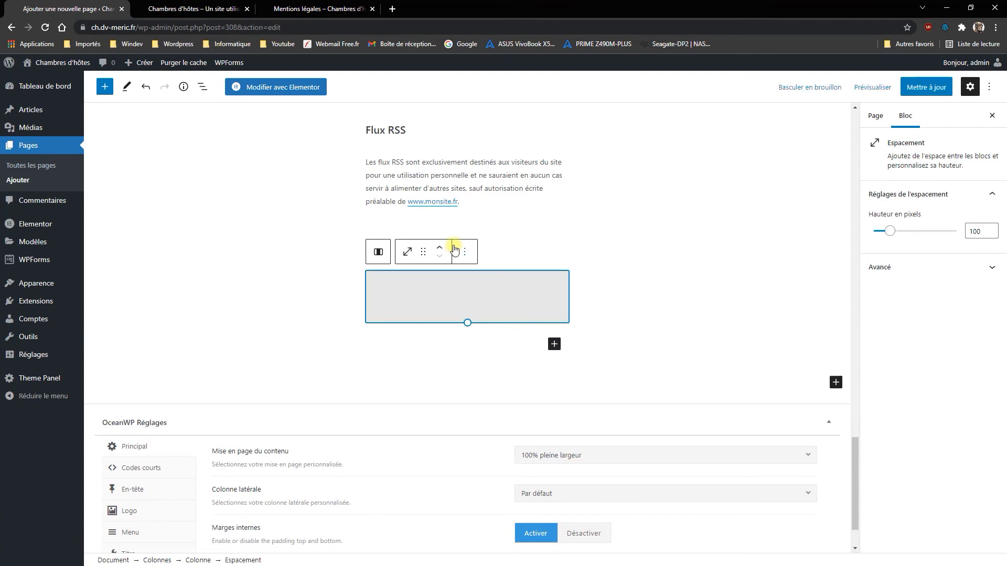
pyautogui.click(439, 253)
pyautogui.click(442, 188)
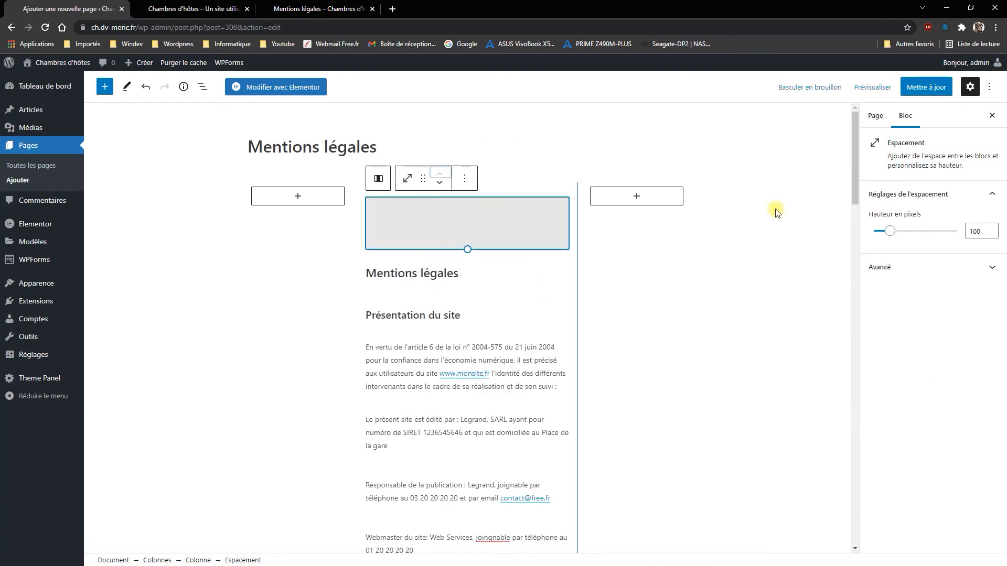
# - Update the page and reload the live Mentions légales page to review the added top spacing
pyautogui.click(921, 88)
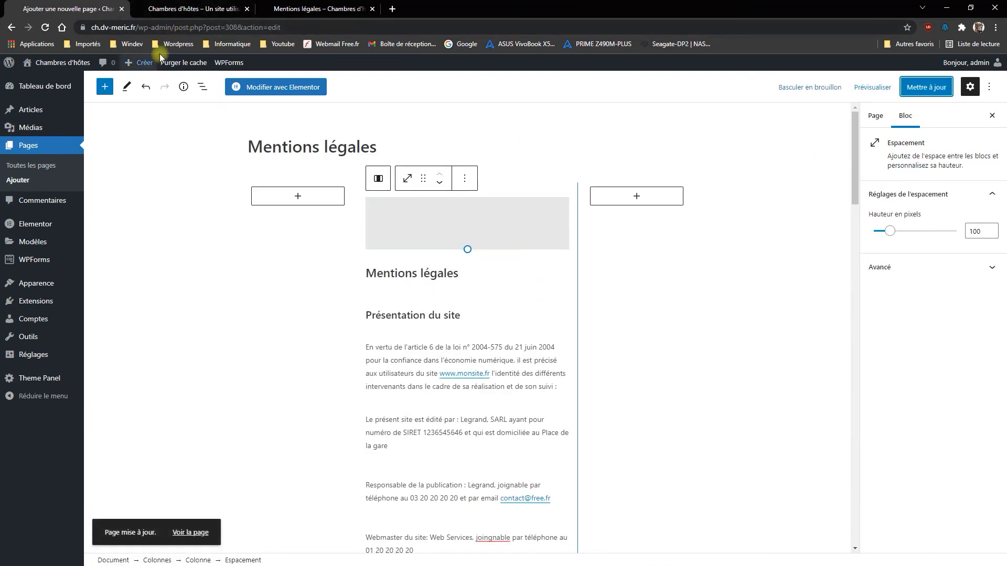
pyautogui.click(273, 12)
pyautogui.press('F5')
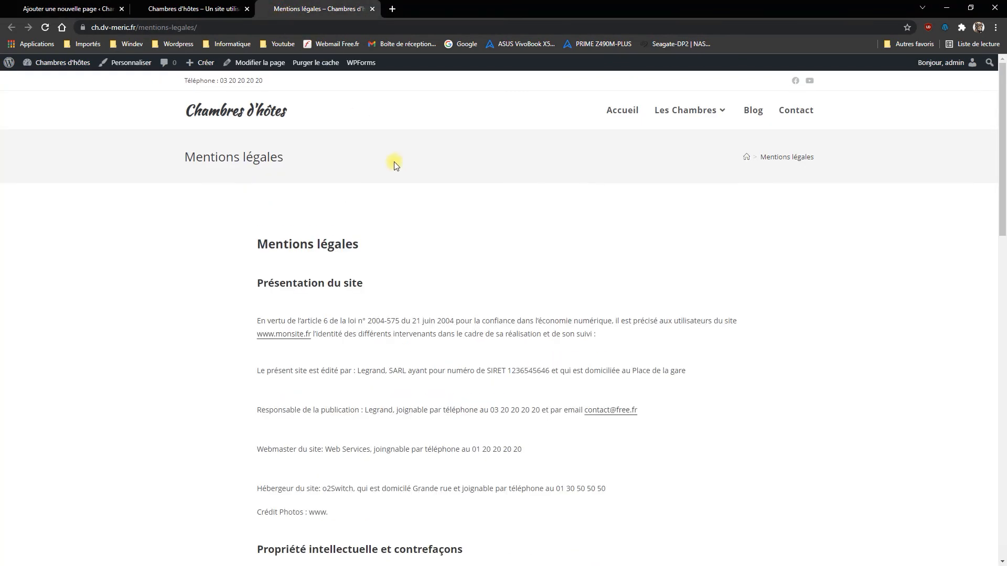
pyautogui.scroll(-13, 321, 210)
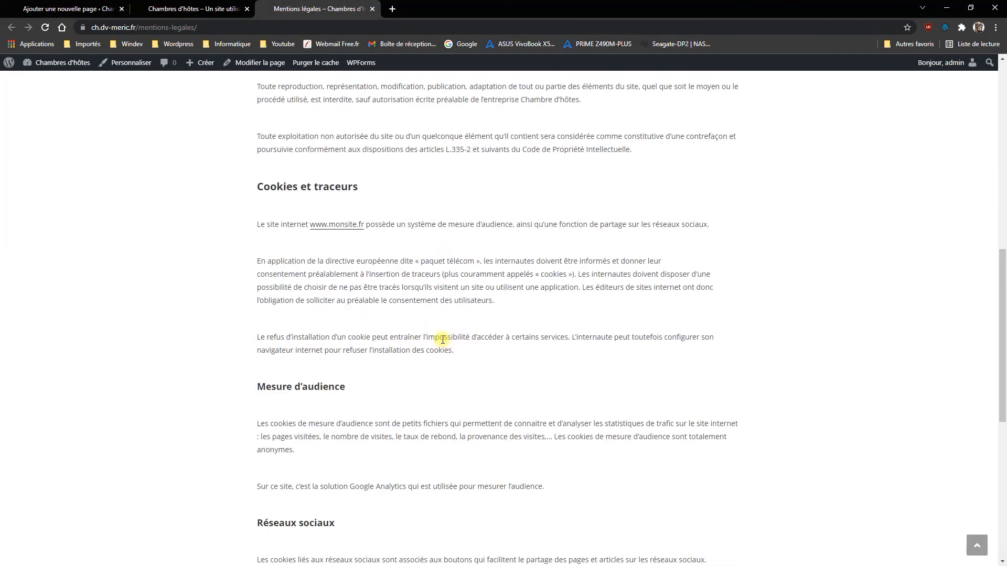
pyautogui.scroll(-5, 477, 394)
pyautogui.scroll(18, 479, 396)
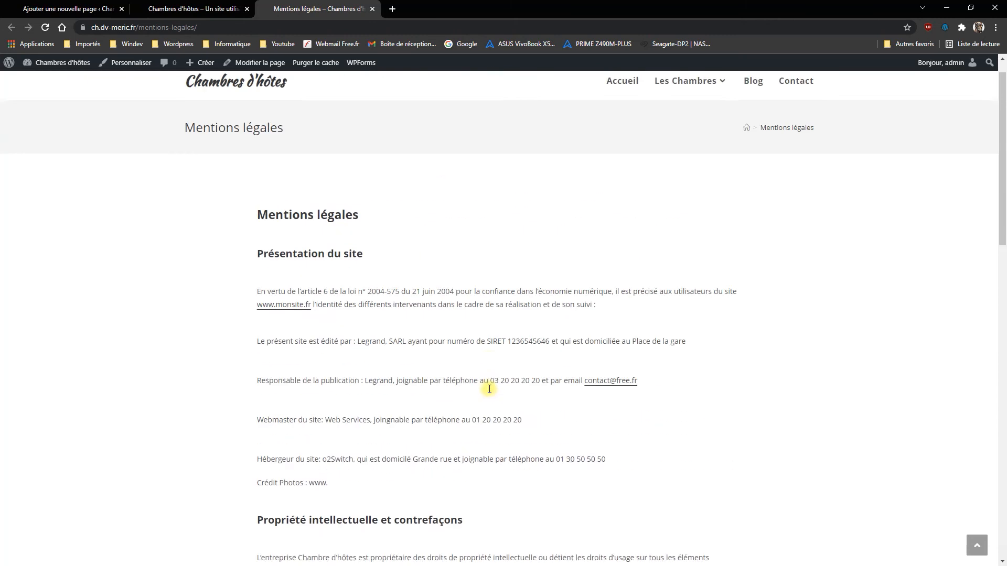
# - Copy the web address of the live Mentions légales page
pyautogui.click(181, 28)
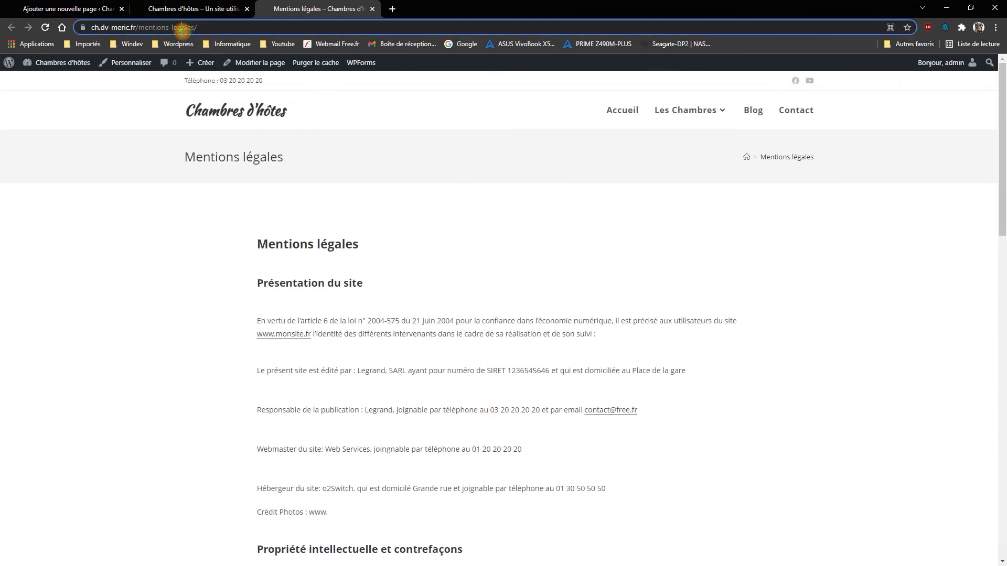
pyautogui.rightClick(181, 28)
pyautogui.click(220, 87)
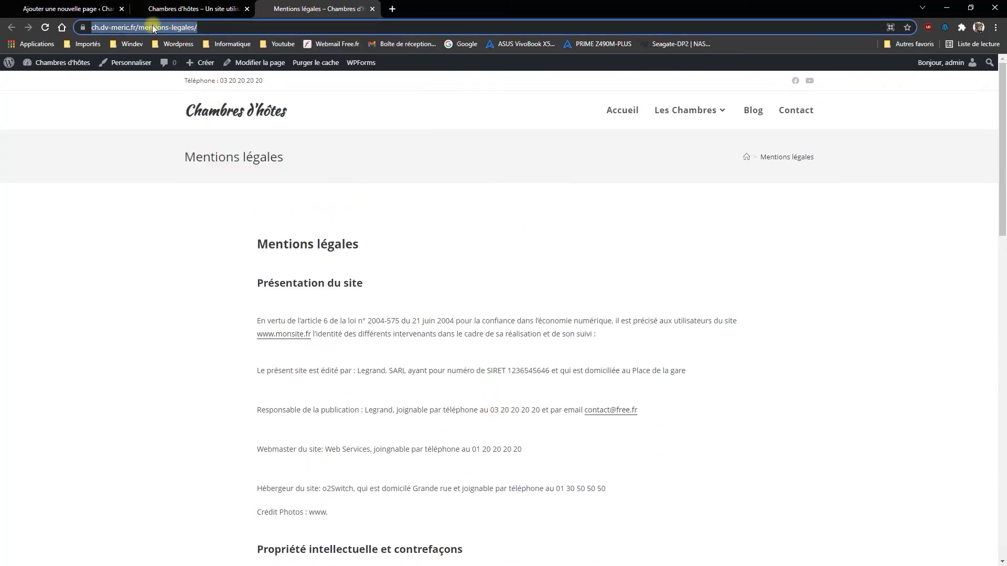
pyautogui.click(76, 11)
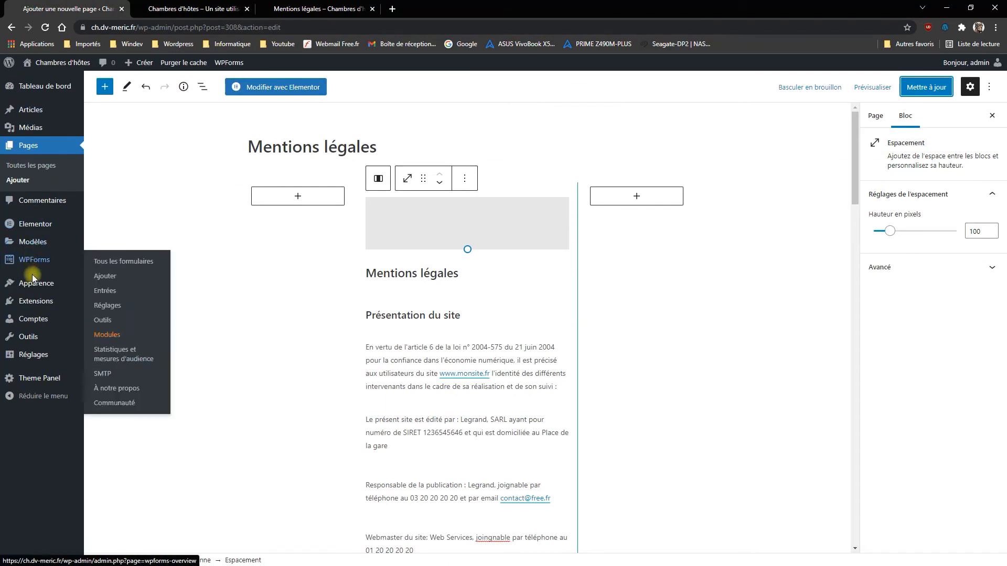
pyautogui.moveTo(33, 284)
pyautogui.click(111, 299)
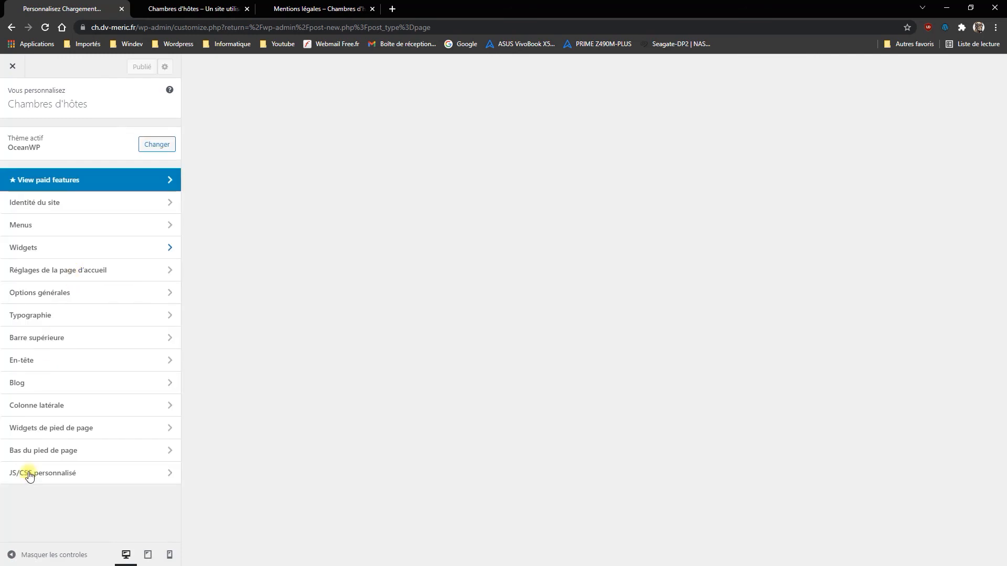
pyautogui.click(31, 451)
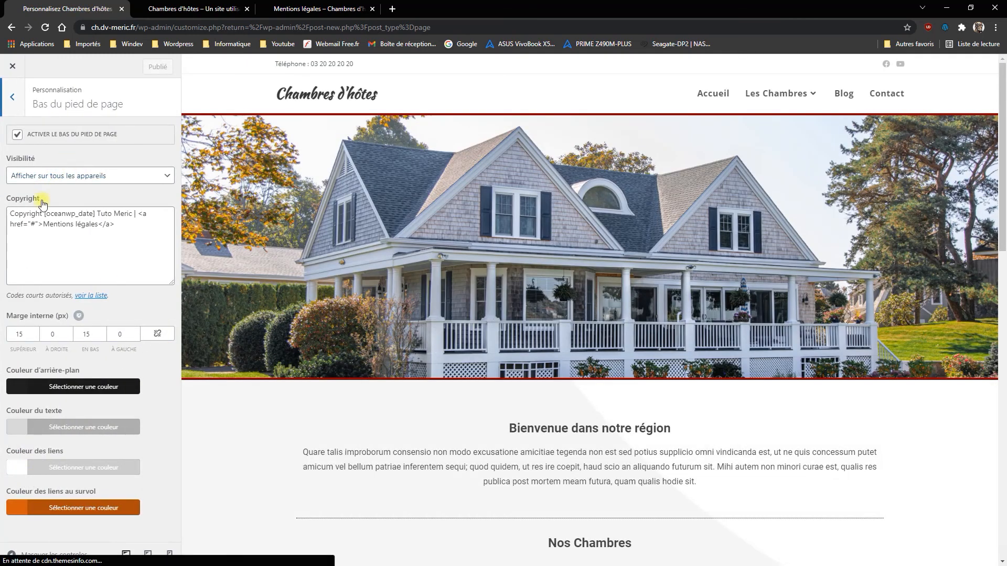
pyautogui.click(46, 214)
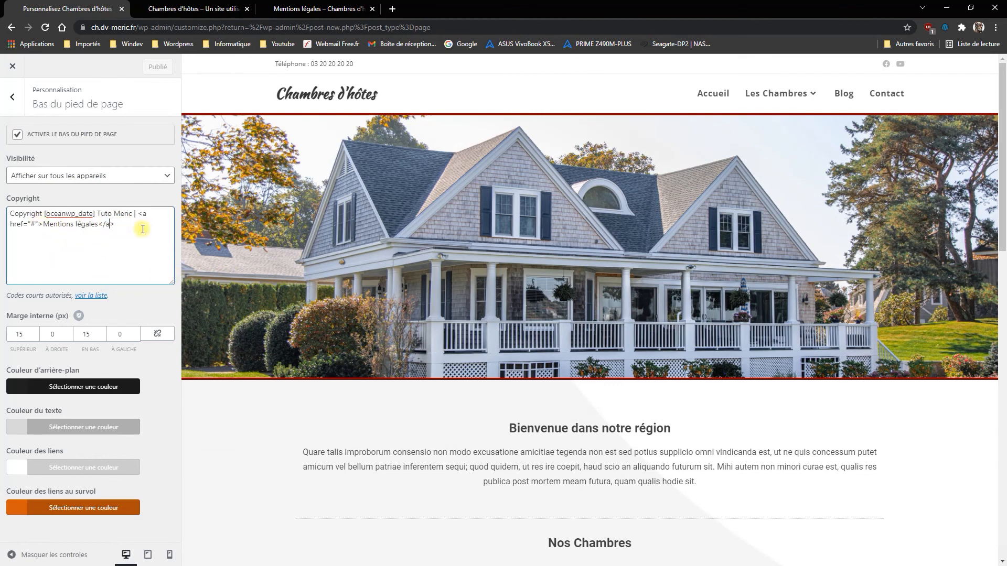
pyautogui.press('BackSpace')
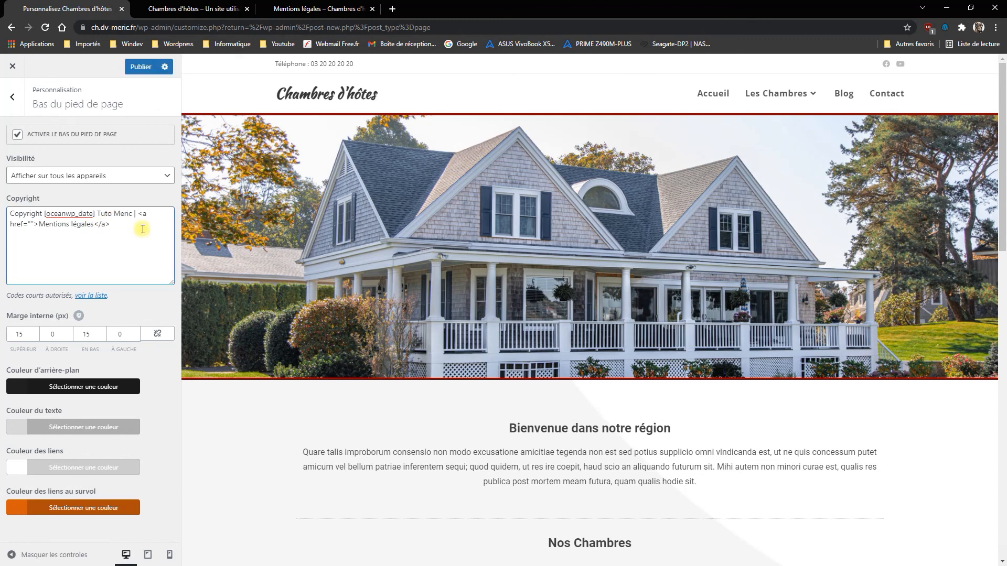
pyautogui.hotkey('ctrl', 'v')
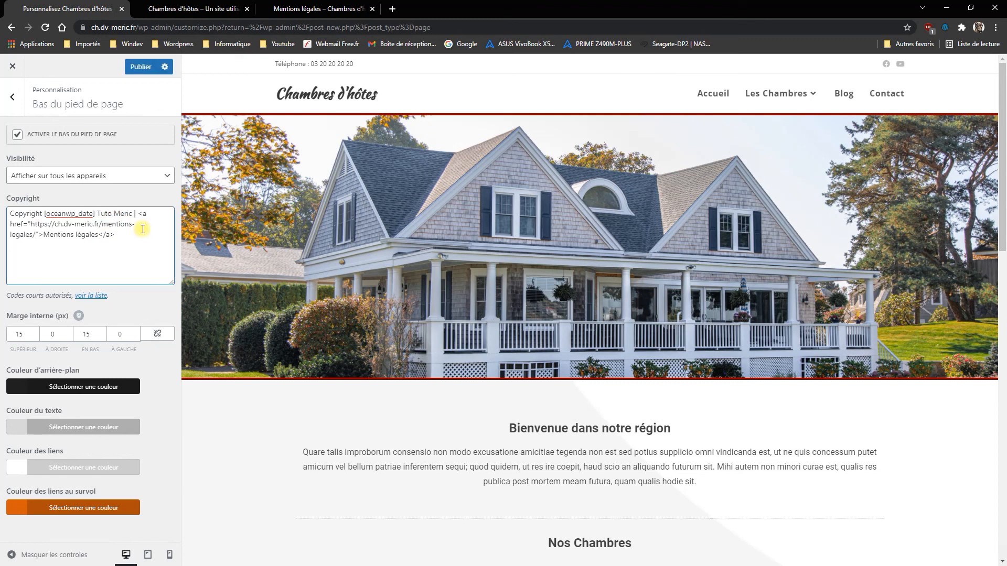
# - Publish the footer copyright change and reload the live home page
pyautogui.click(141, 67)
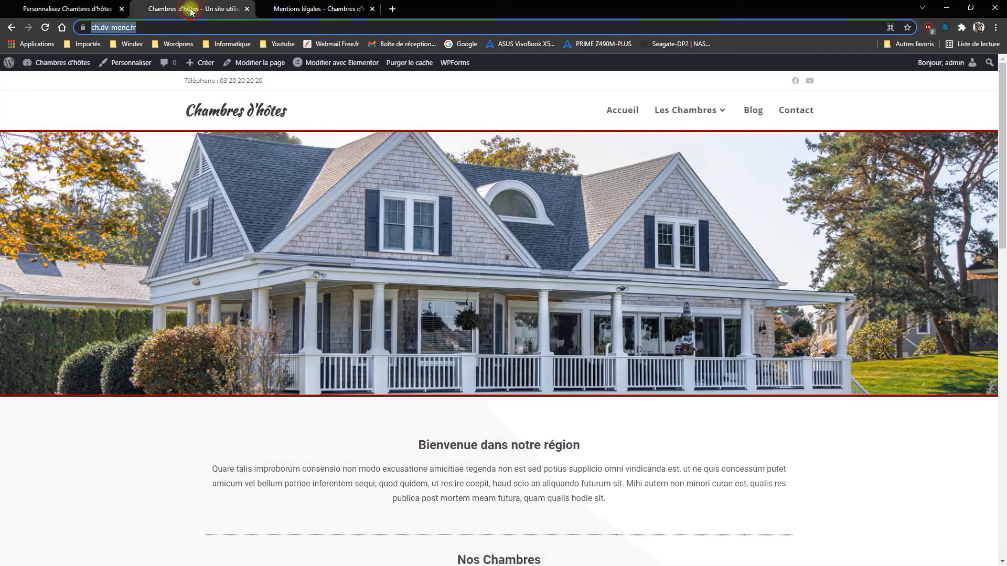
pyautogui.click(191, 9)
pyautogui.moveTo(48, 61)
pyautogui.click(44, 27)
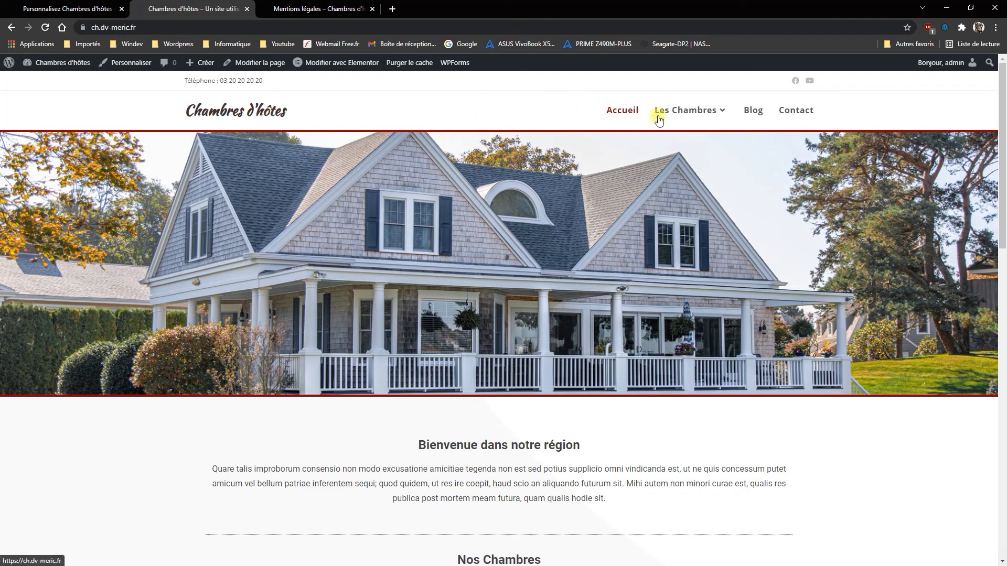
# - Test the Mentions légales link in the live site's footer and look through the legal notice page it opens
pyautogui.scroll(-15, 618, 181)
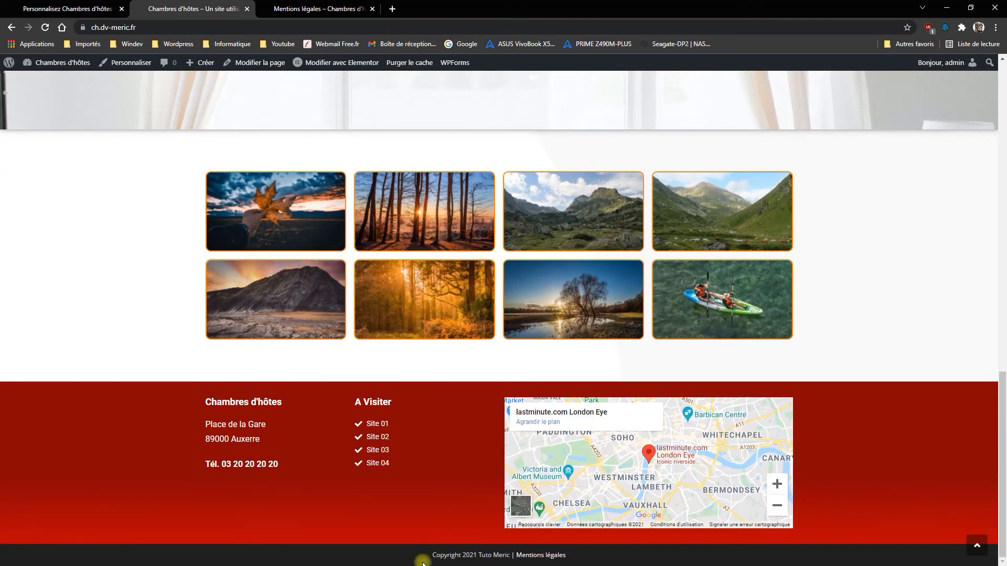
pyautogui.click(525, 554)
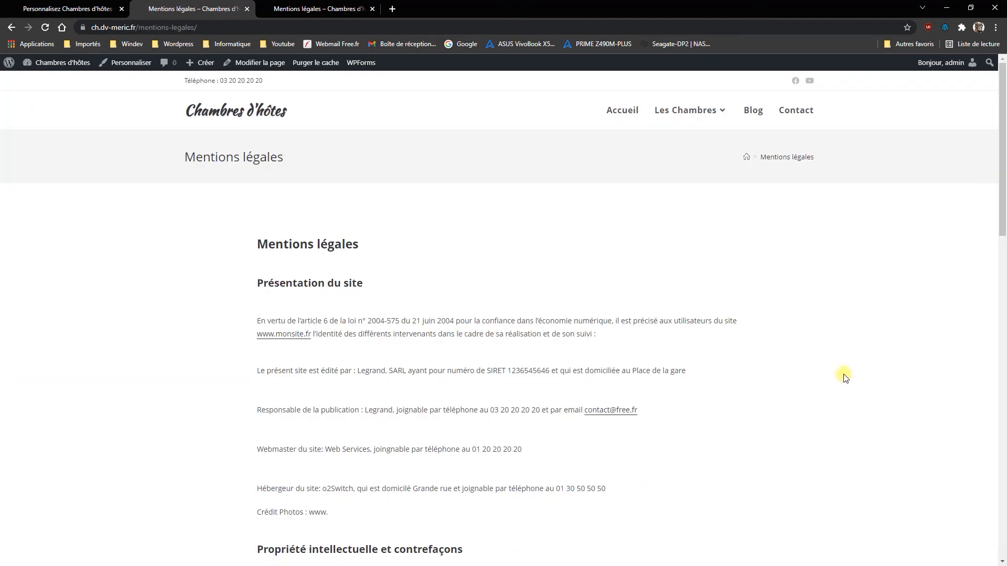
pyautogui.scroll(-15, 682, 364)
pyautogui.scroll(15, 577, 381)
pyautogui.scroll(-3, 346, 426)
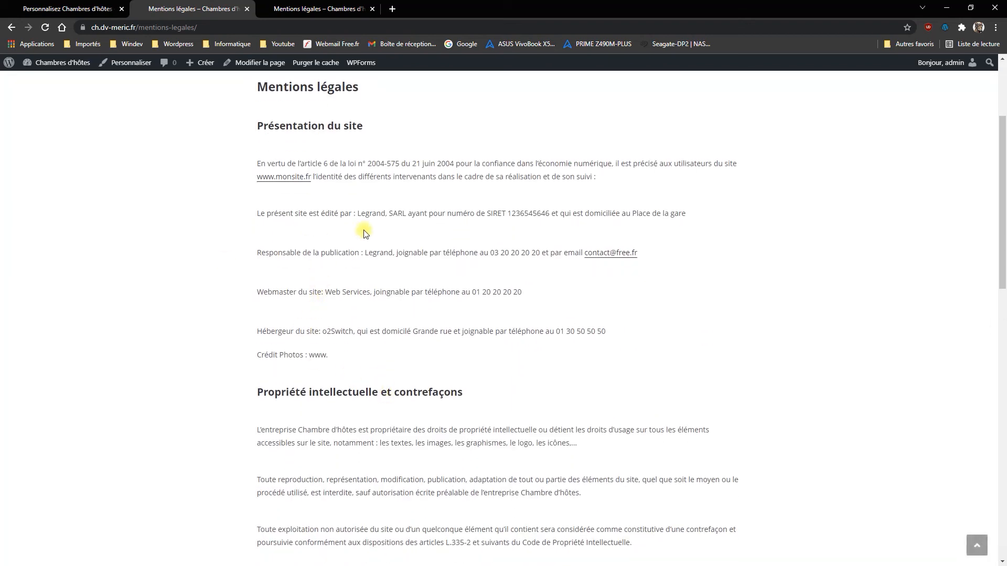
pyautogui.scroll(-3, 235, 328)
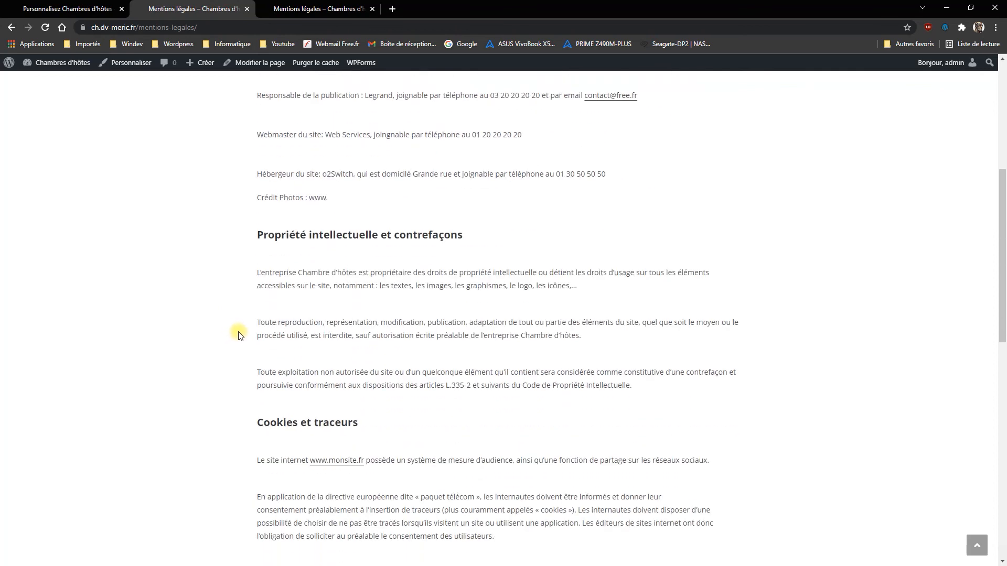
pyautogui.scroll(-3, 238, 335)
pyautogui.scroll(9, 234, 315)
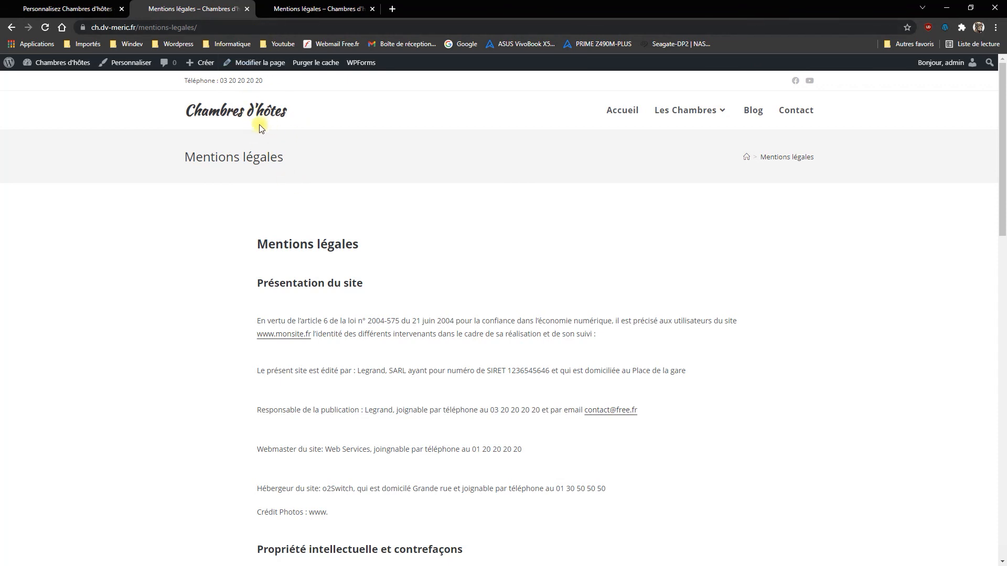
# - Return to the theme customizer, leave the Bas du pied de page settings and close the customizer
pyautogui.click(107, 9)
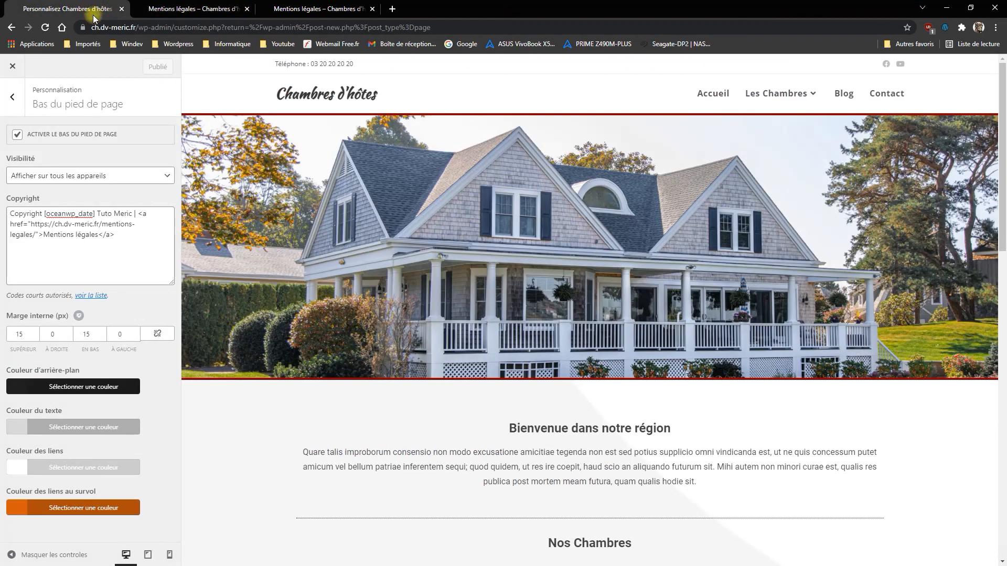
pyautogui.click(12, 97)
pyautogui.click(12, 67)
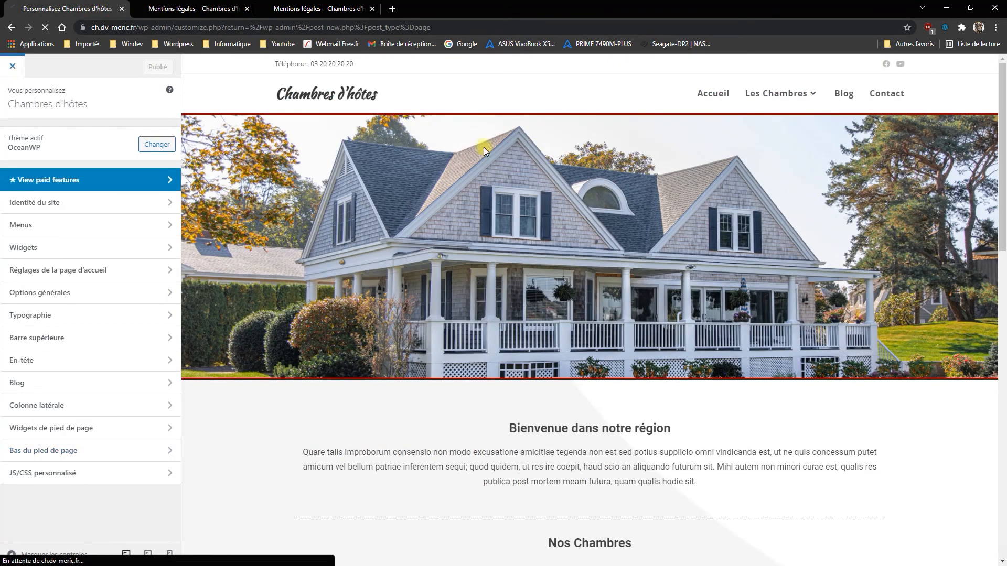